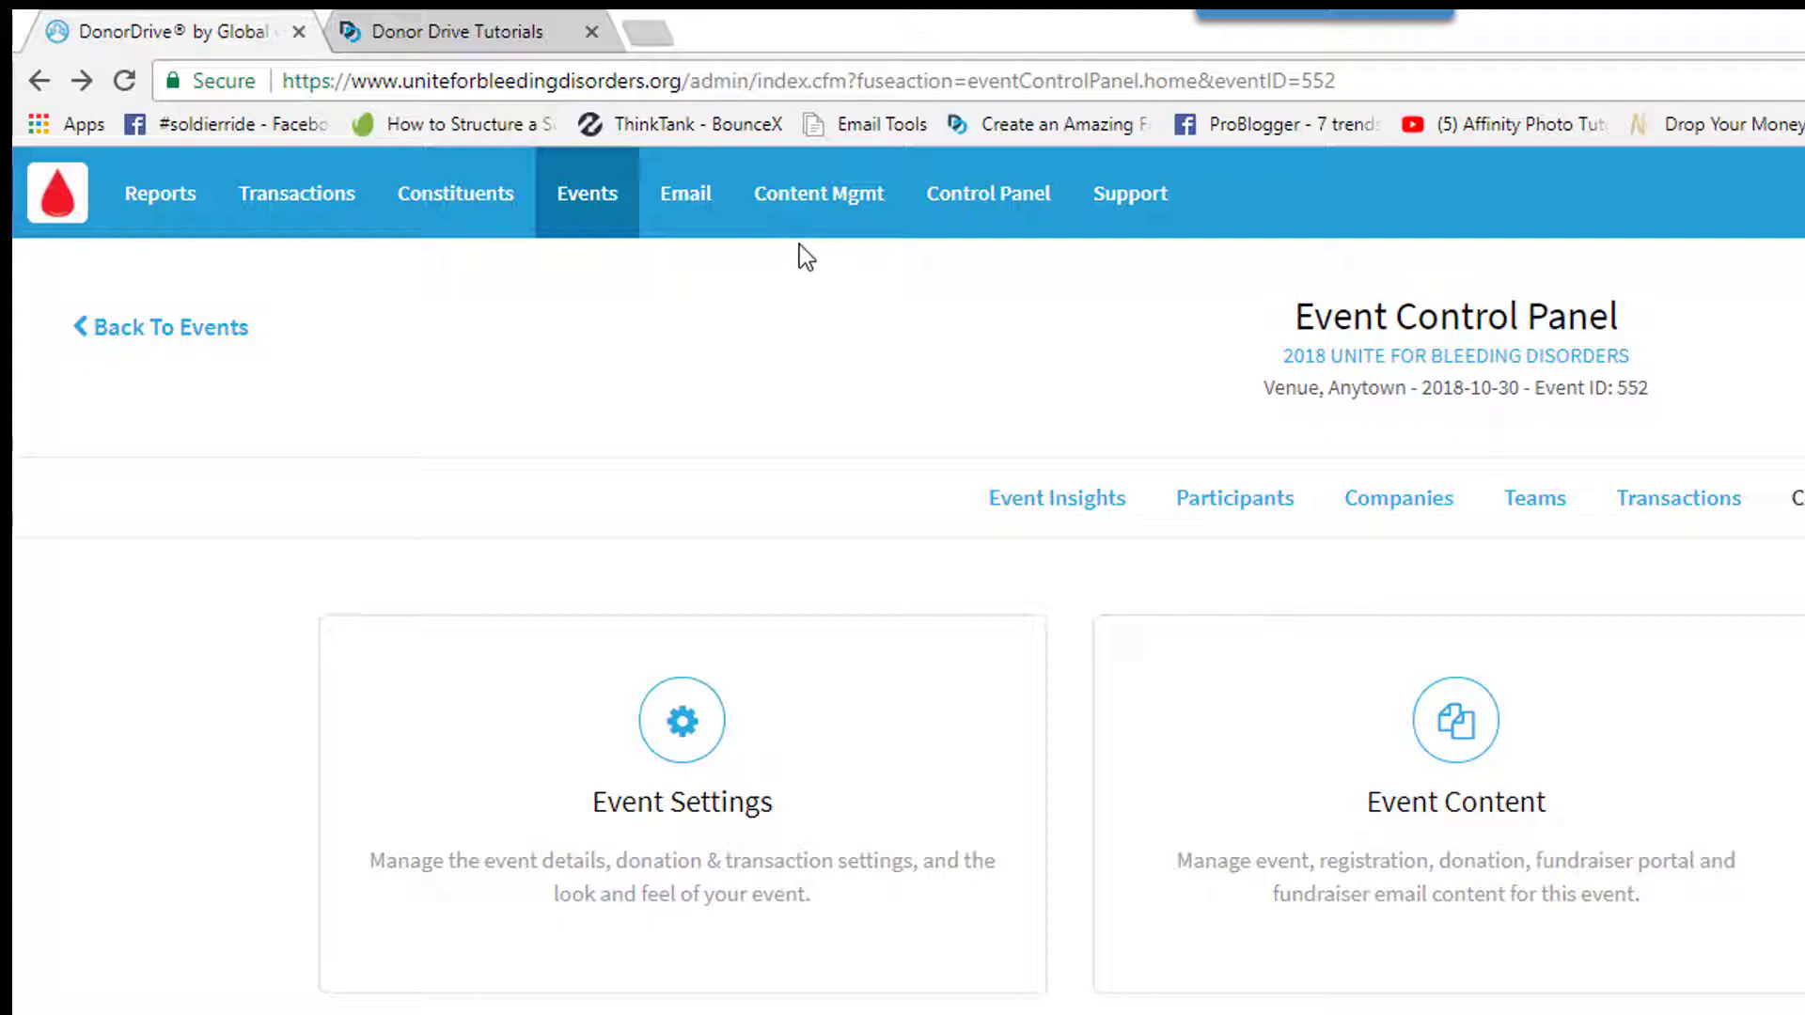
Create a top-level image gallery named "001 Sample" in the content management images area
left_click(805, 200)
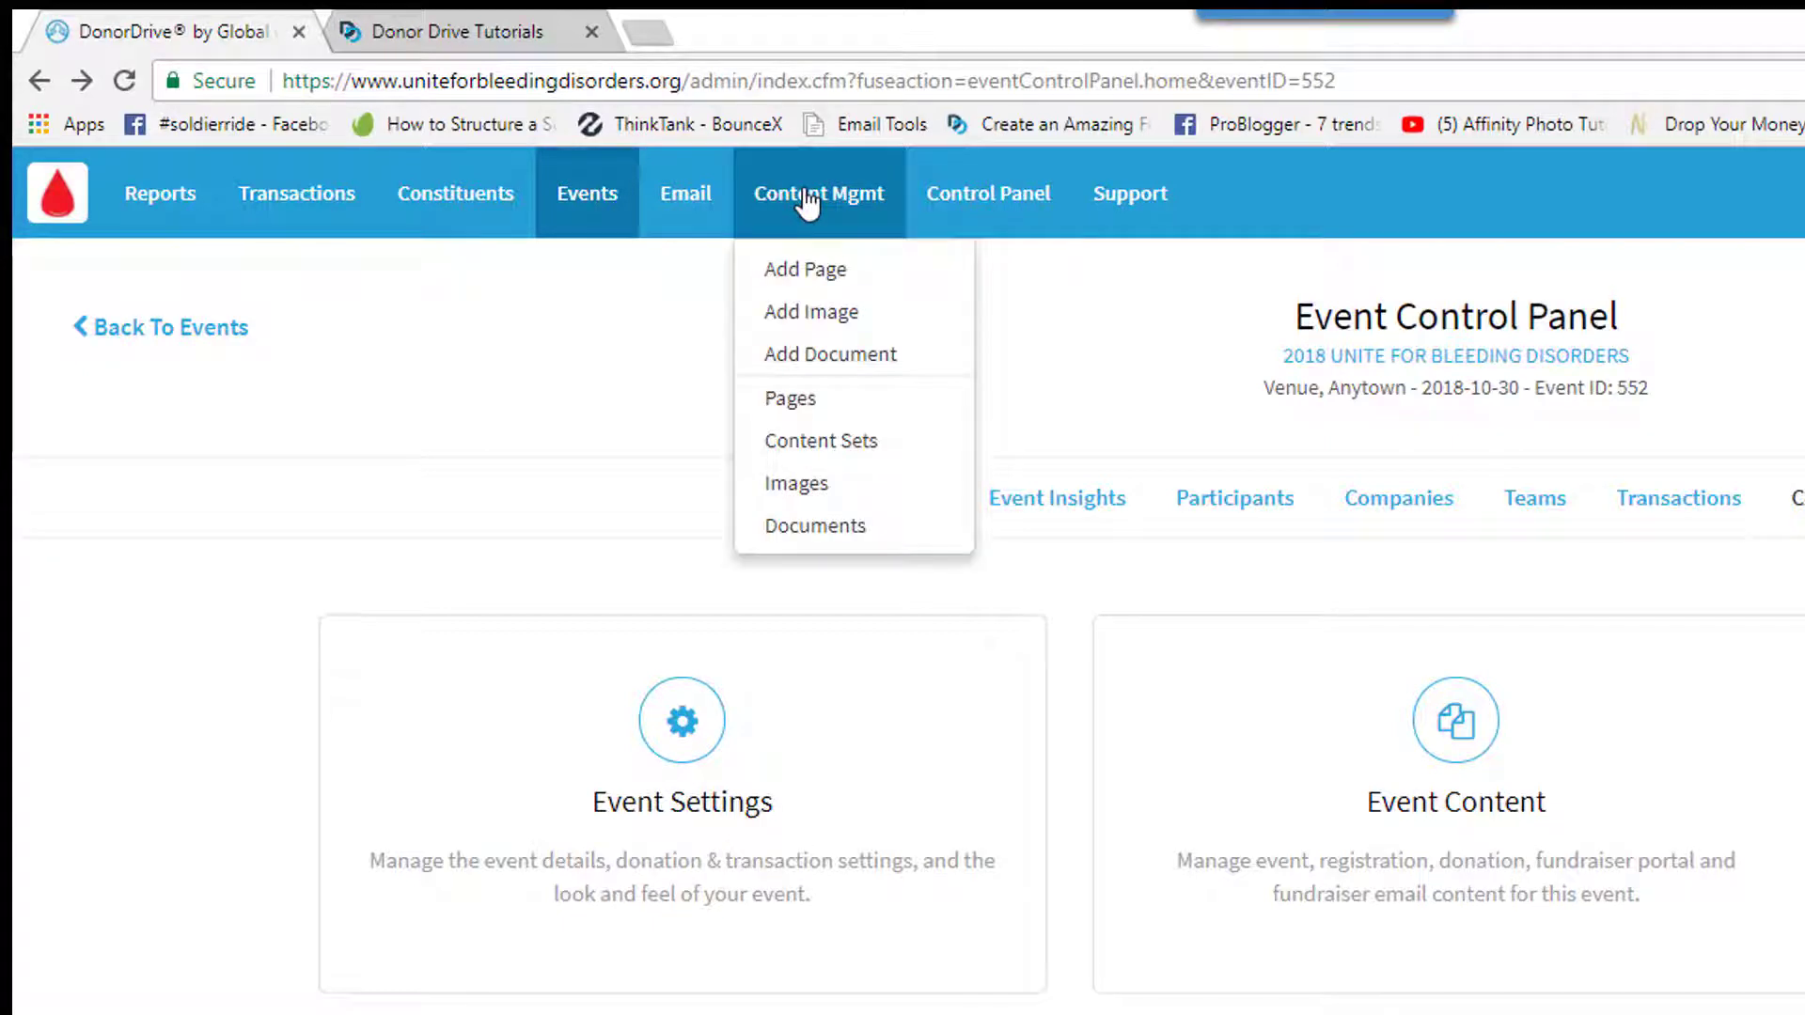
left_click(796, 483)
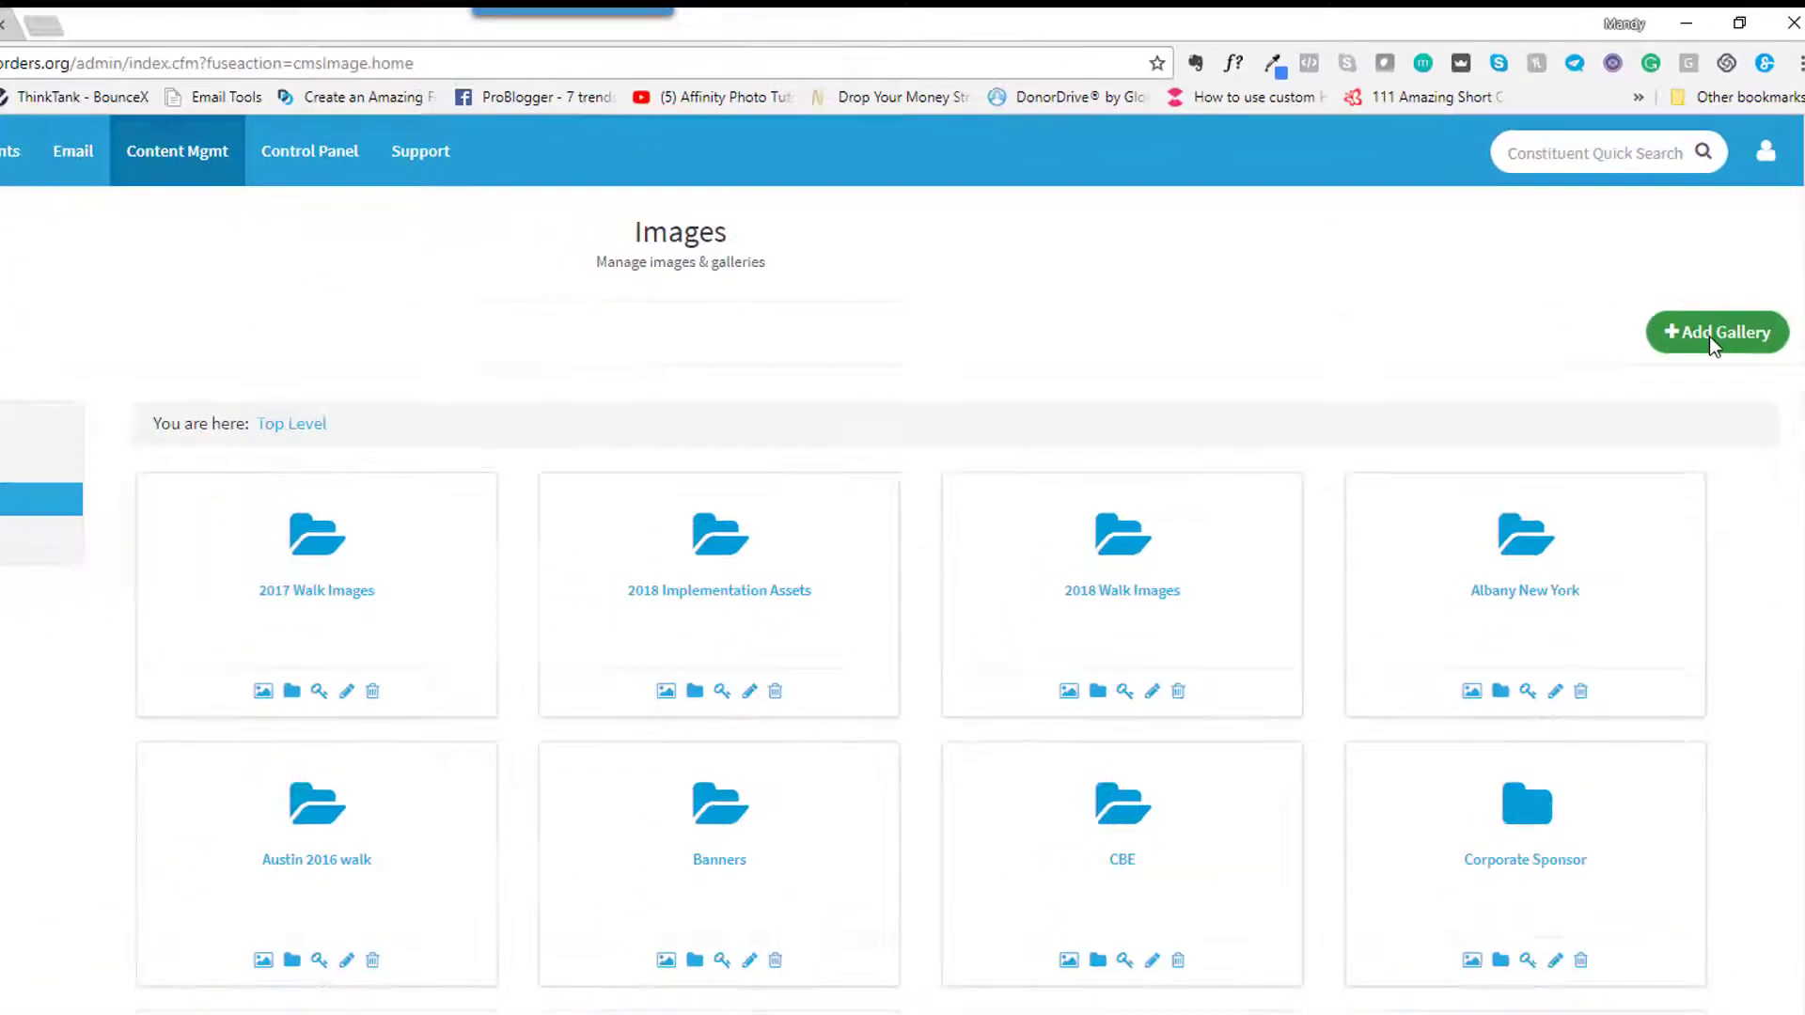
left_click(1672, 487)
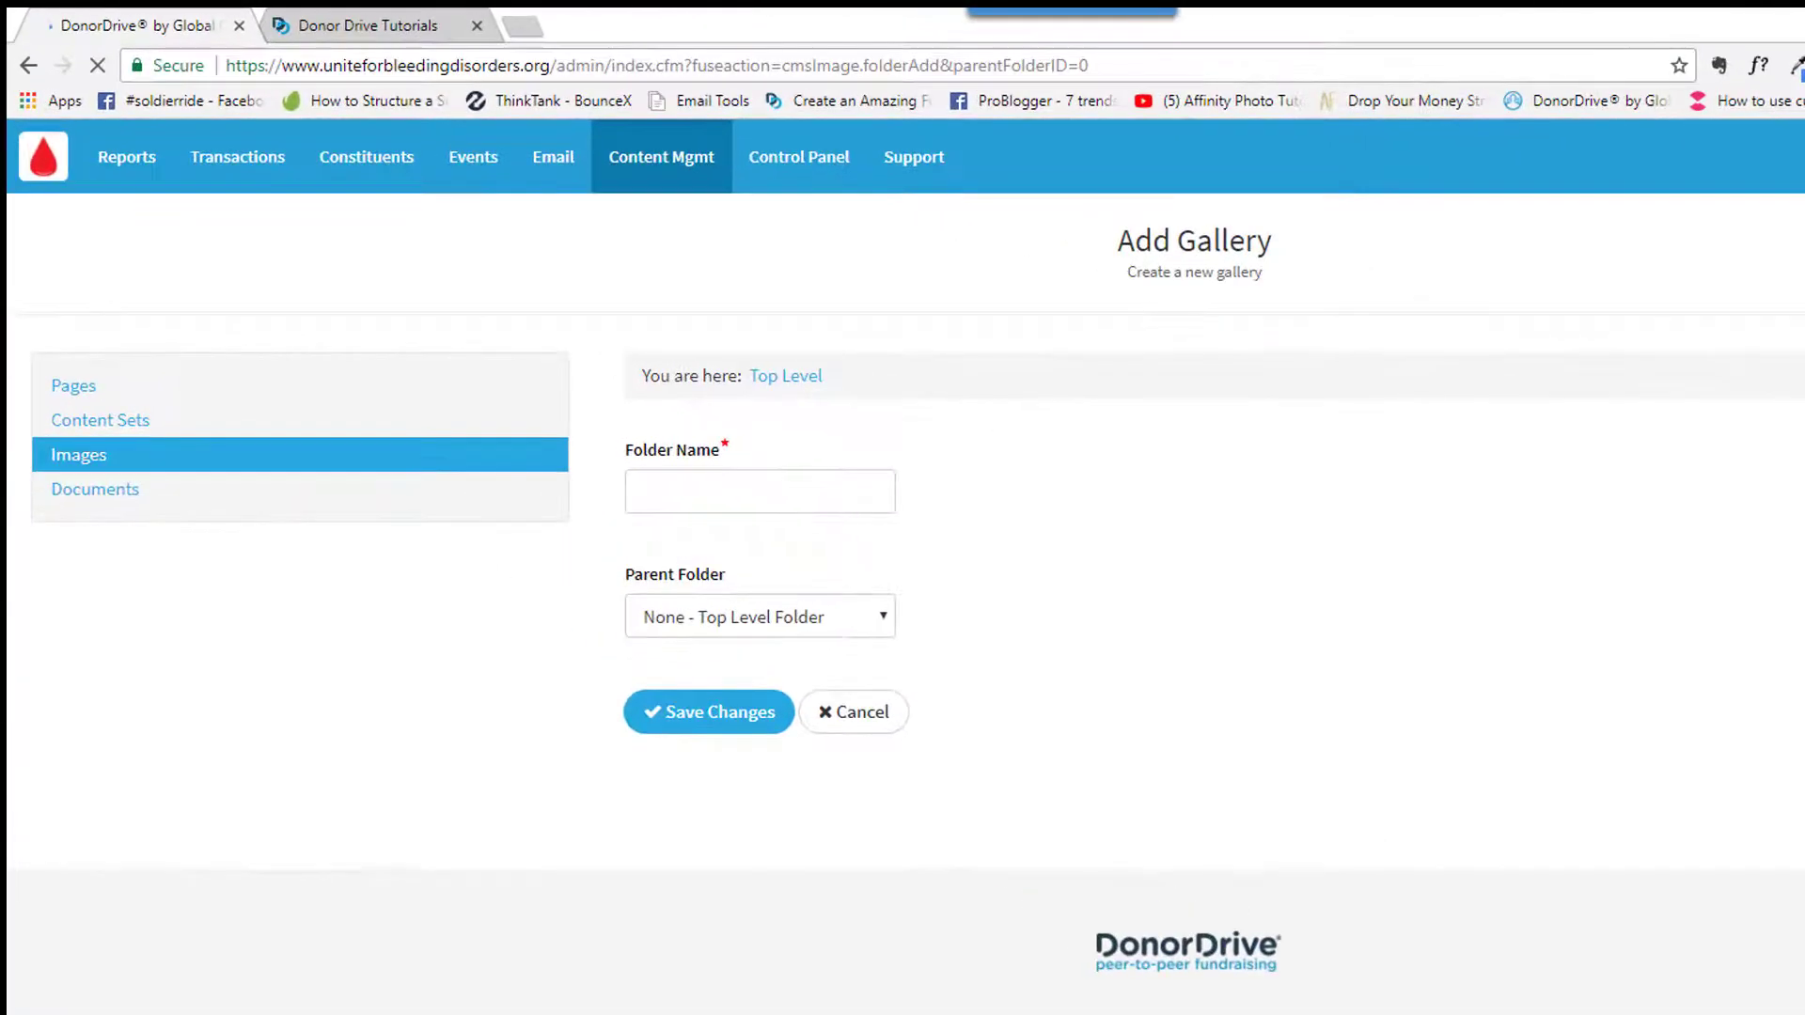
left_click(802, 492)
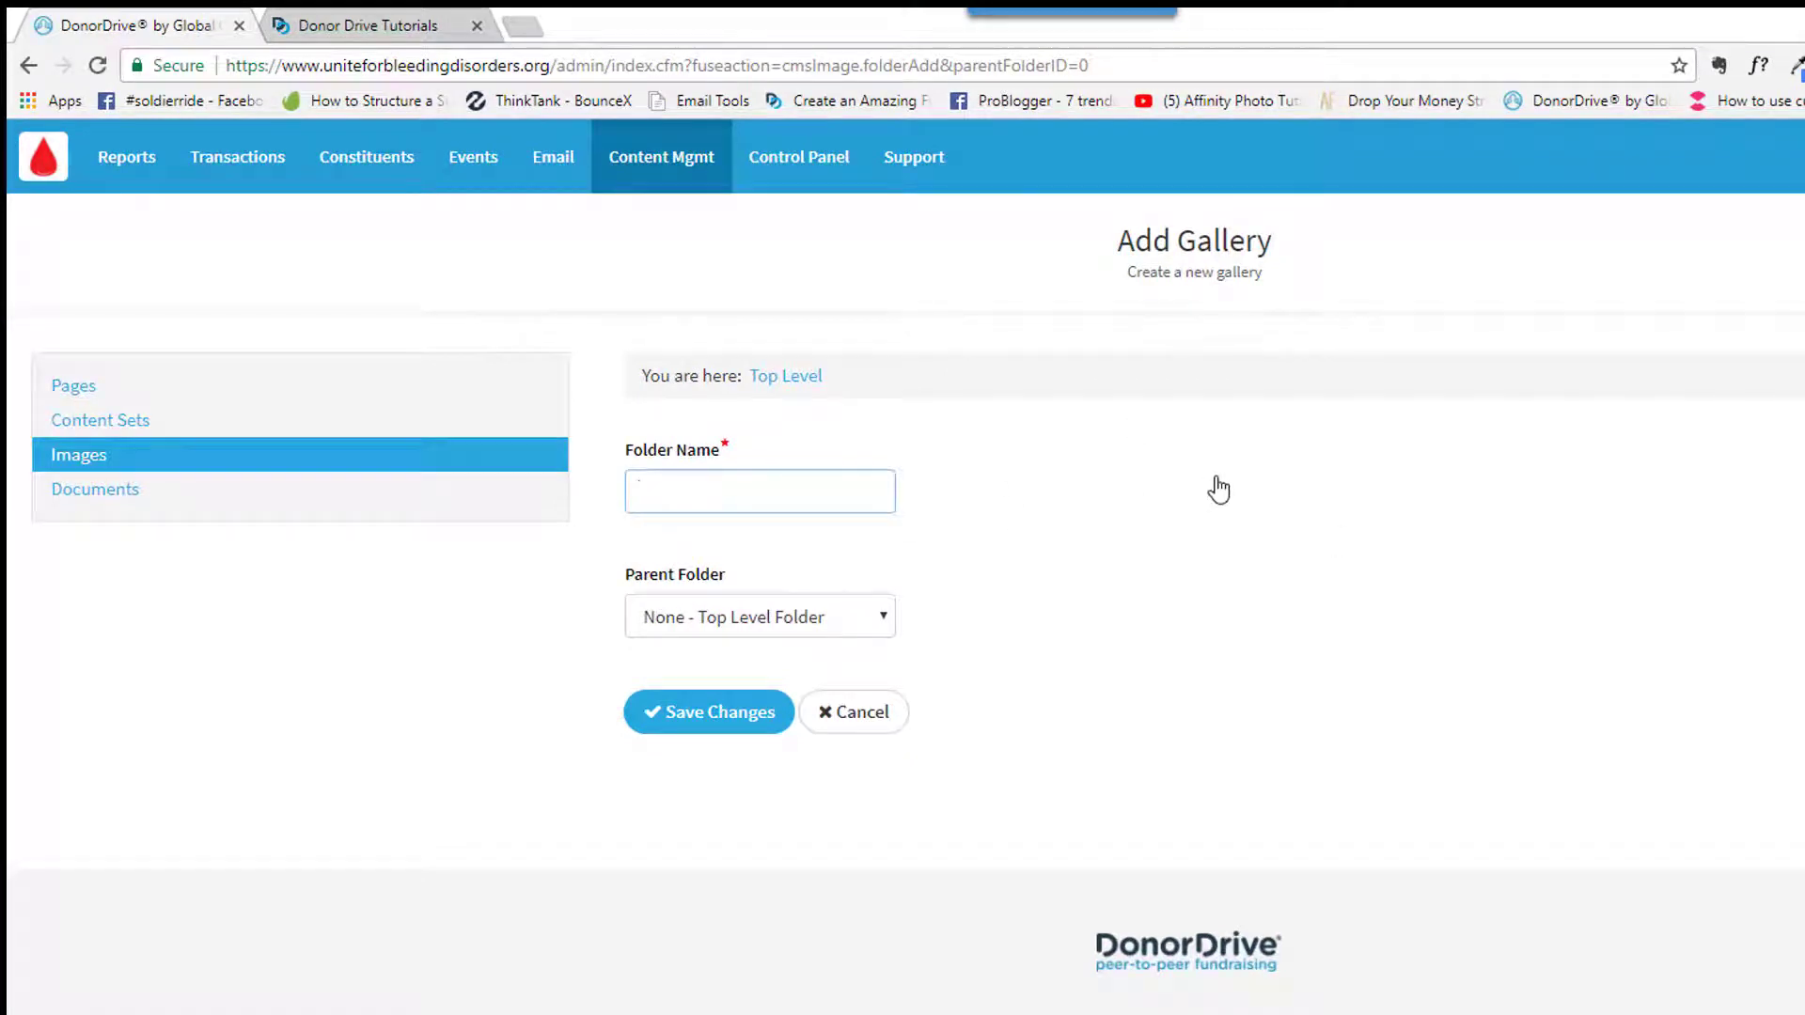
type("001")
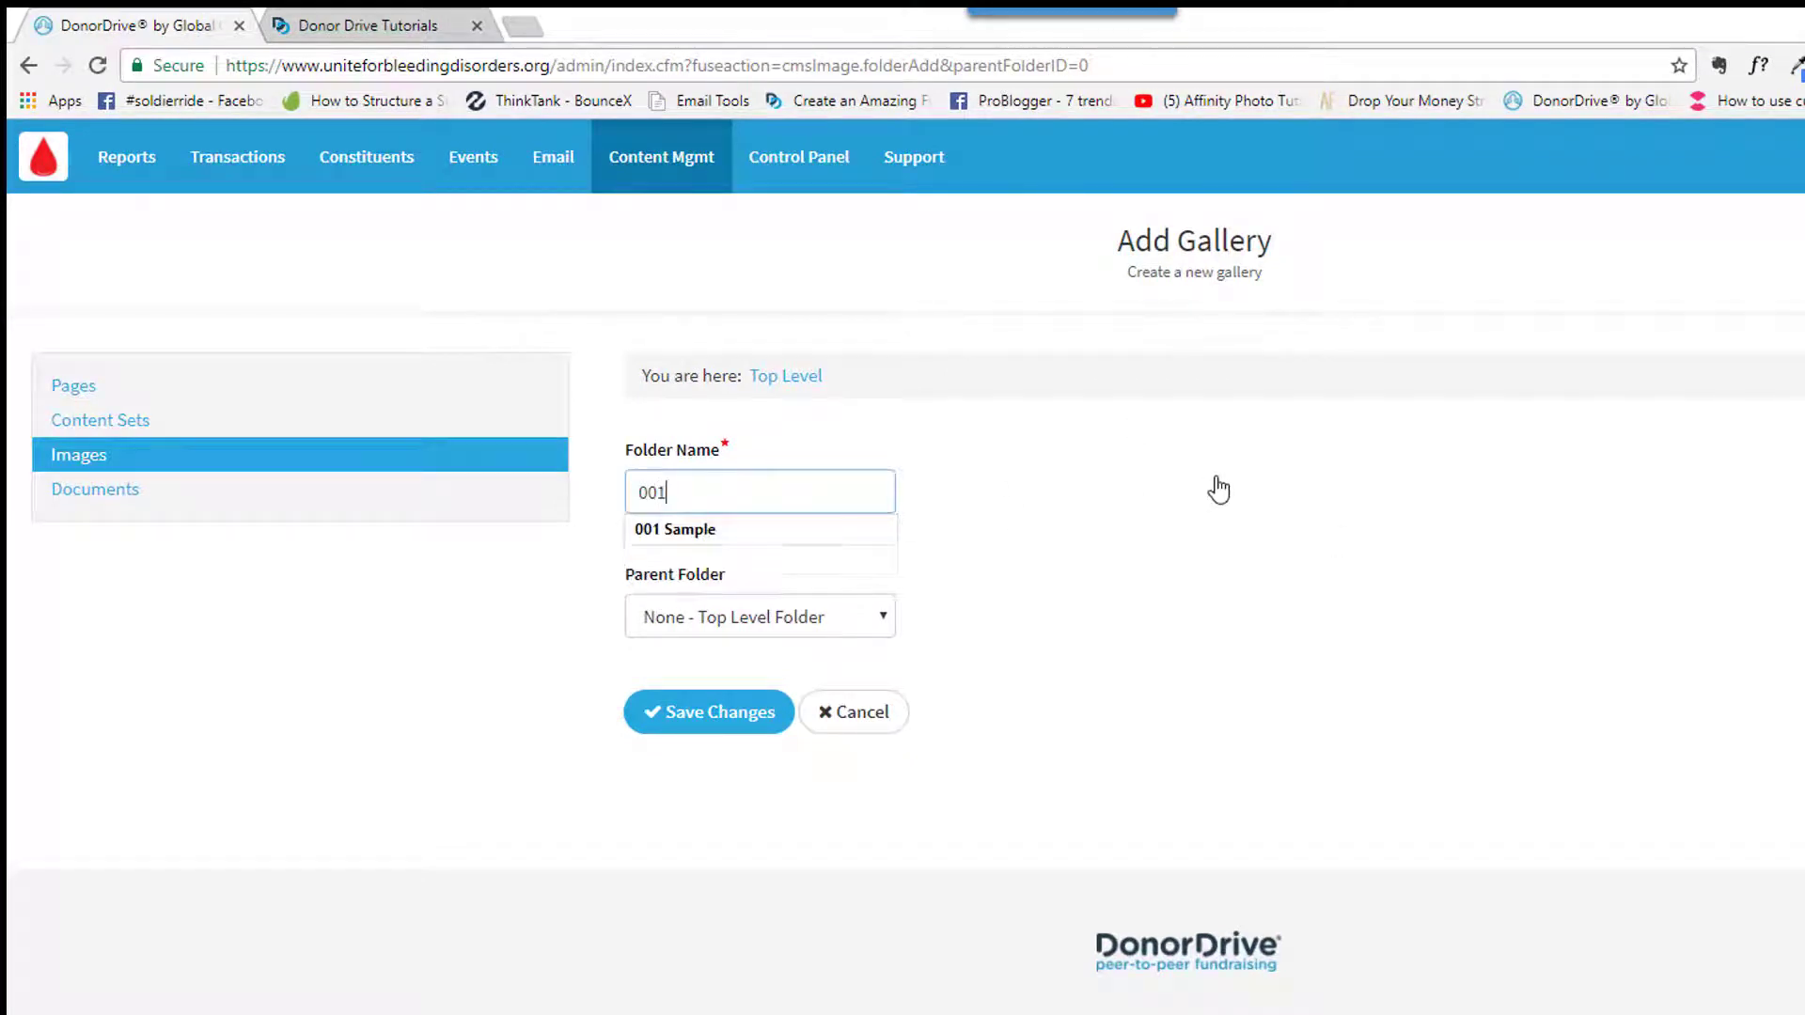
type(" Sample")
left_click(720, 722)
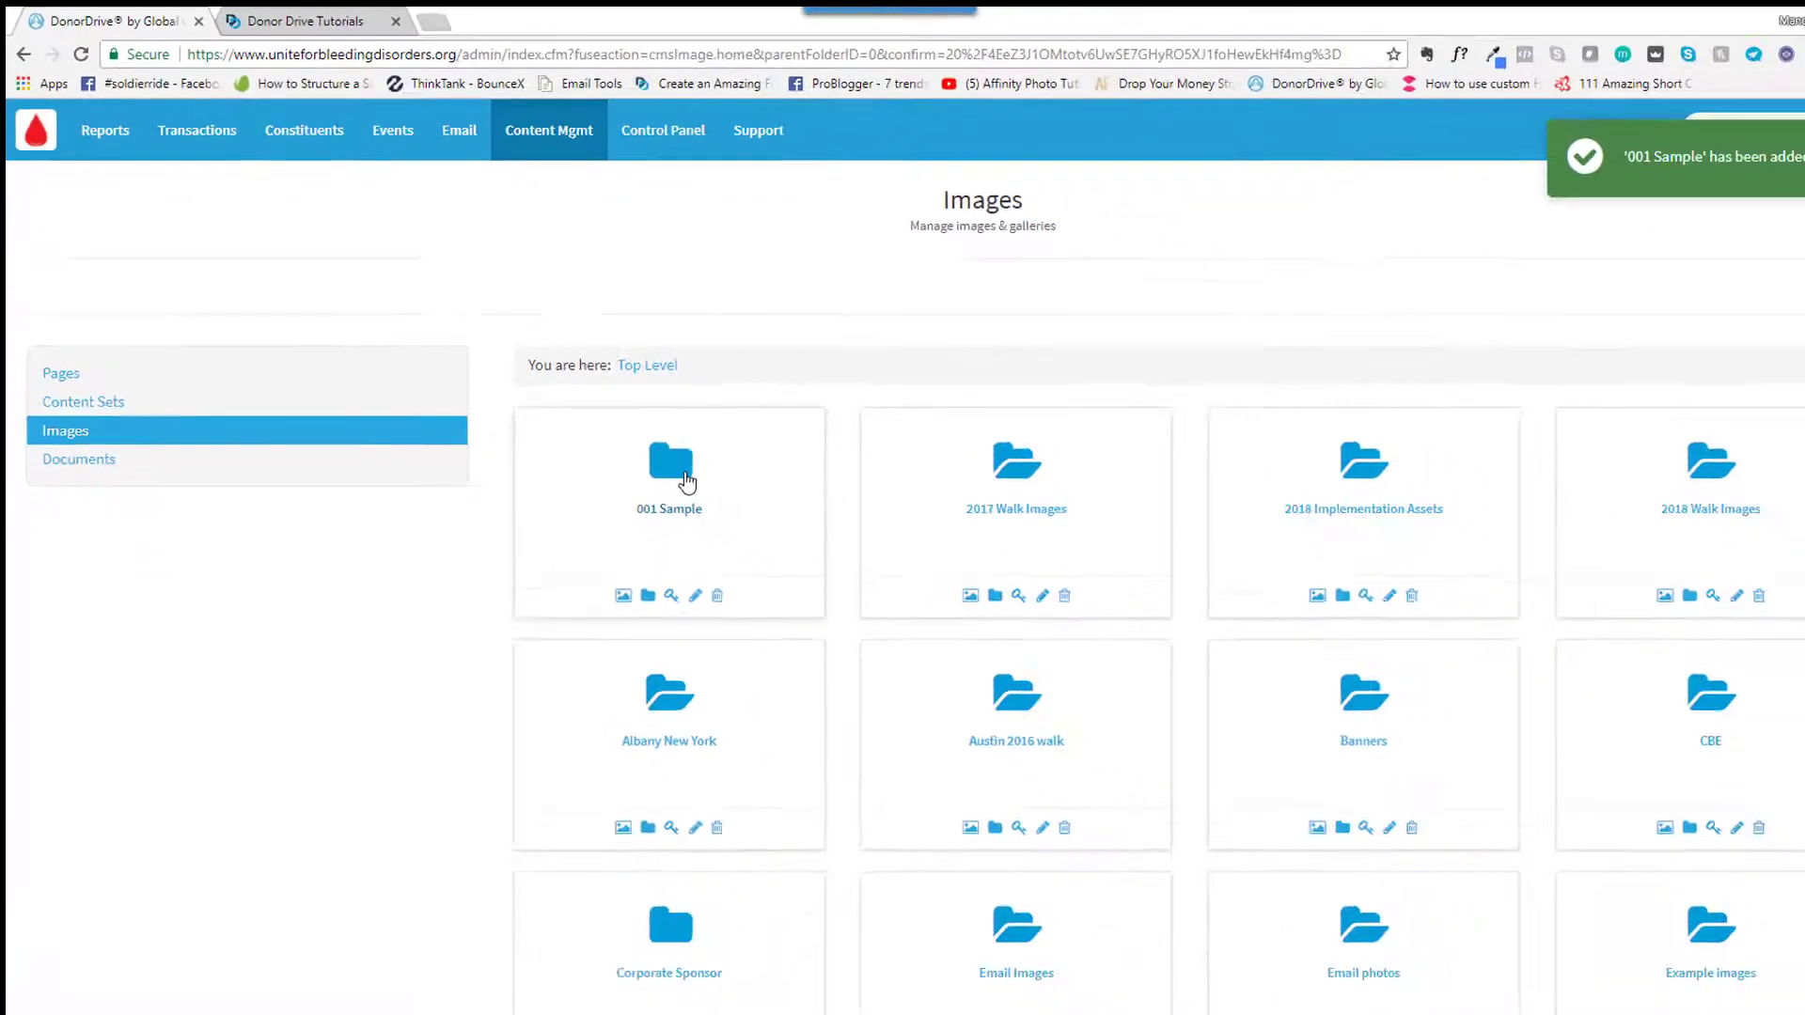
Upload the "Double the donation" image from the Desktop into the 001 Sample gallery
left_click(636, 442)
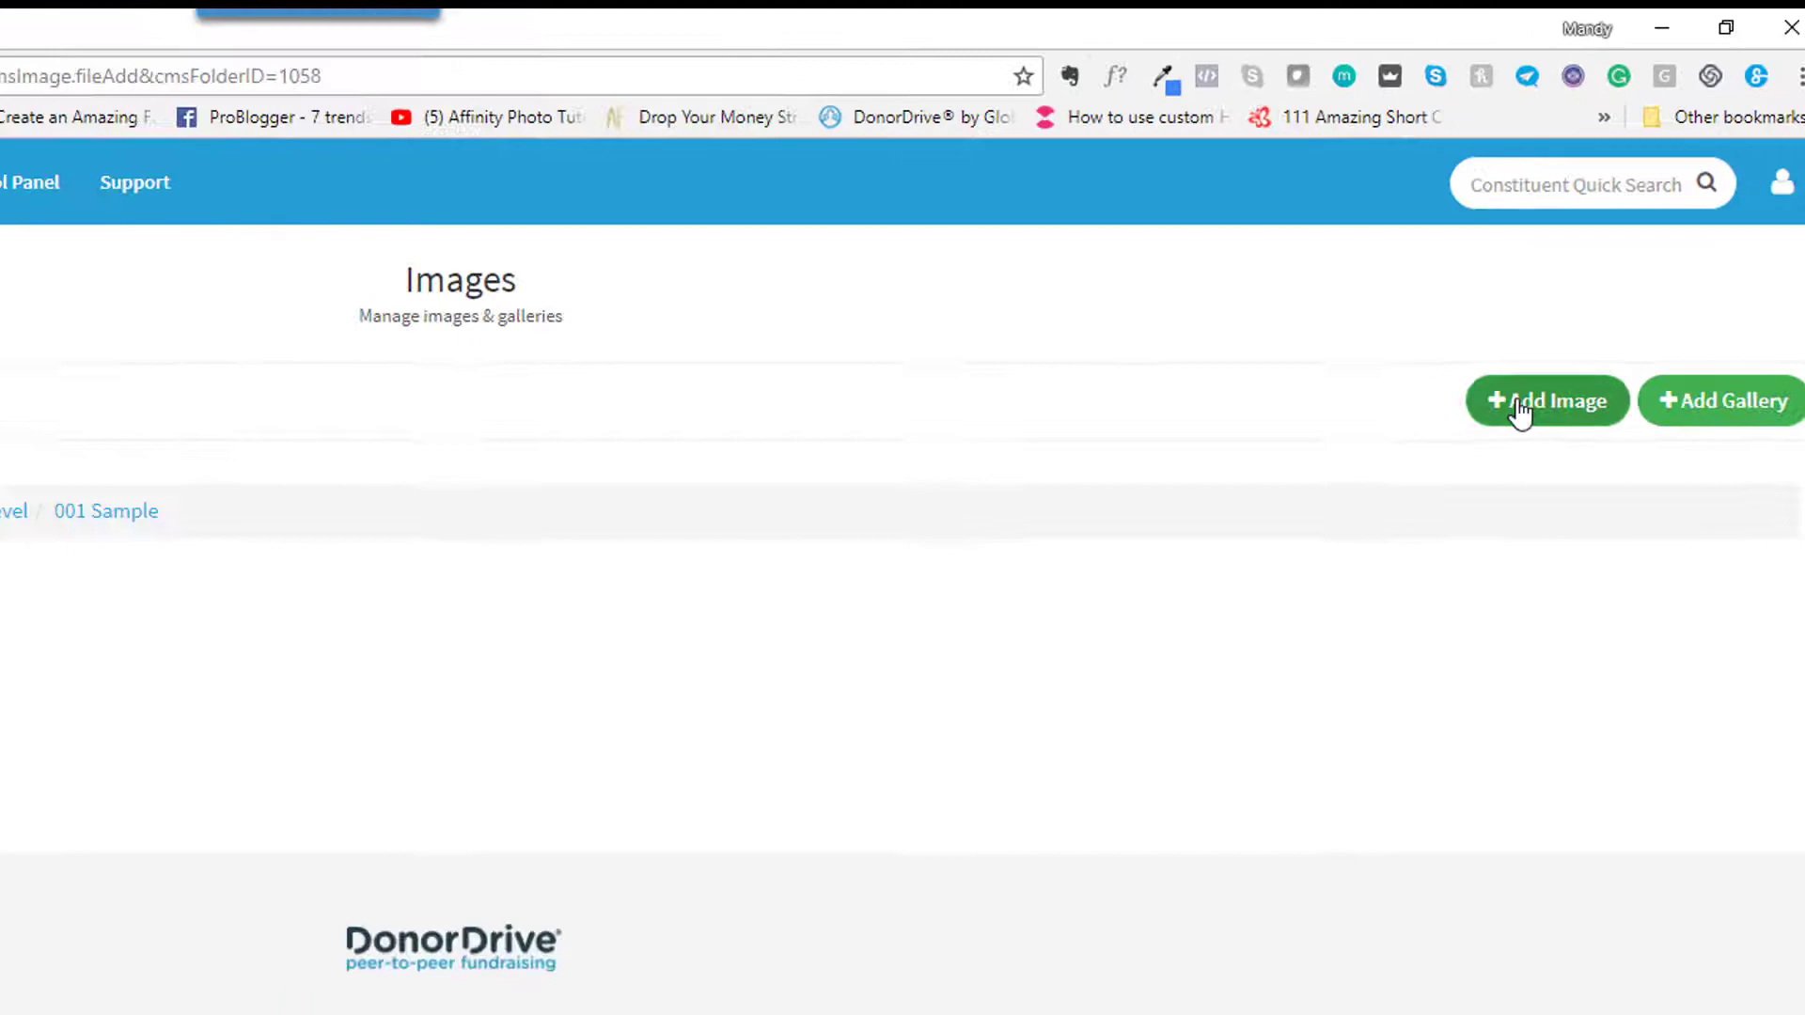
left_click(1474, 480)
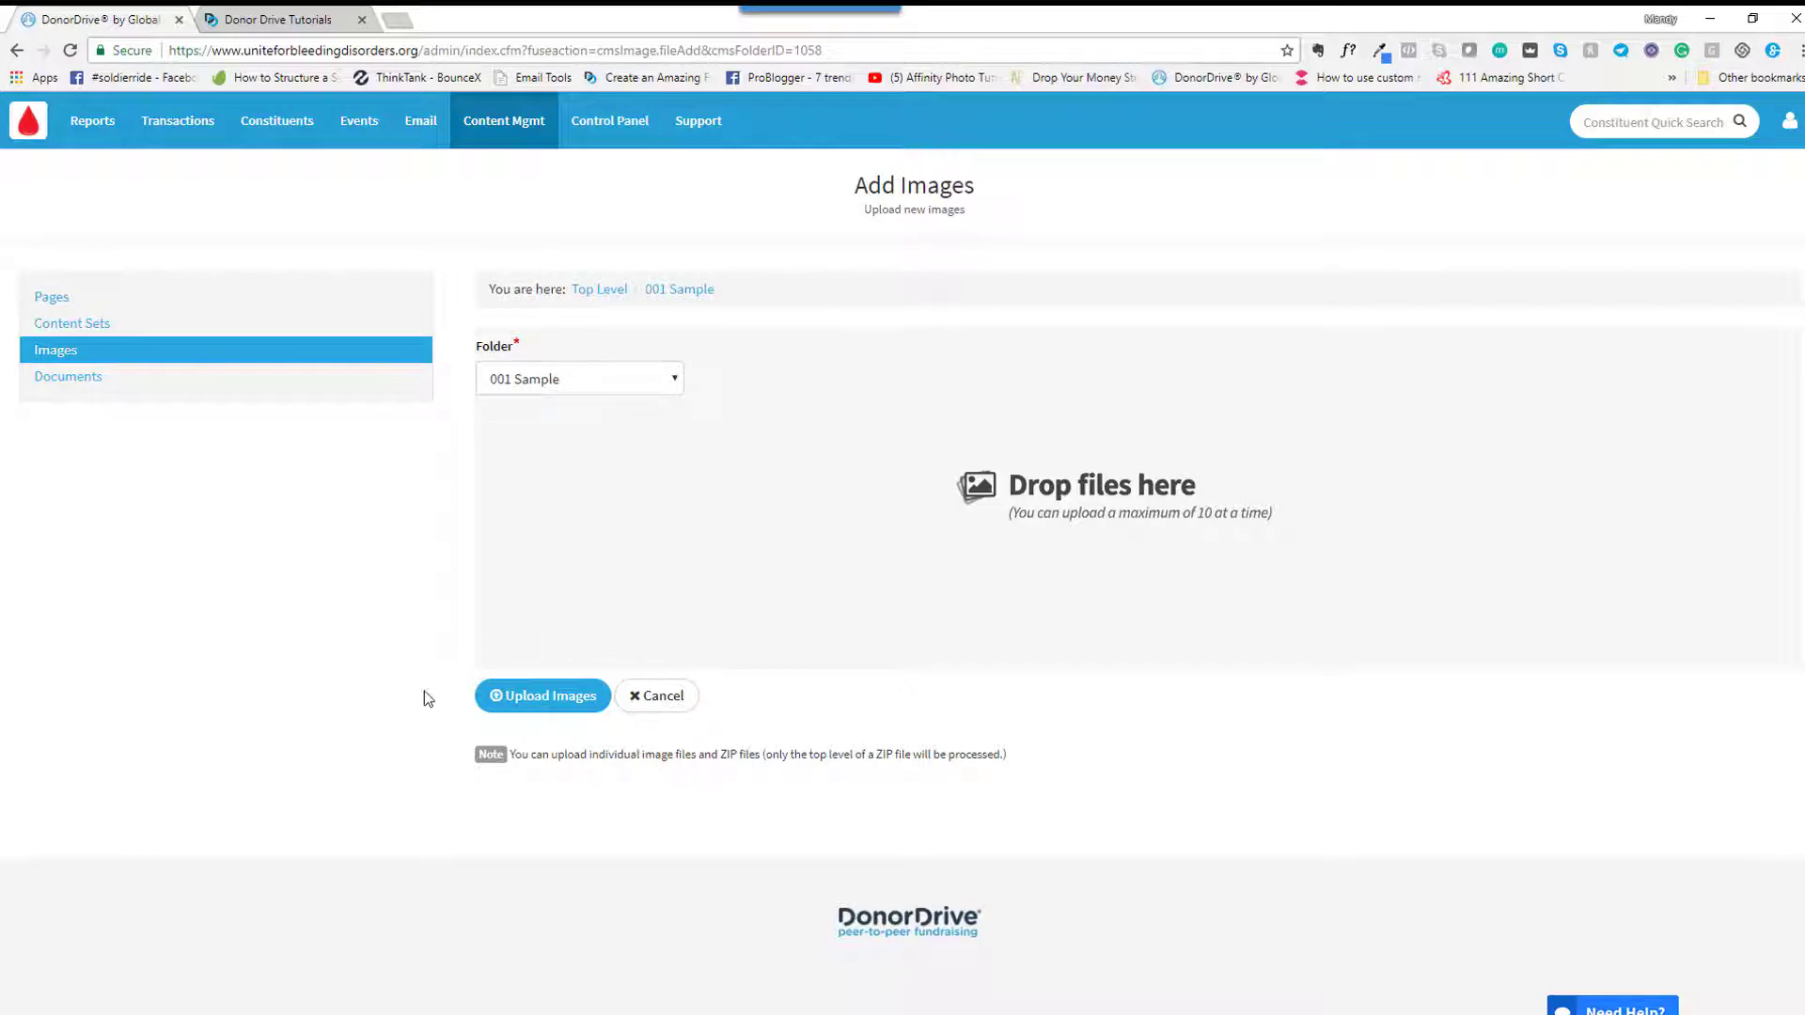
left_click(1018, 496)
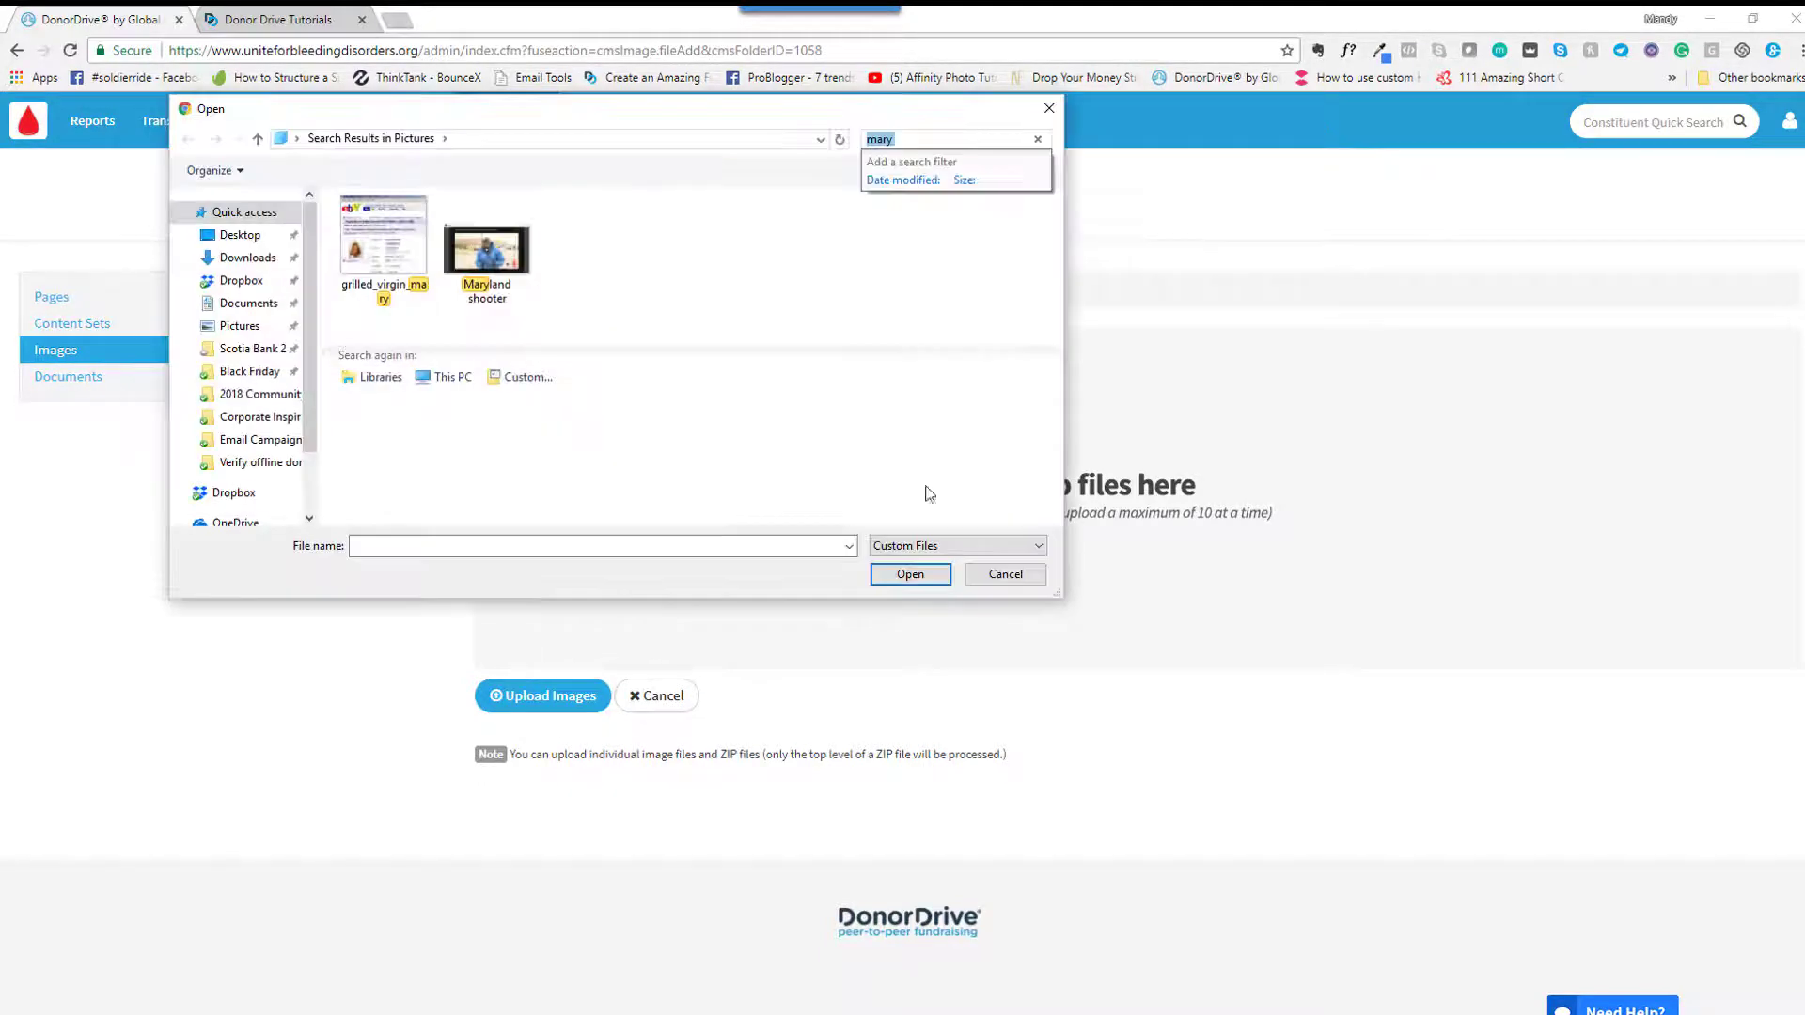
left_click(255, 237)
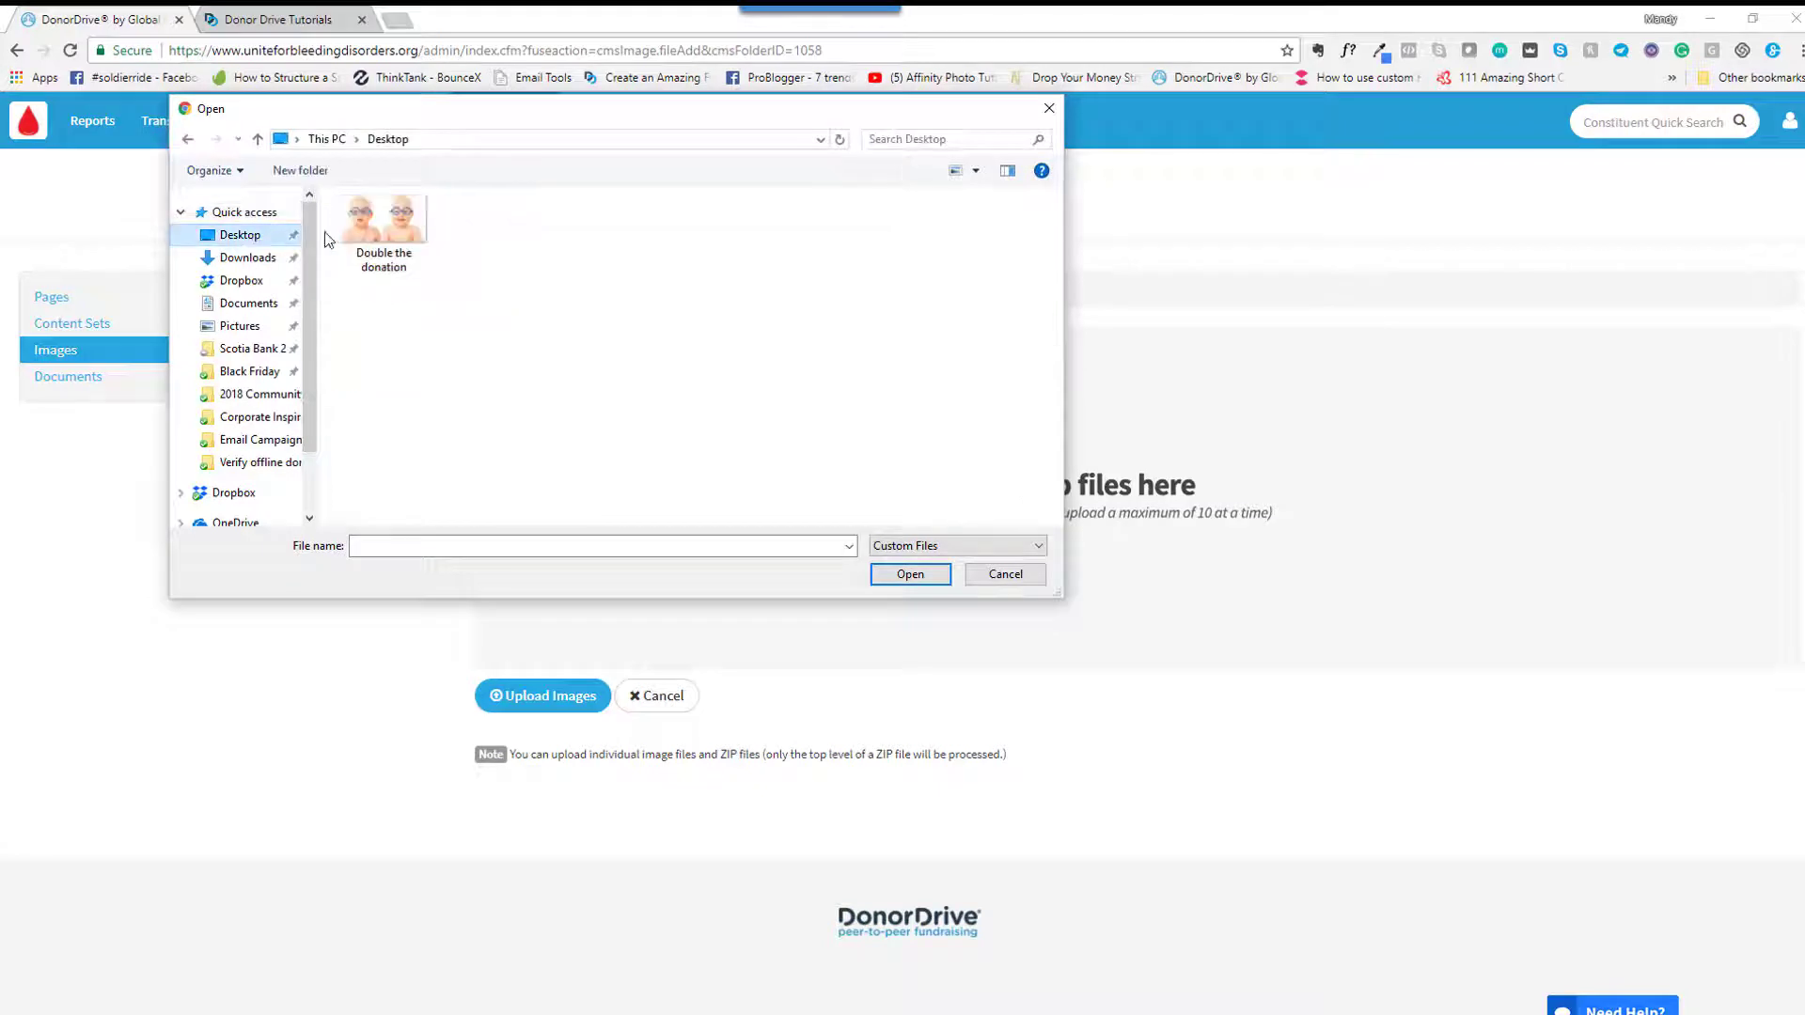
left_click(384, 230)
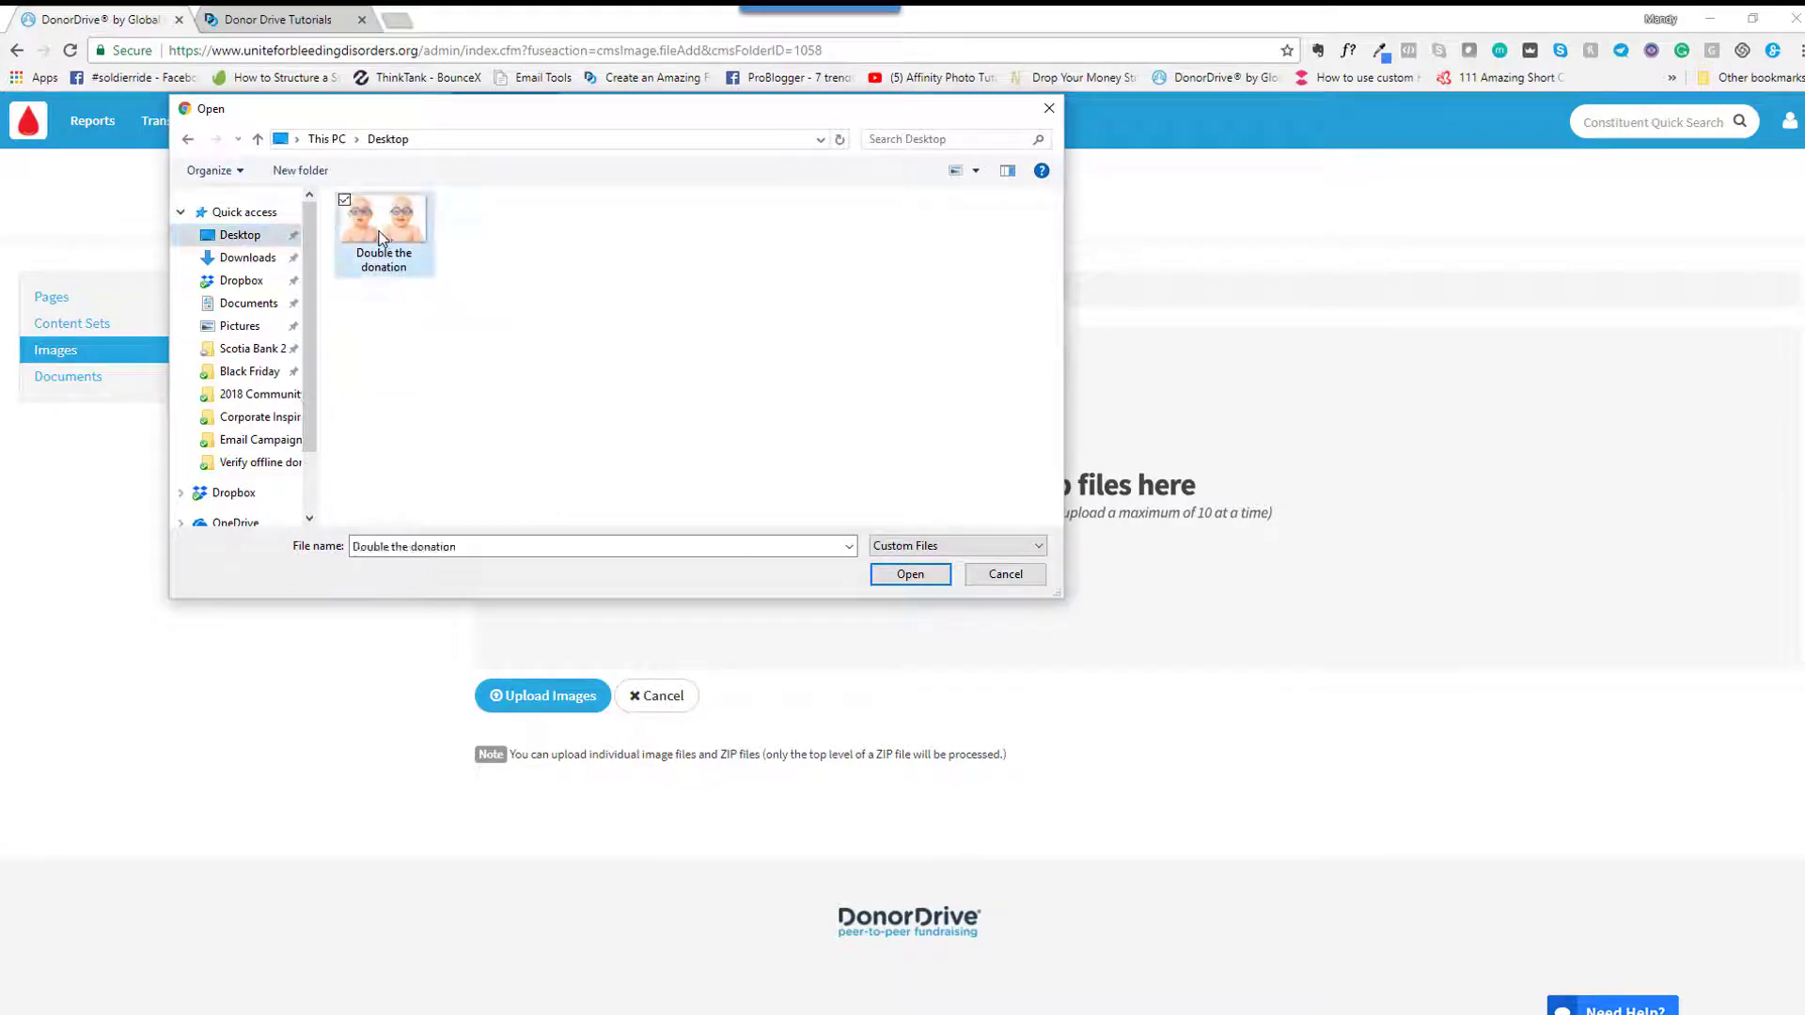
left_click(912, 573)
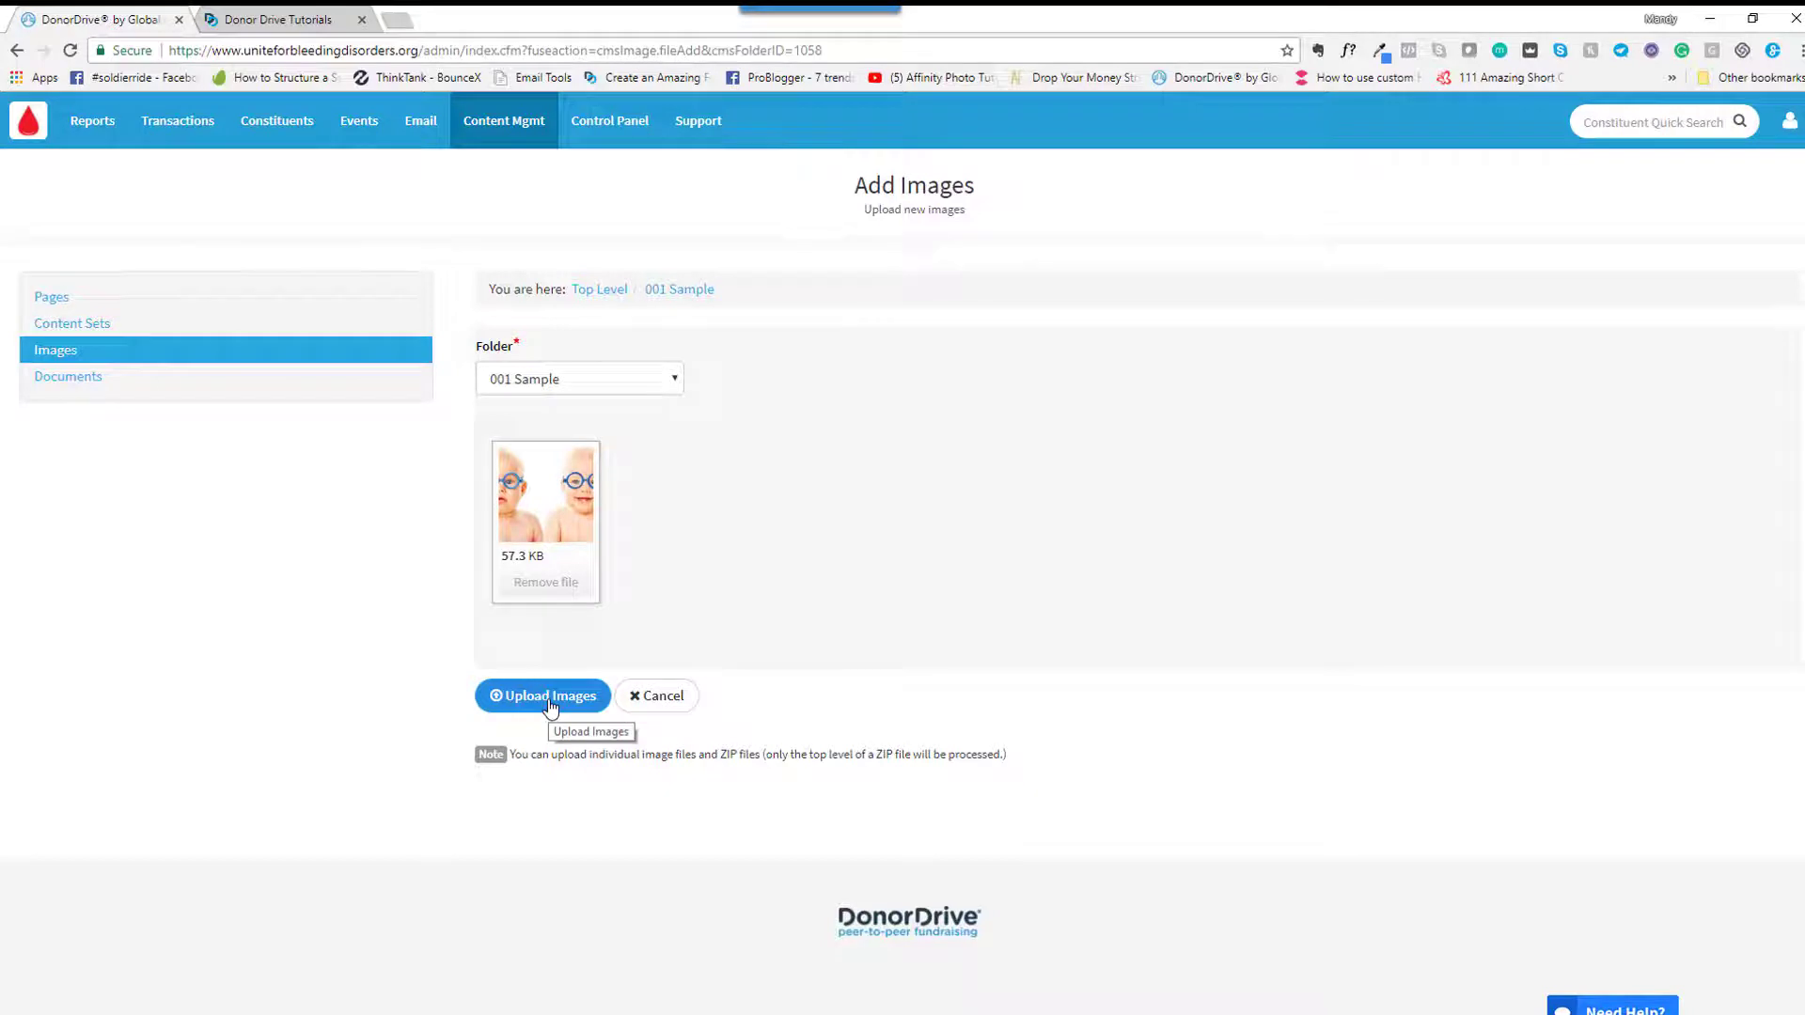
left_click(1154, 483)
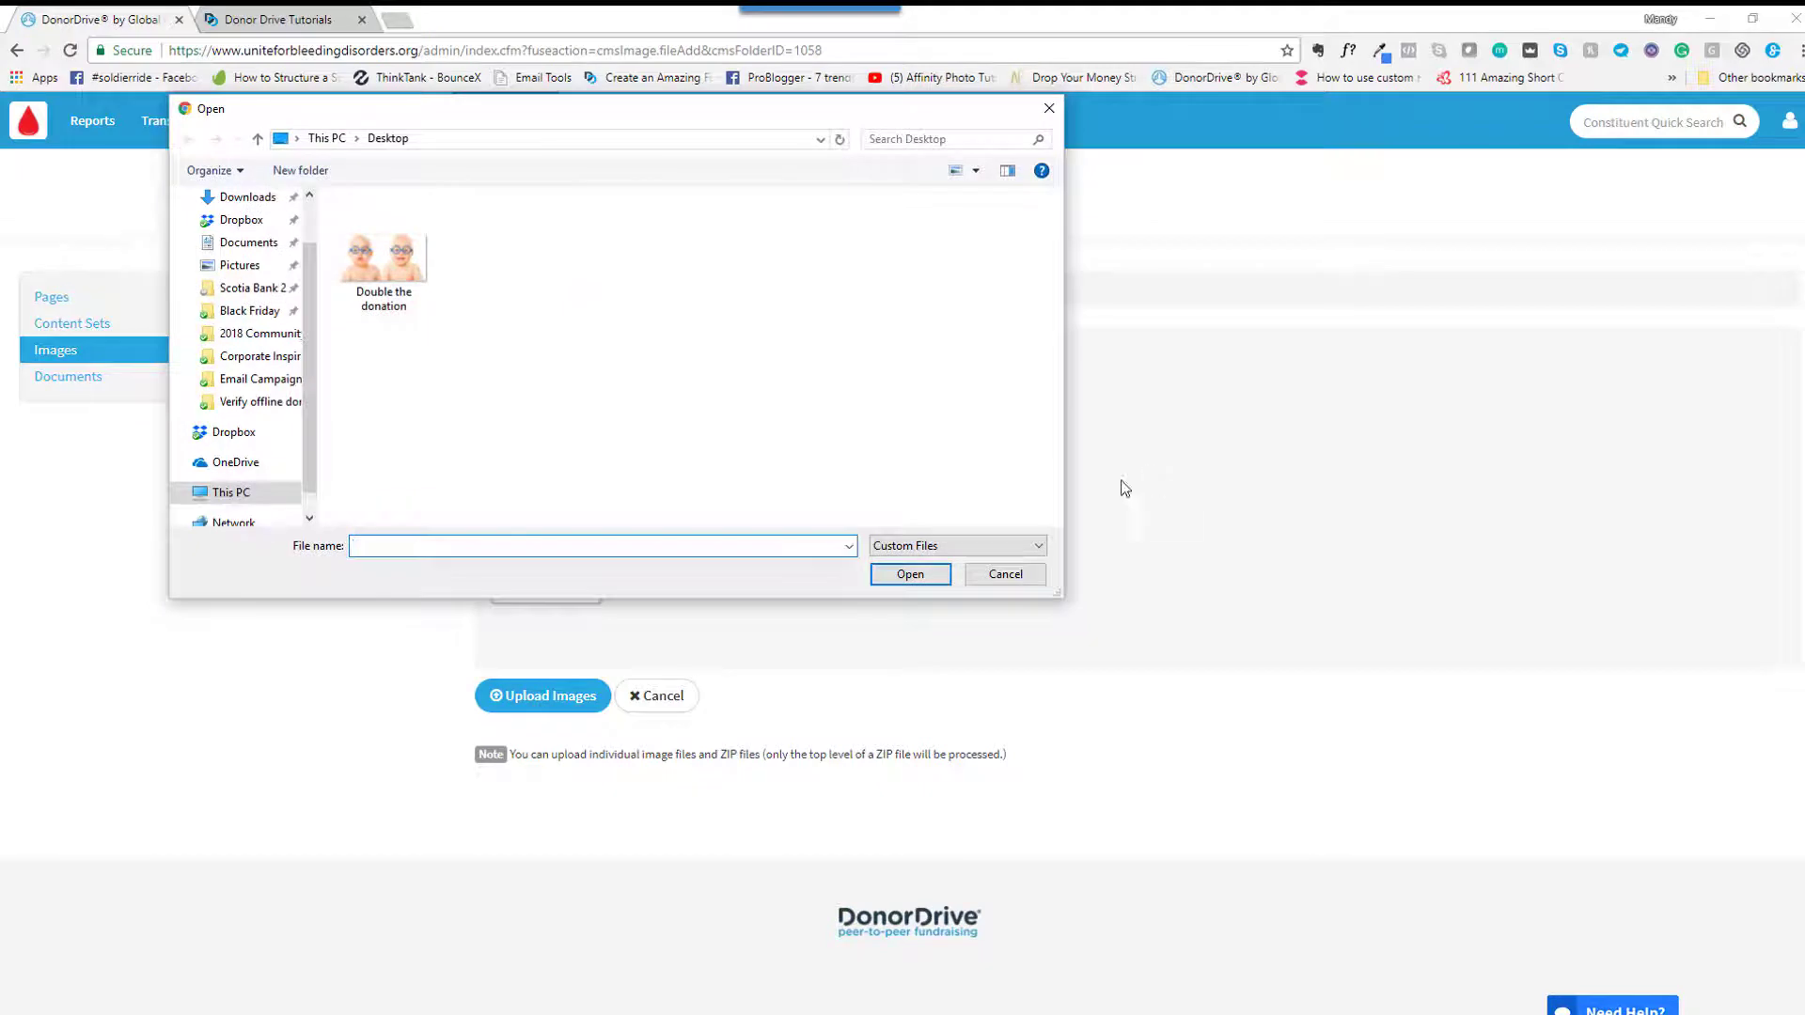
left_click(1006, 574)
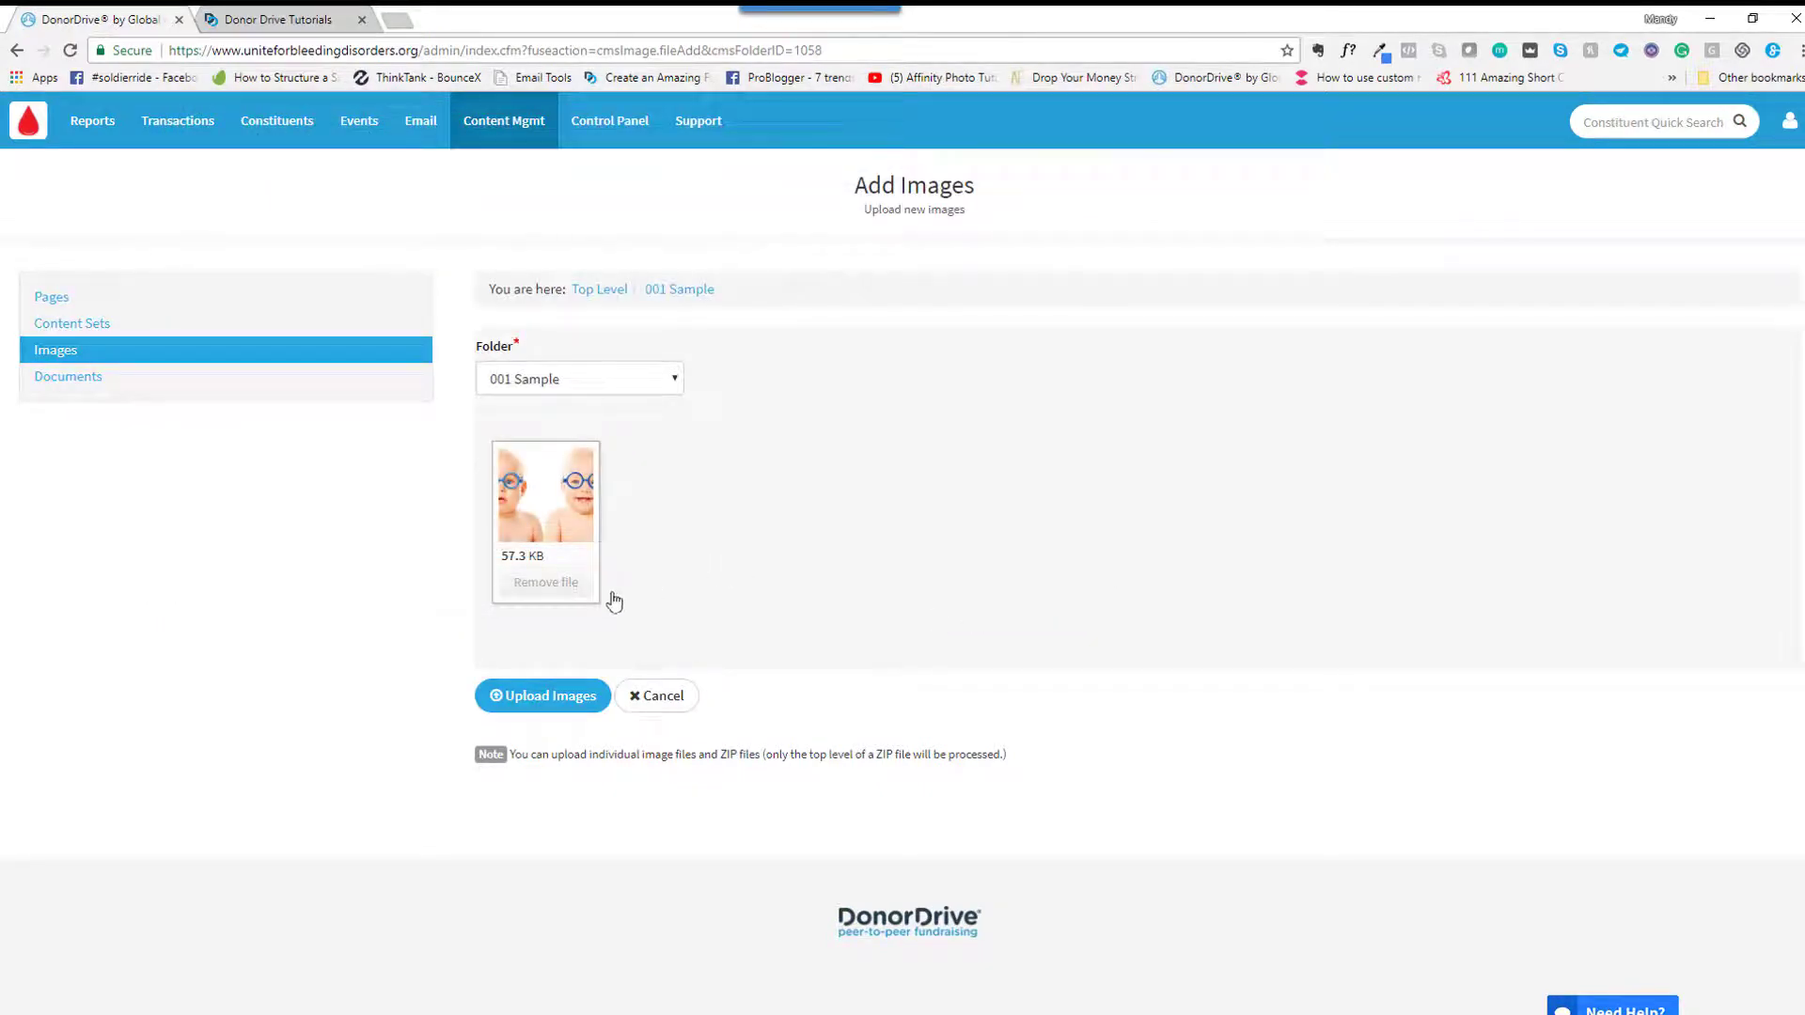
left_click(547, 693)
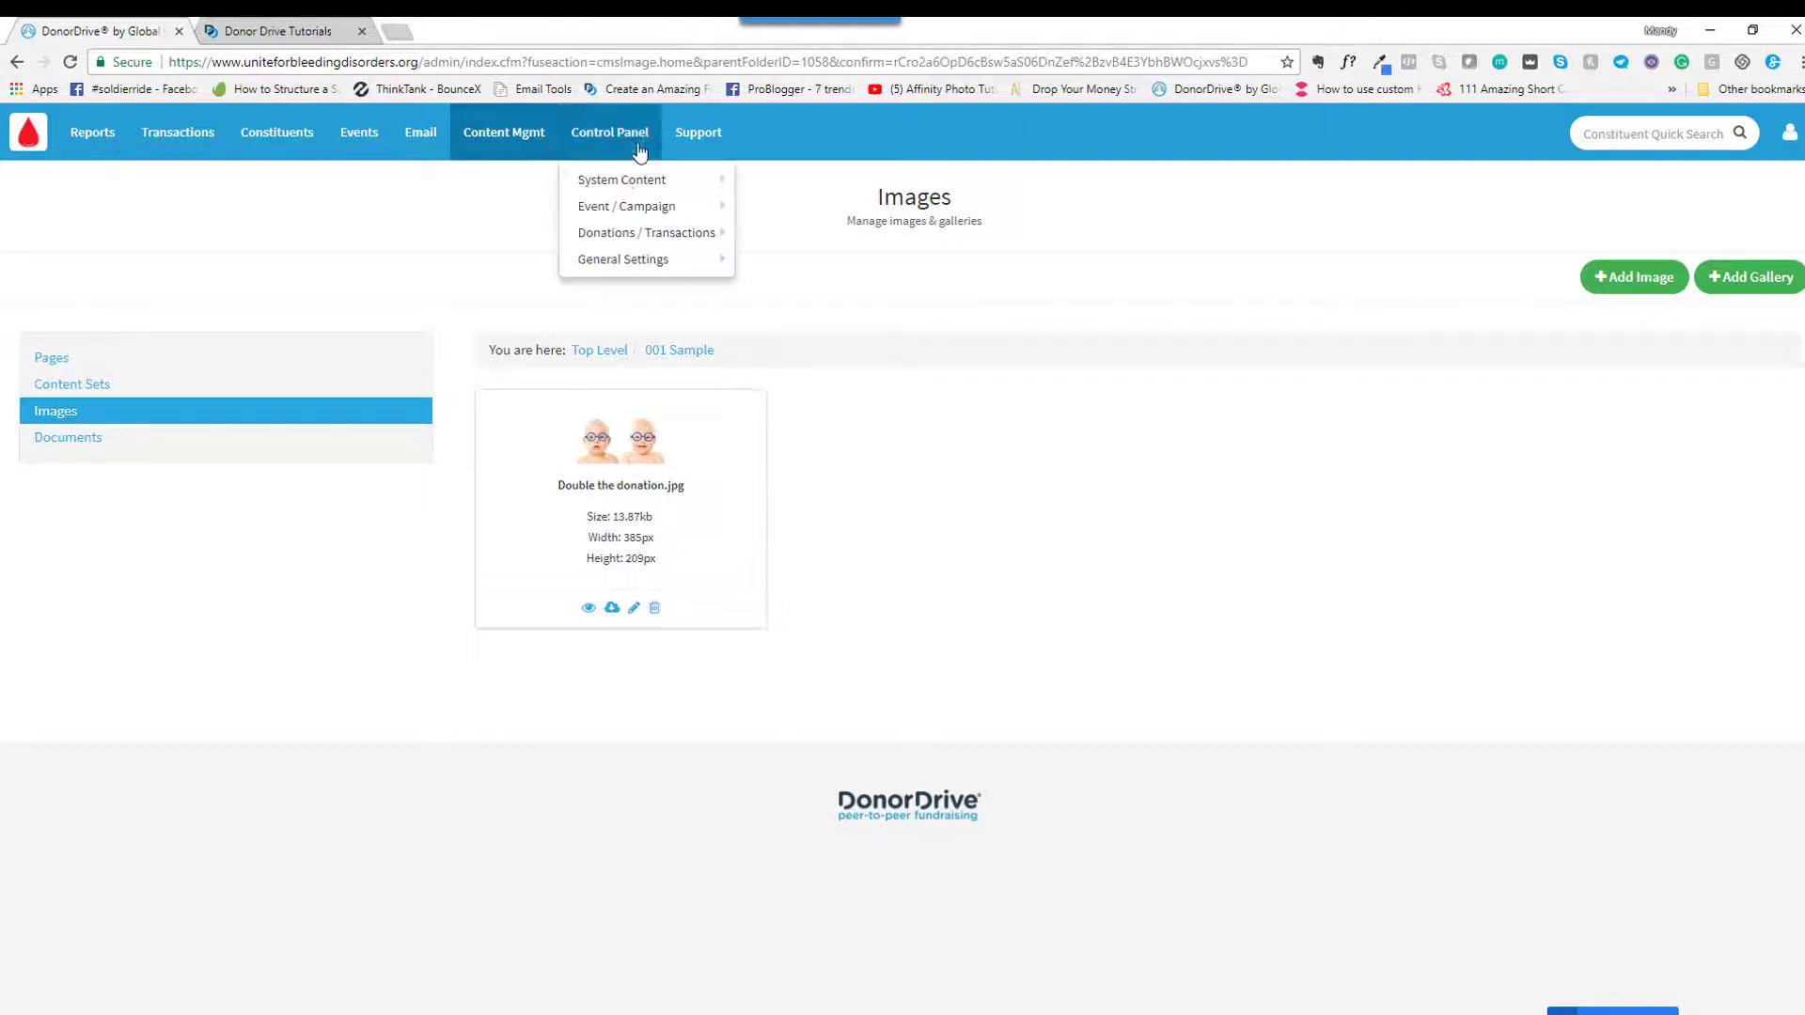
Open the email content of the participant scheduled message "001 - Example - Double the Donation" in the 2018 UNITE FOR BLEEDING DISORDERS event for editing
mouse_move(428, 153)
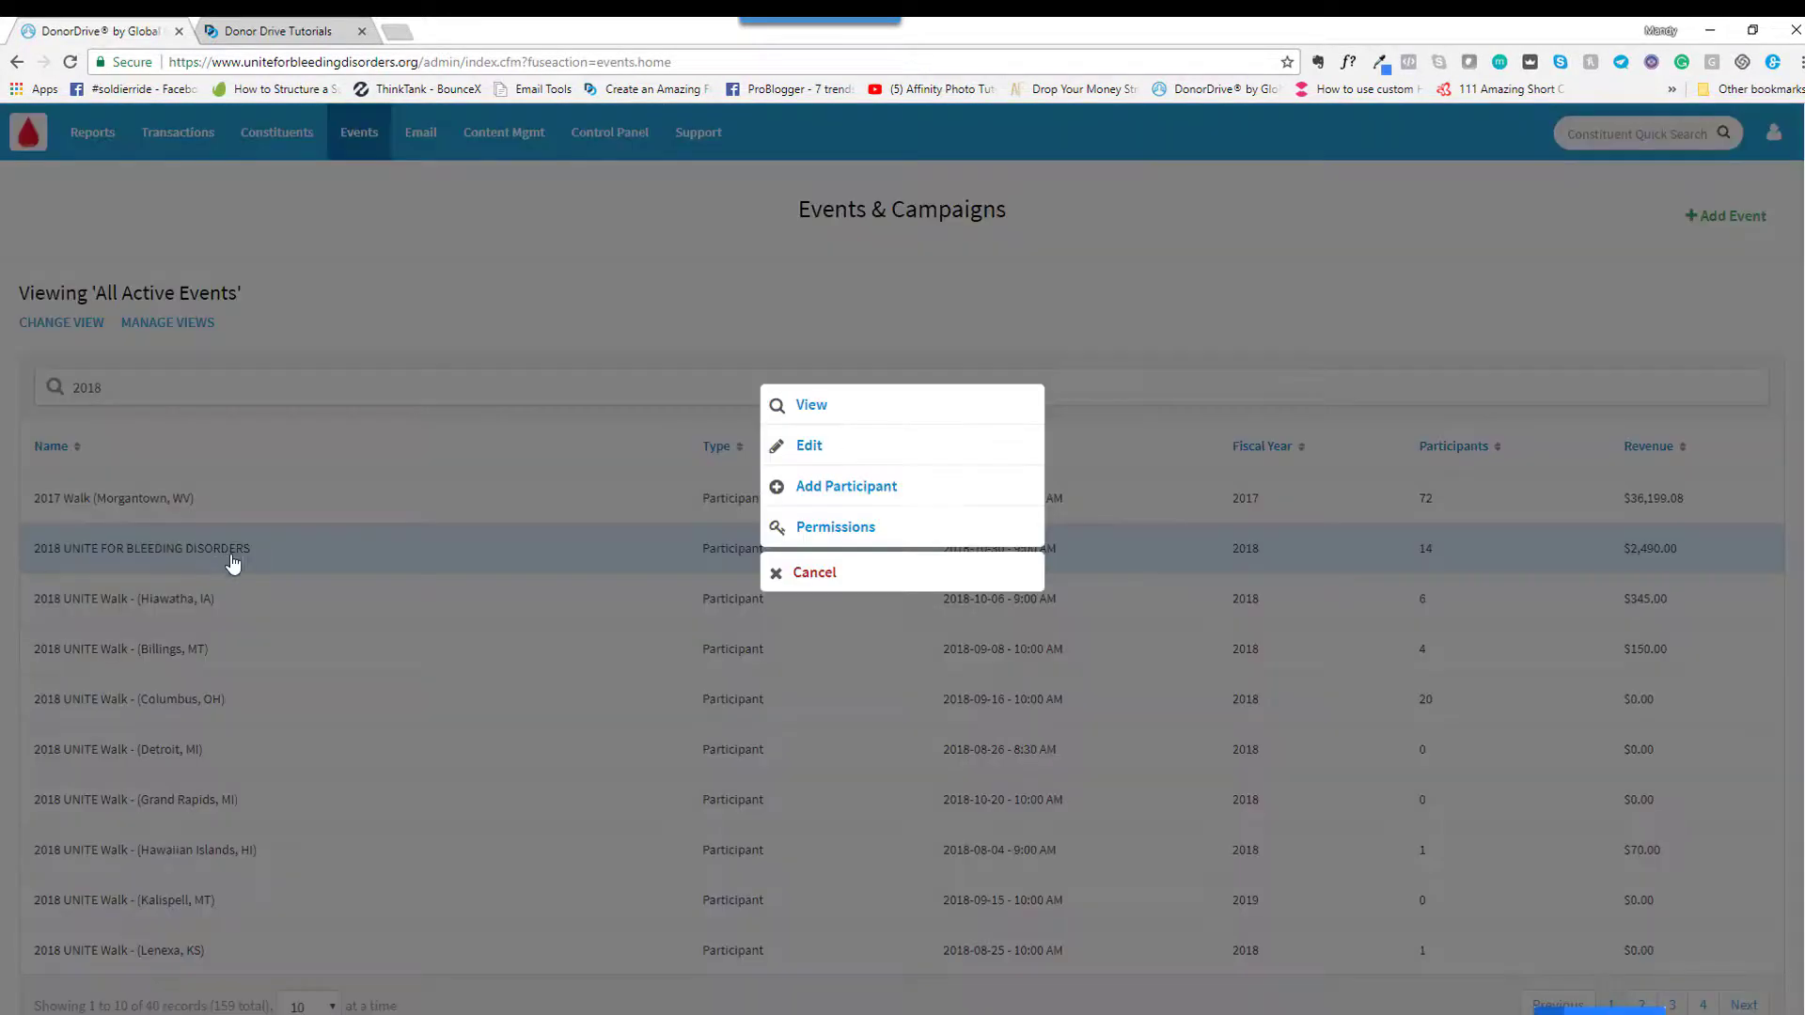
left_click(838, 448)
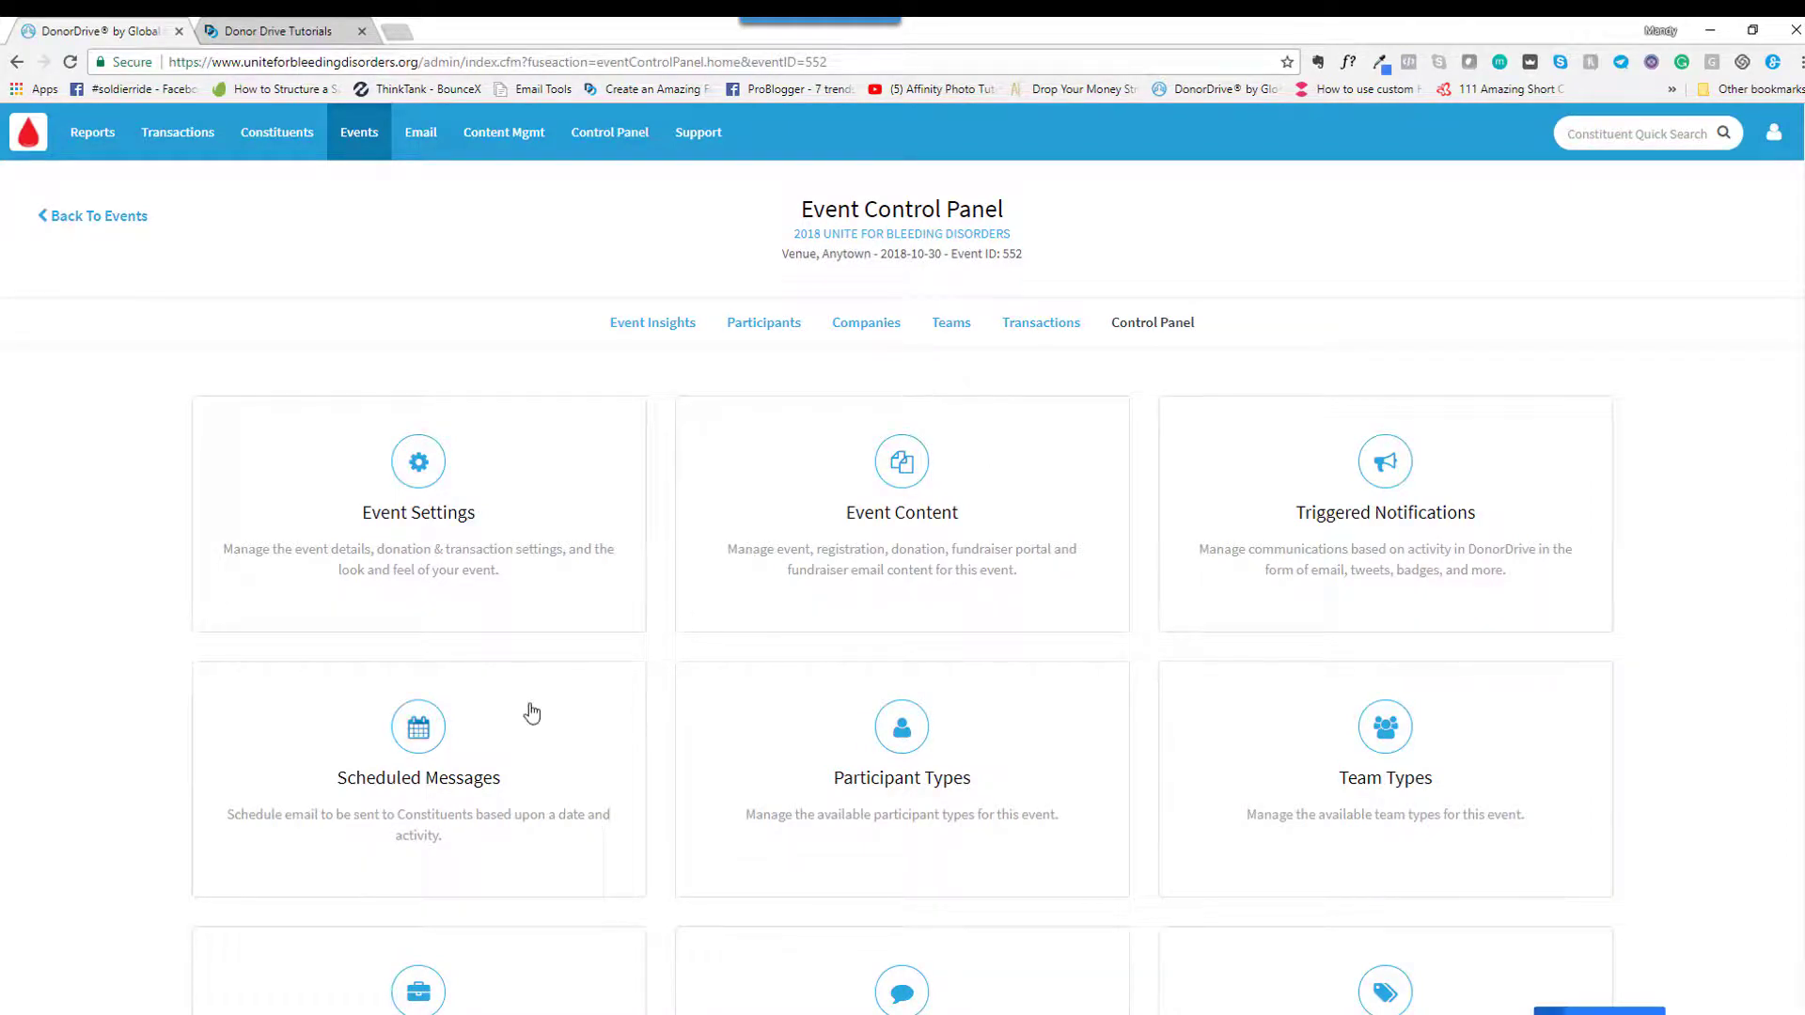
left_click(425, 742)
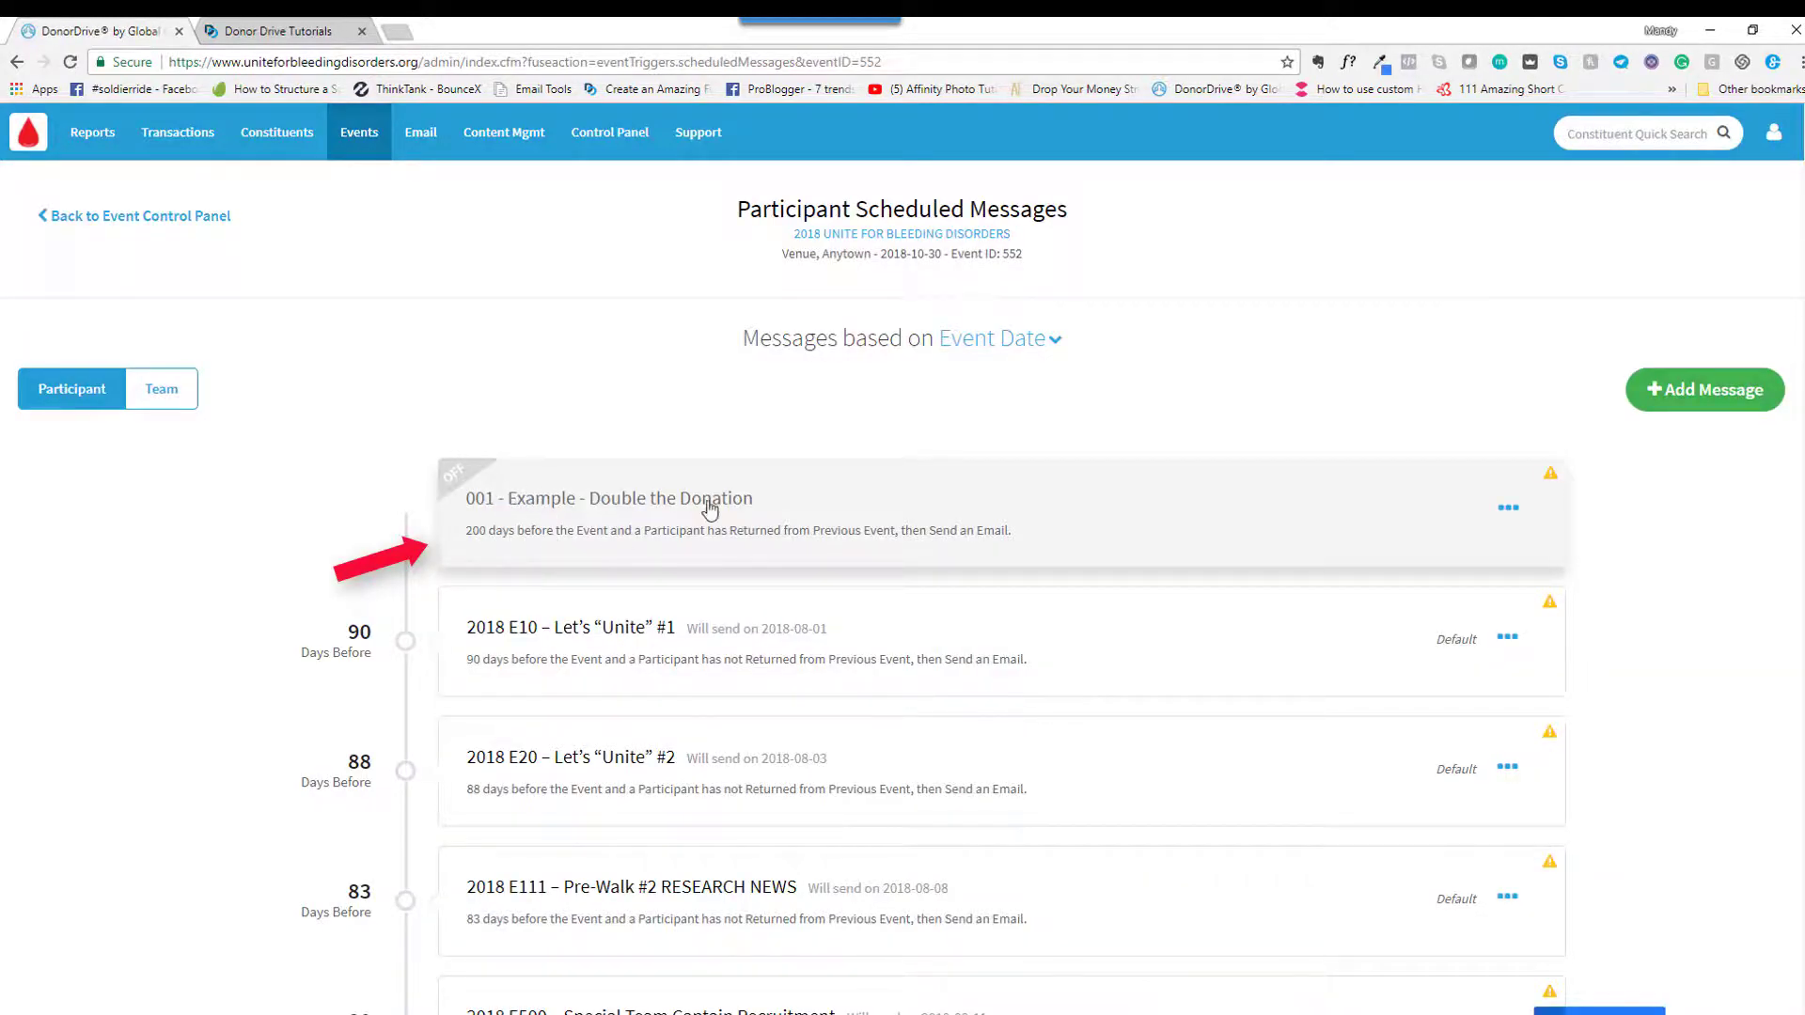
left_click(851, 527)
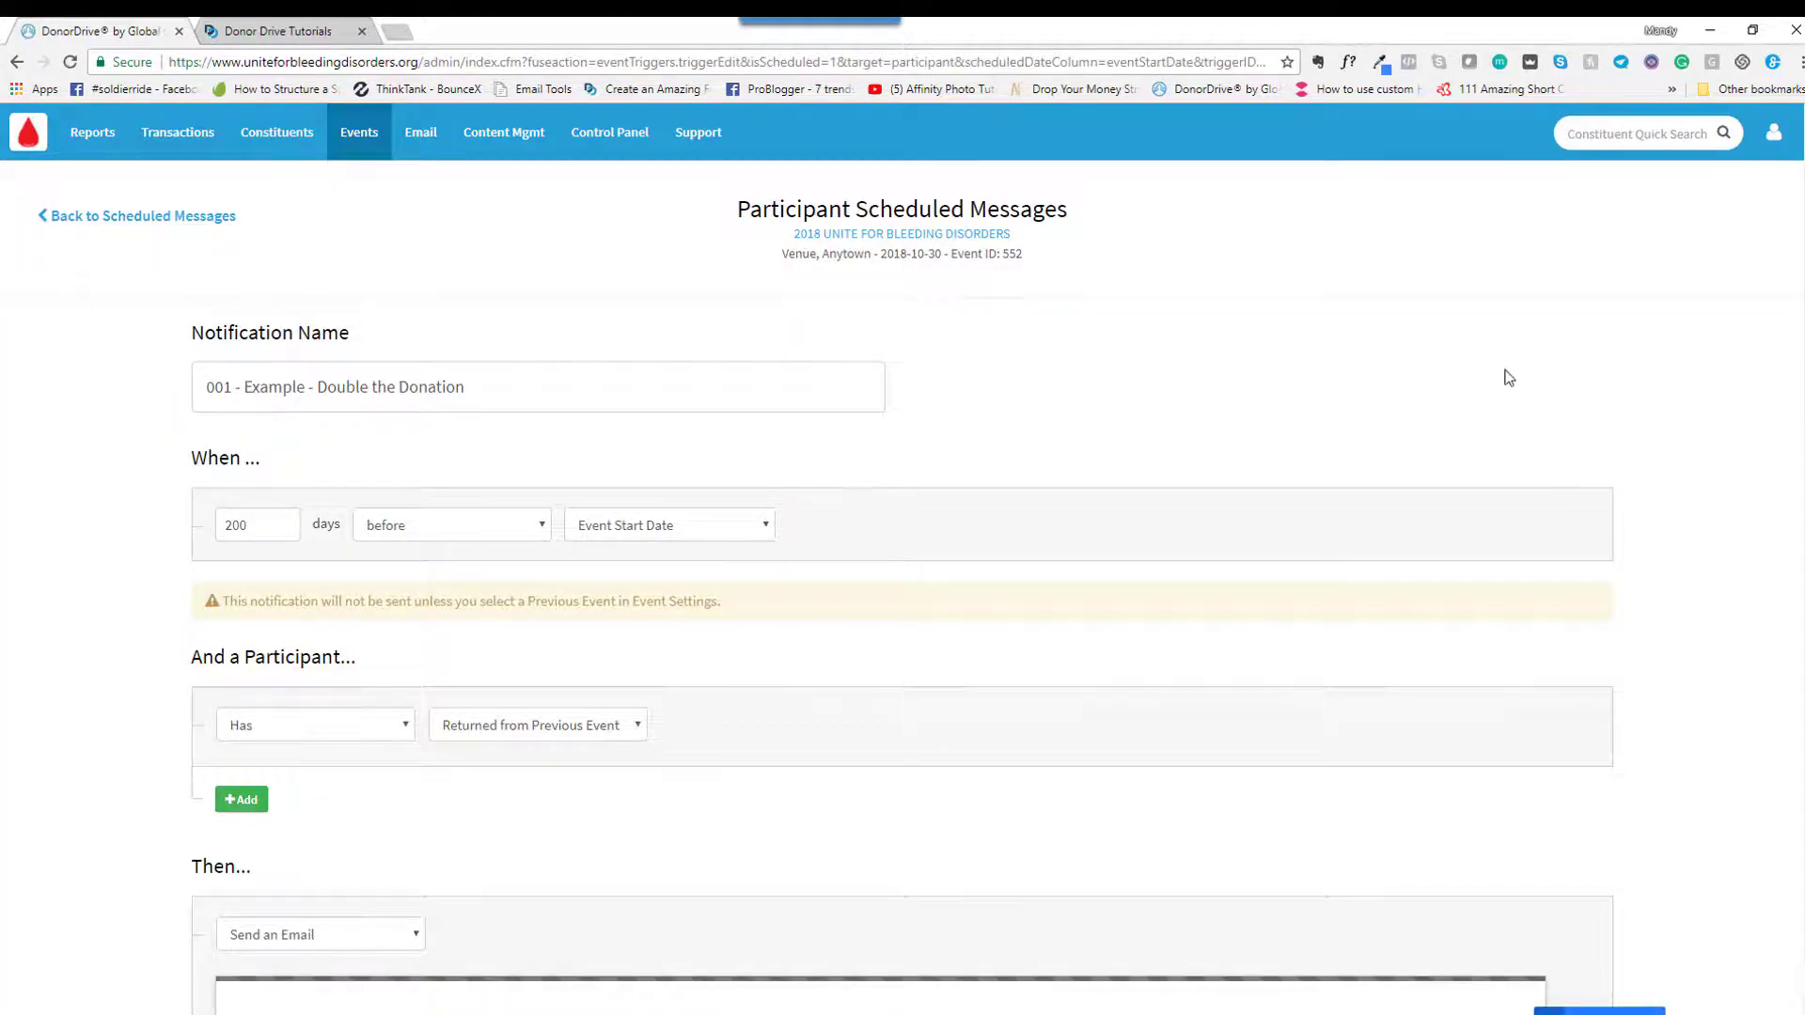
scroll(1797, 338, "down", 1)
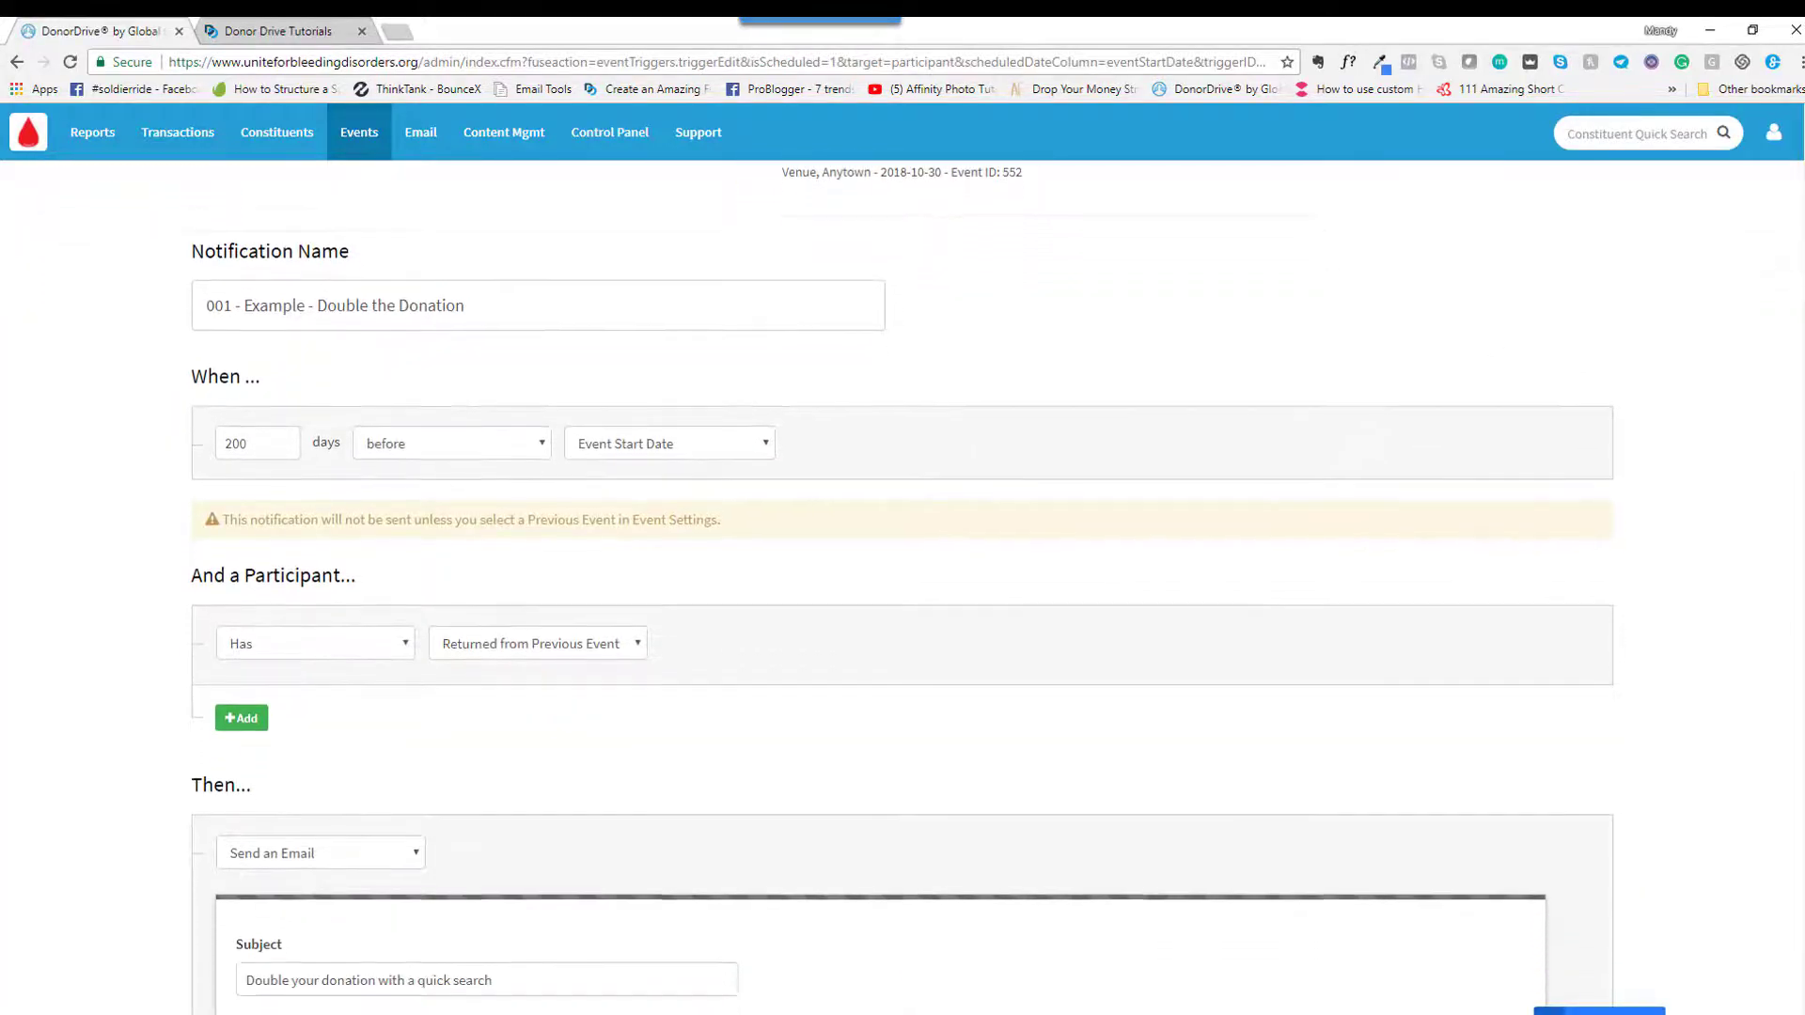
scroll(902, 564, "down", 4)
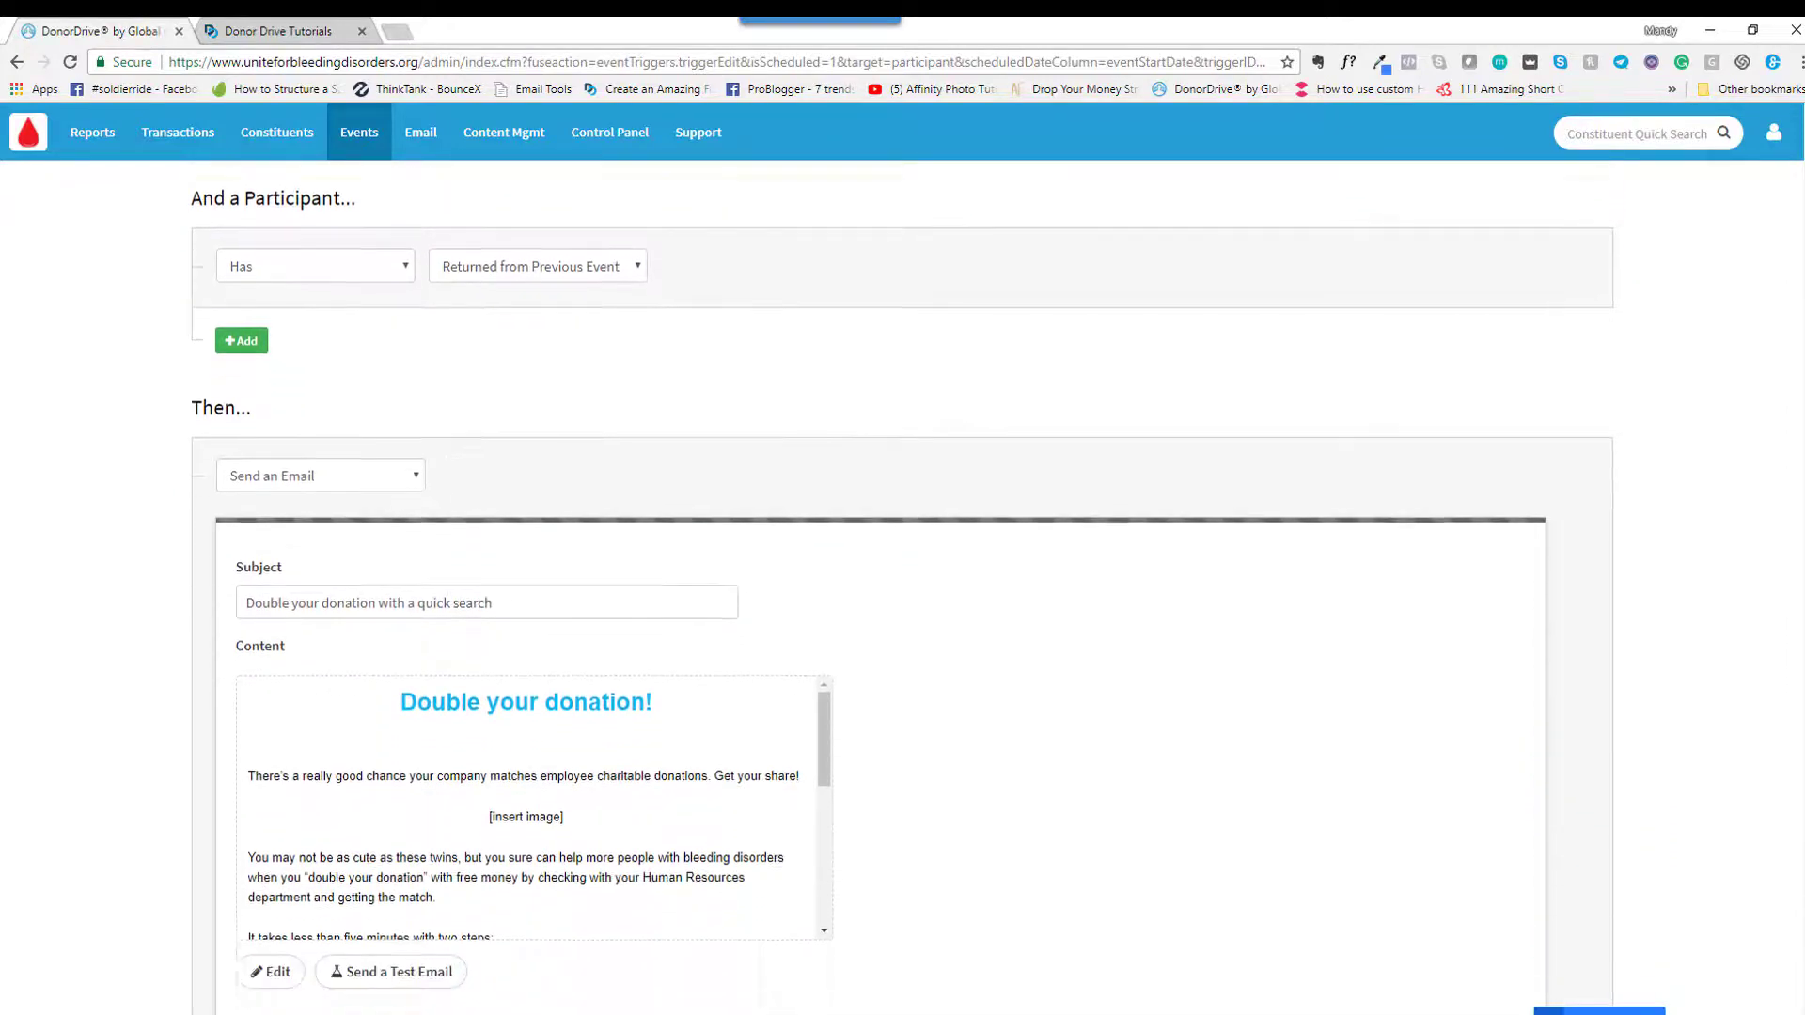
scroll(1793, 700, "down", 3)
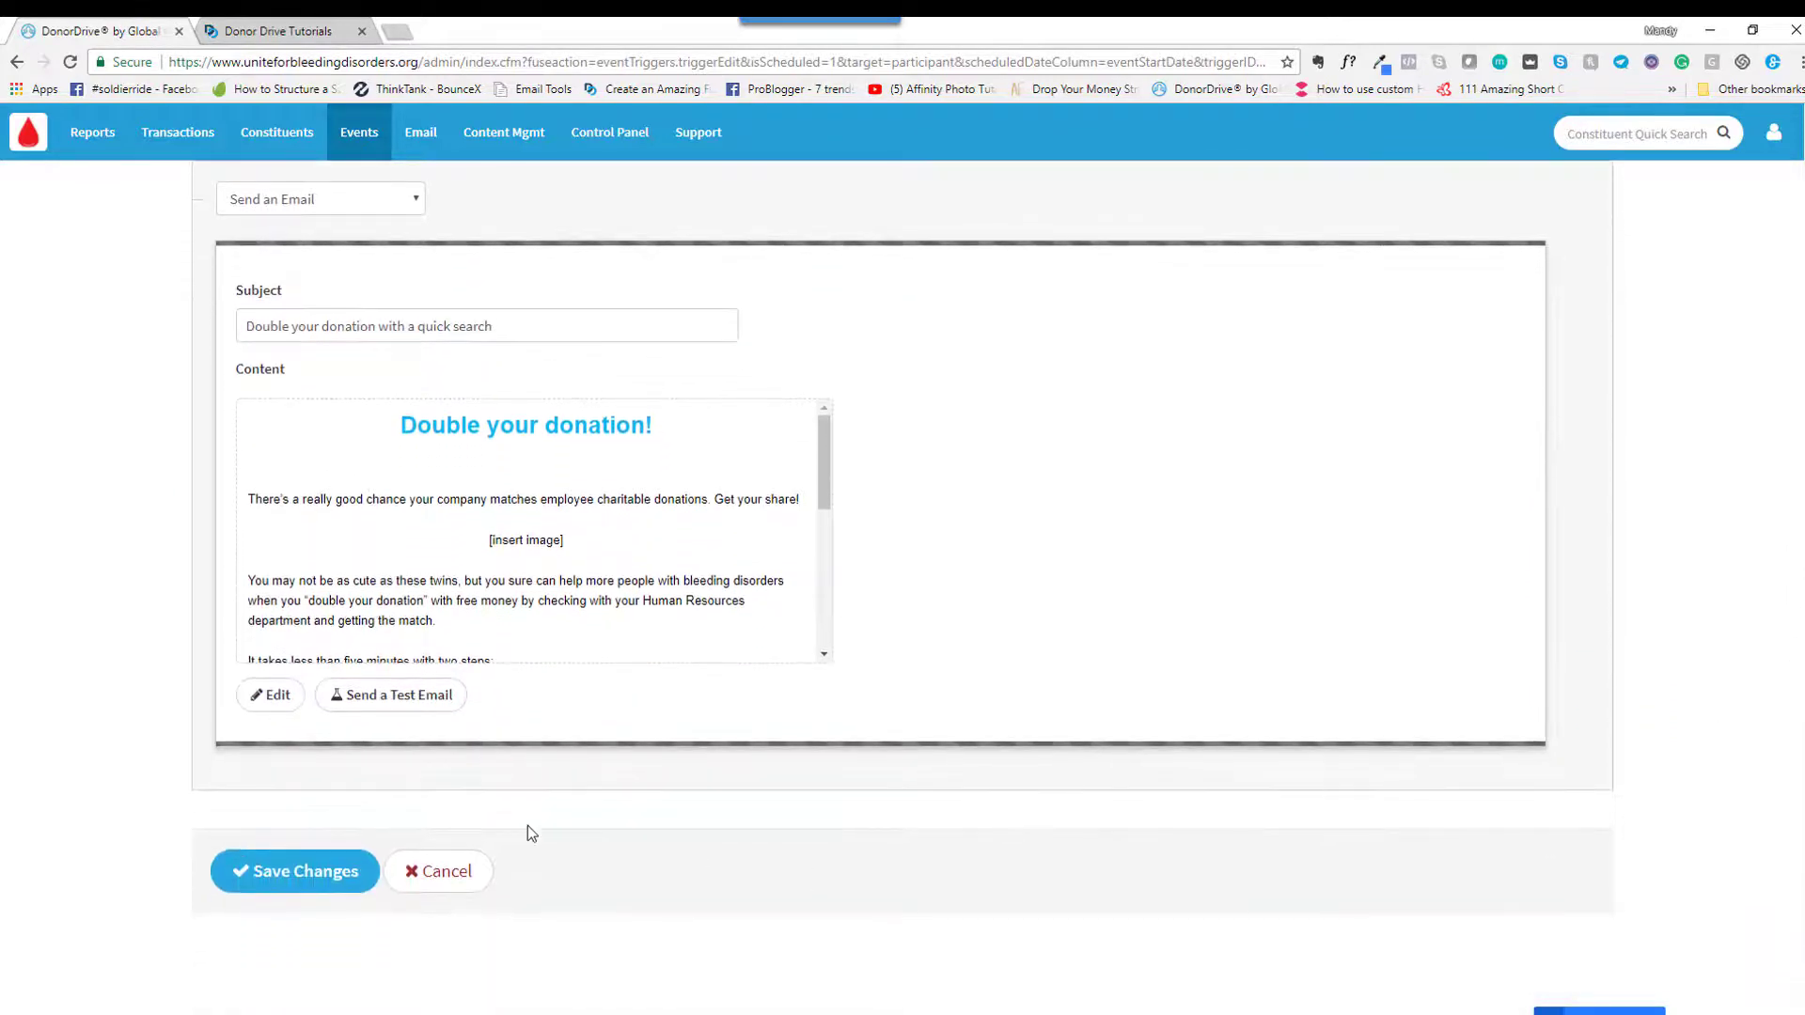
left_click(269, 695)
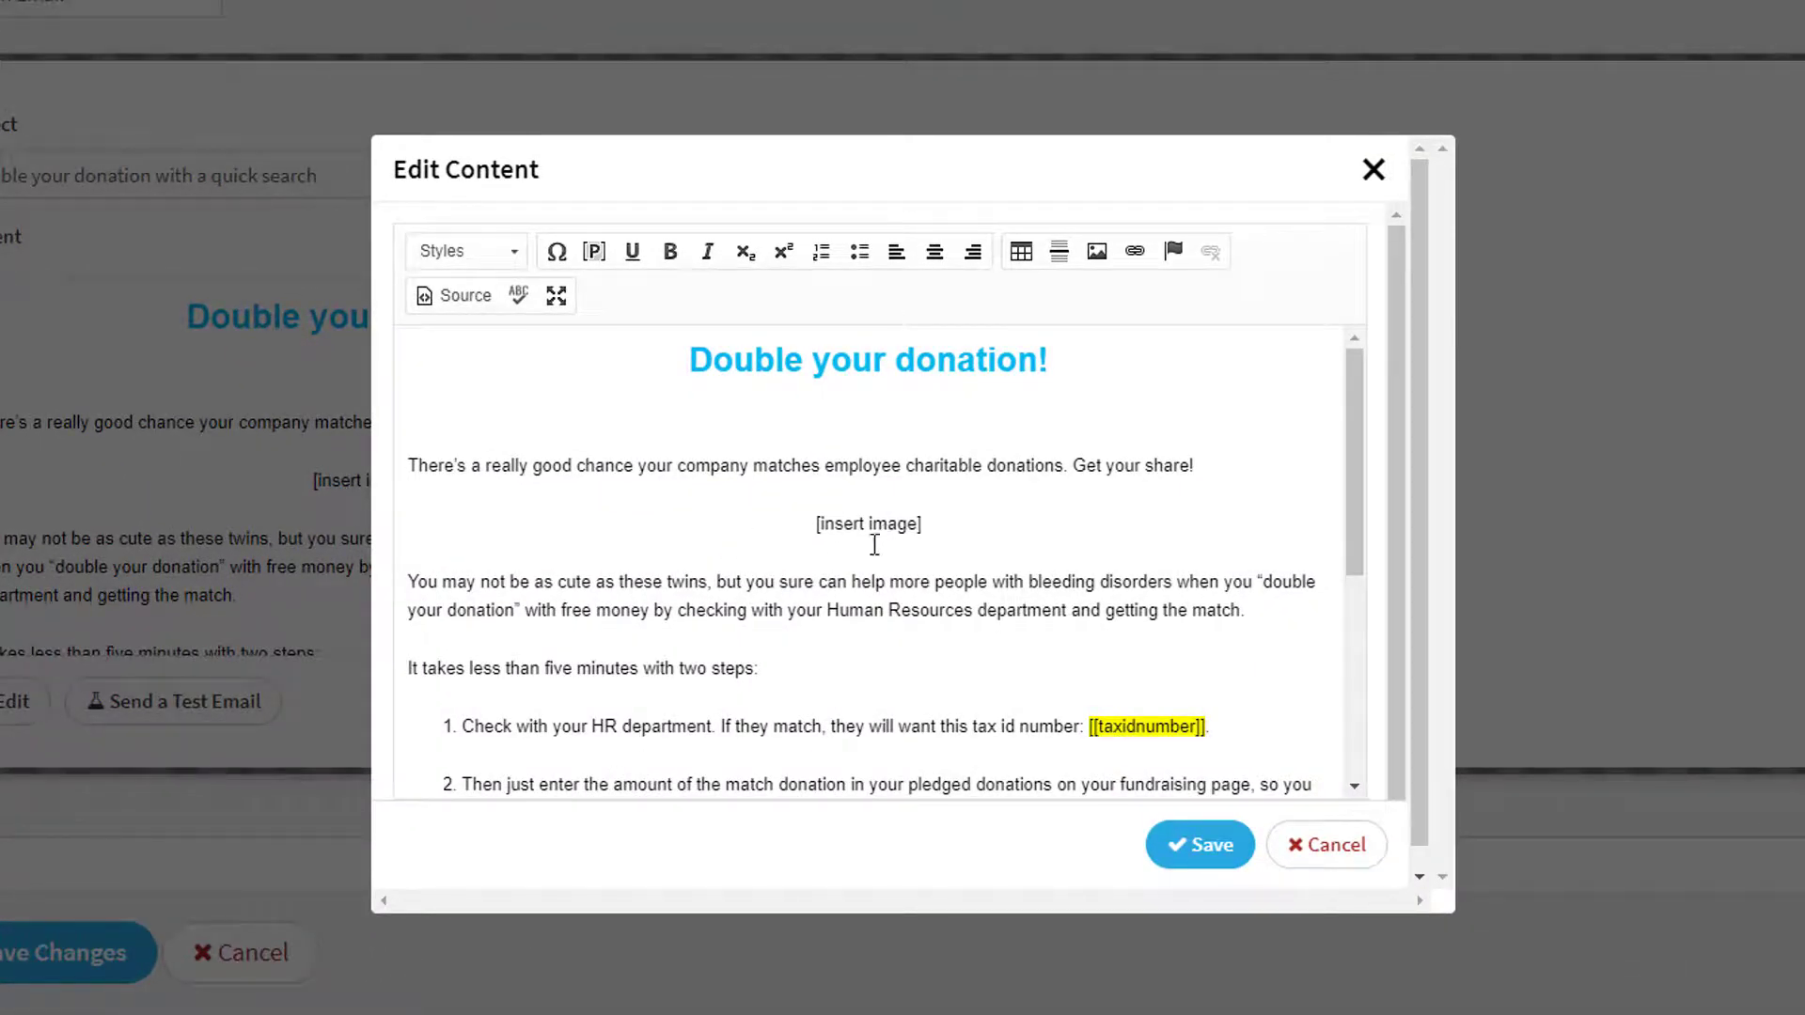
Remove the [insert image] placeholder from the email and choose Double the donation.jpg from the 001 Sample folder as the image in its place
left_click_drag(925, 524, 807, 523)
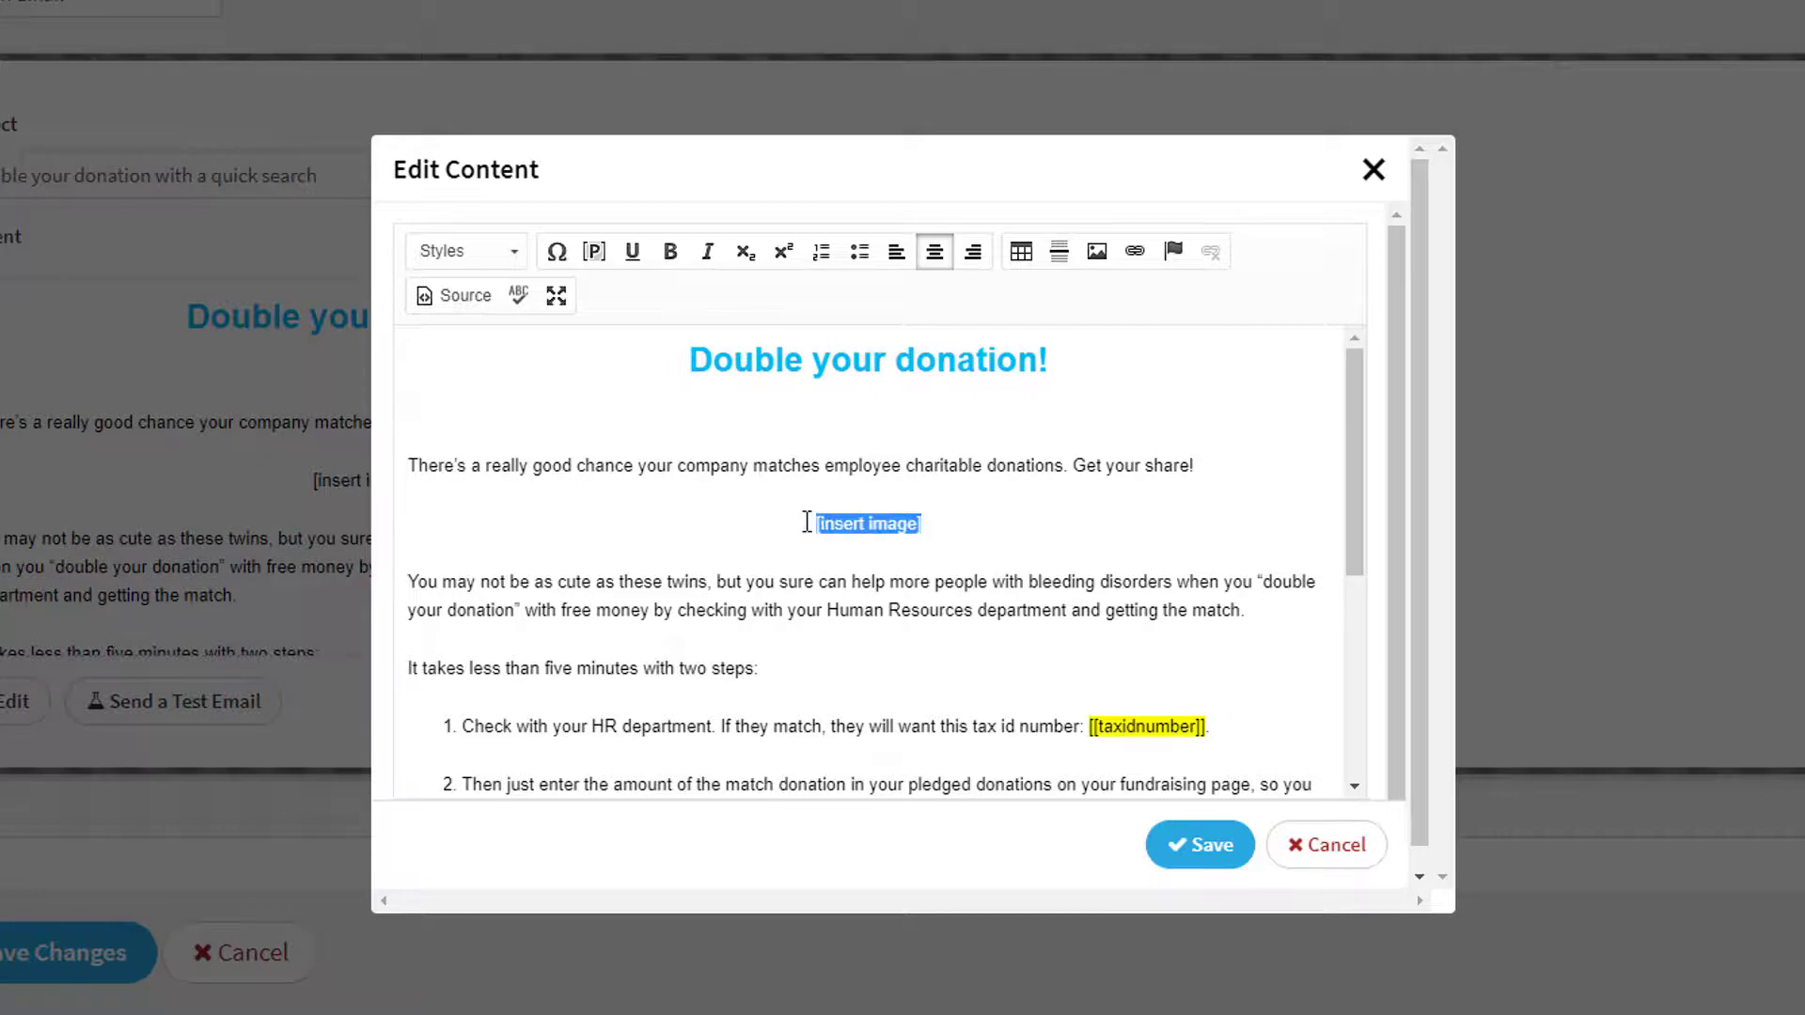
key("Delete")
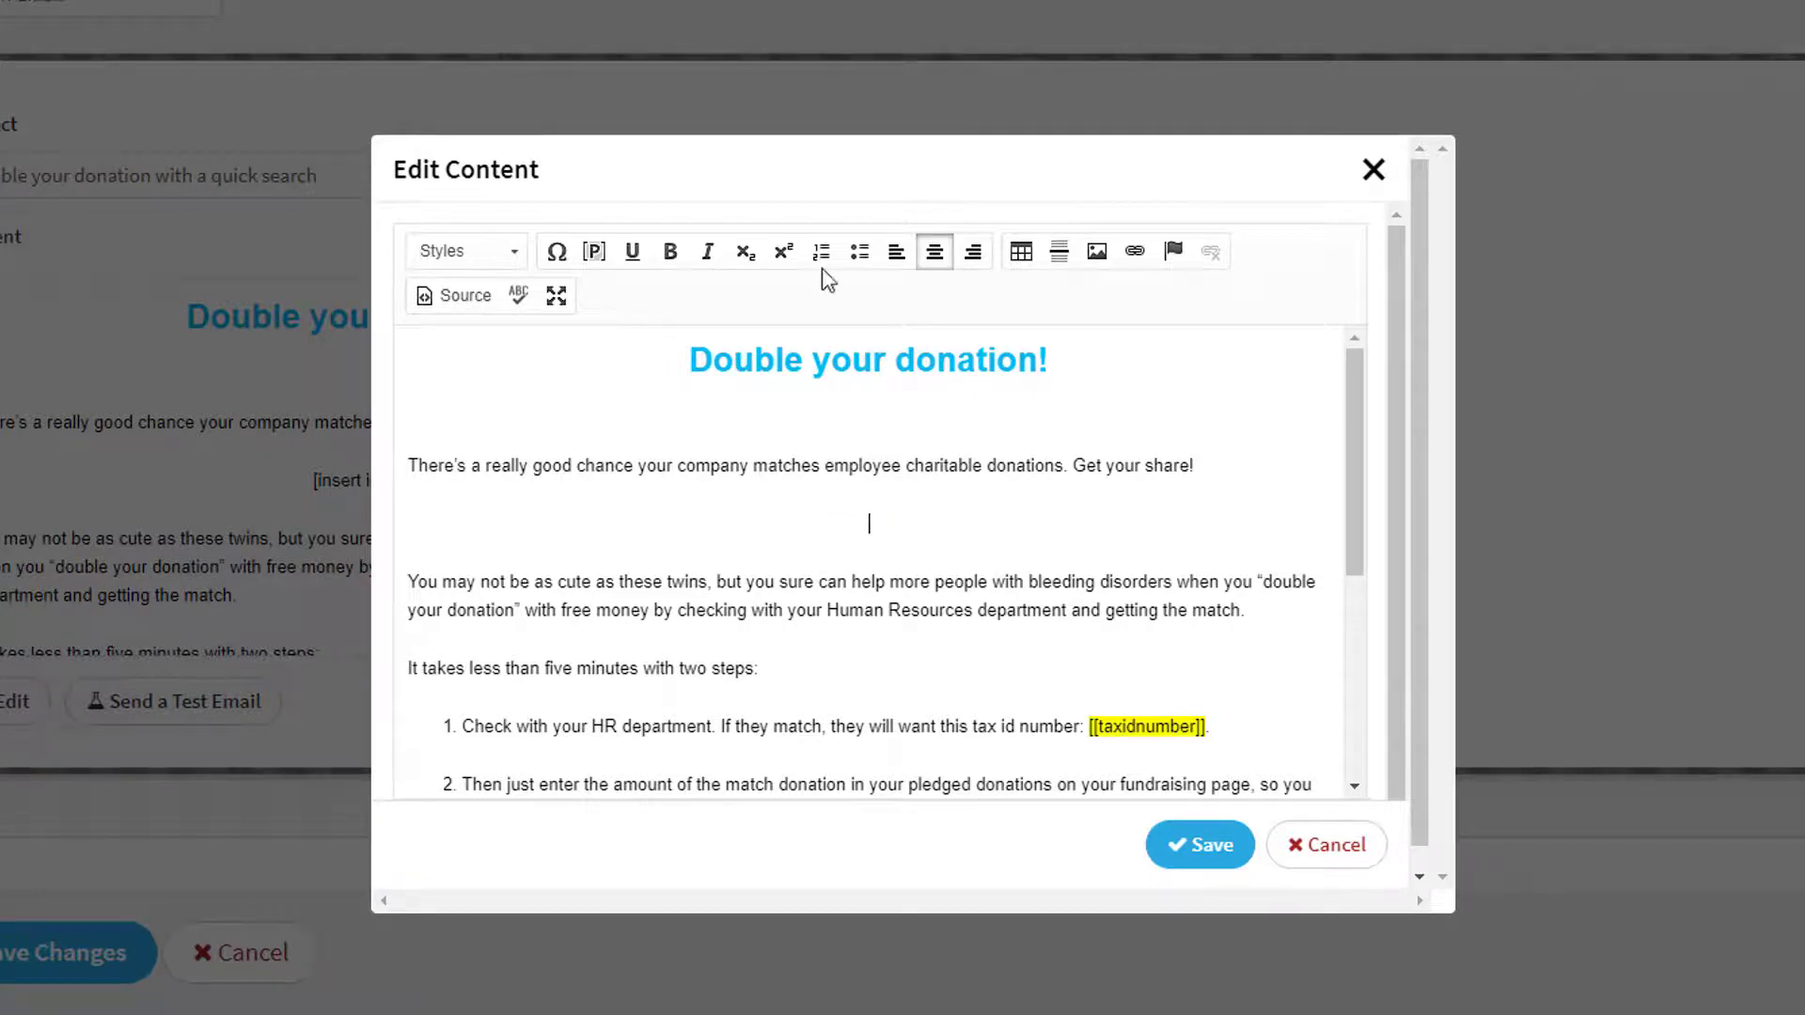
left_click(1097, 252)
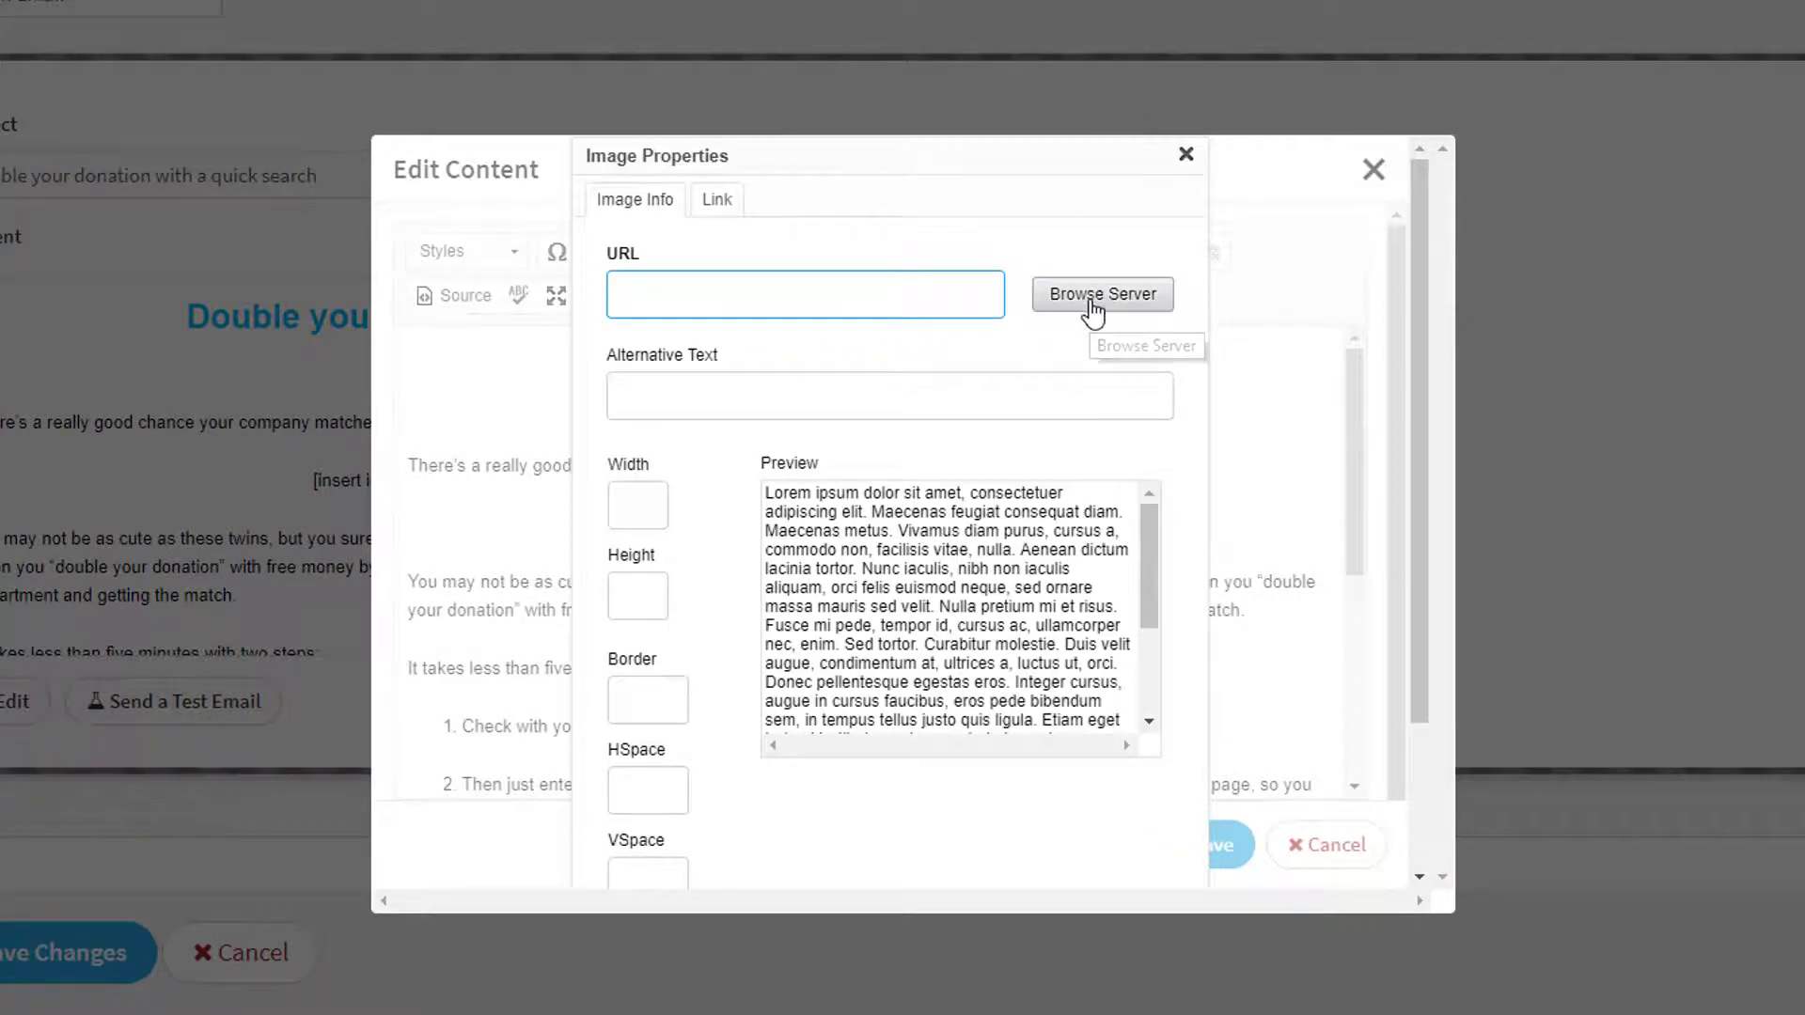
left_click(1093, 297)
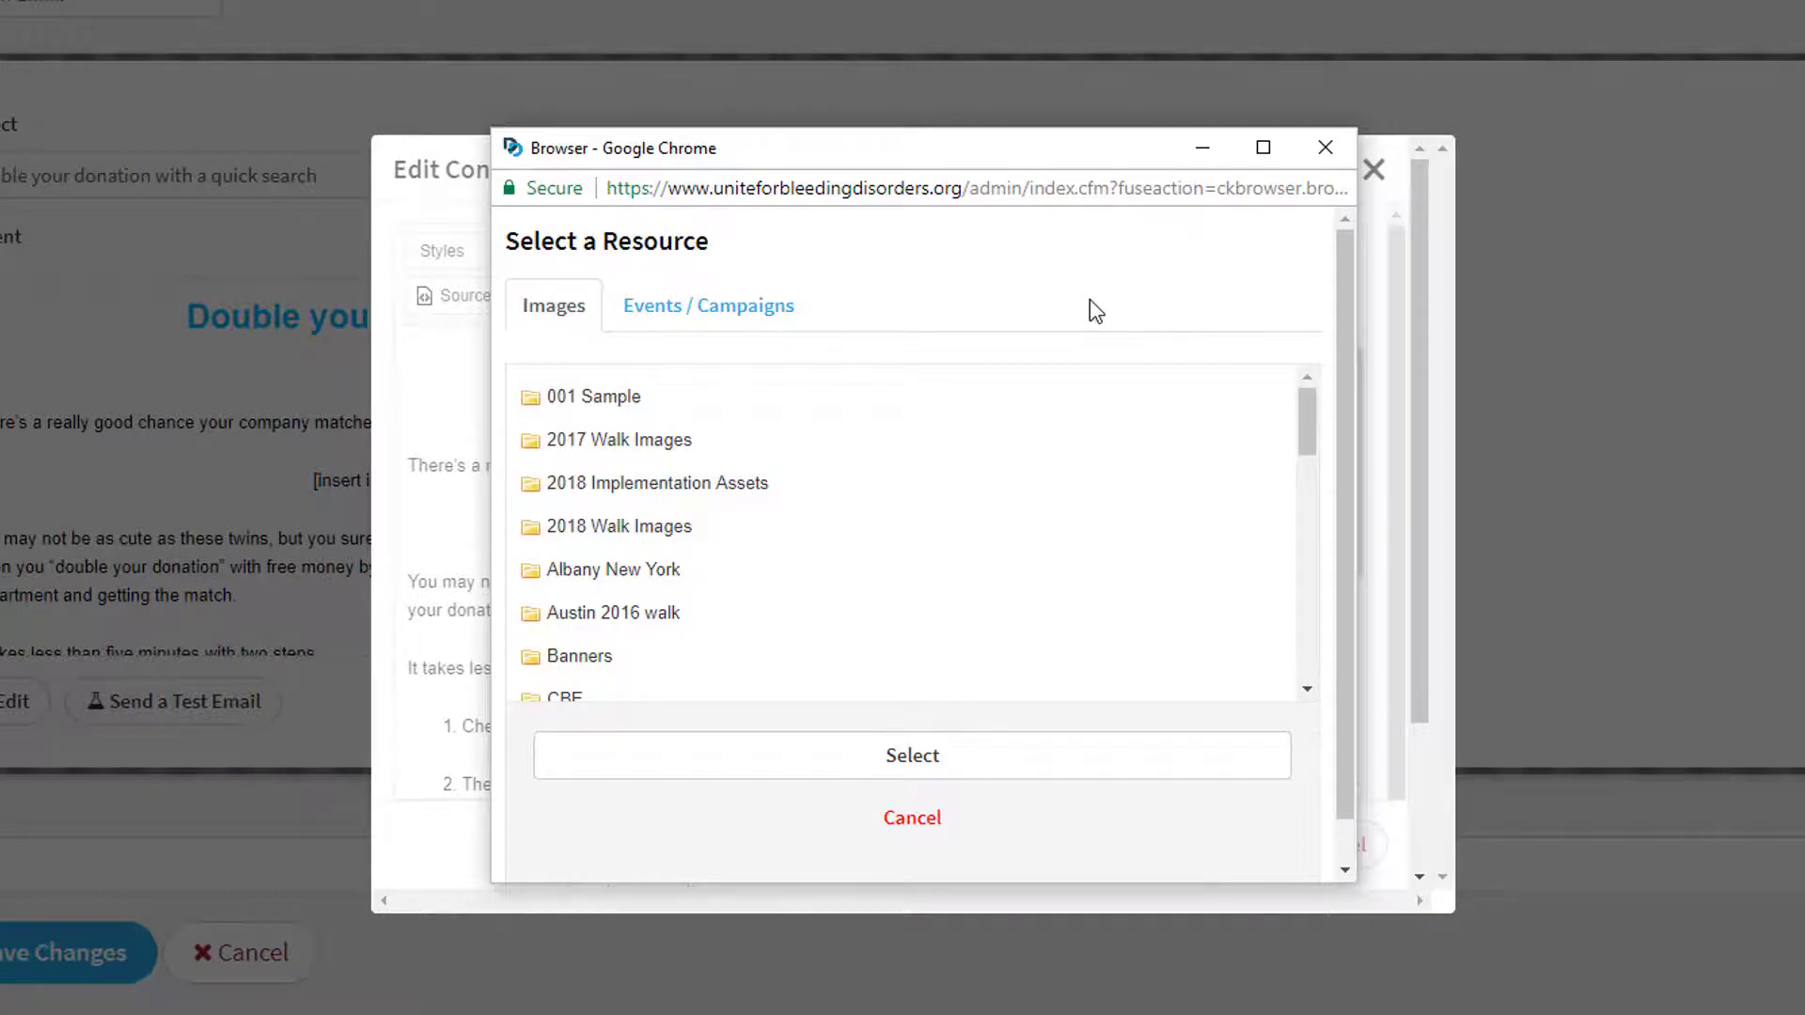
left_click(608, 410)
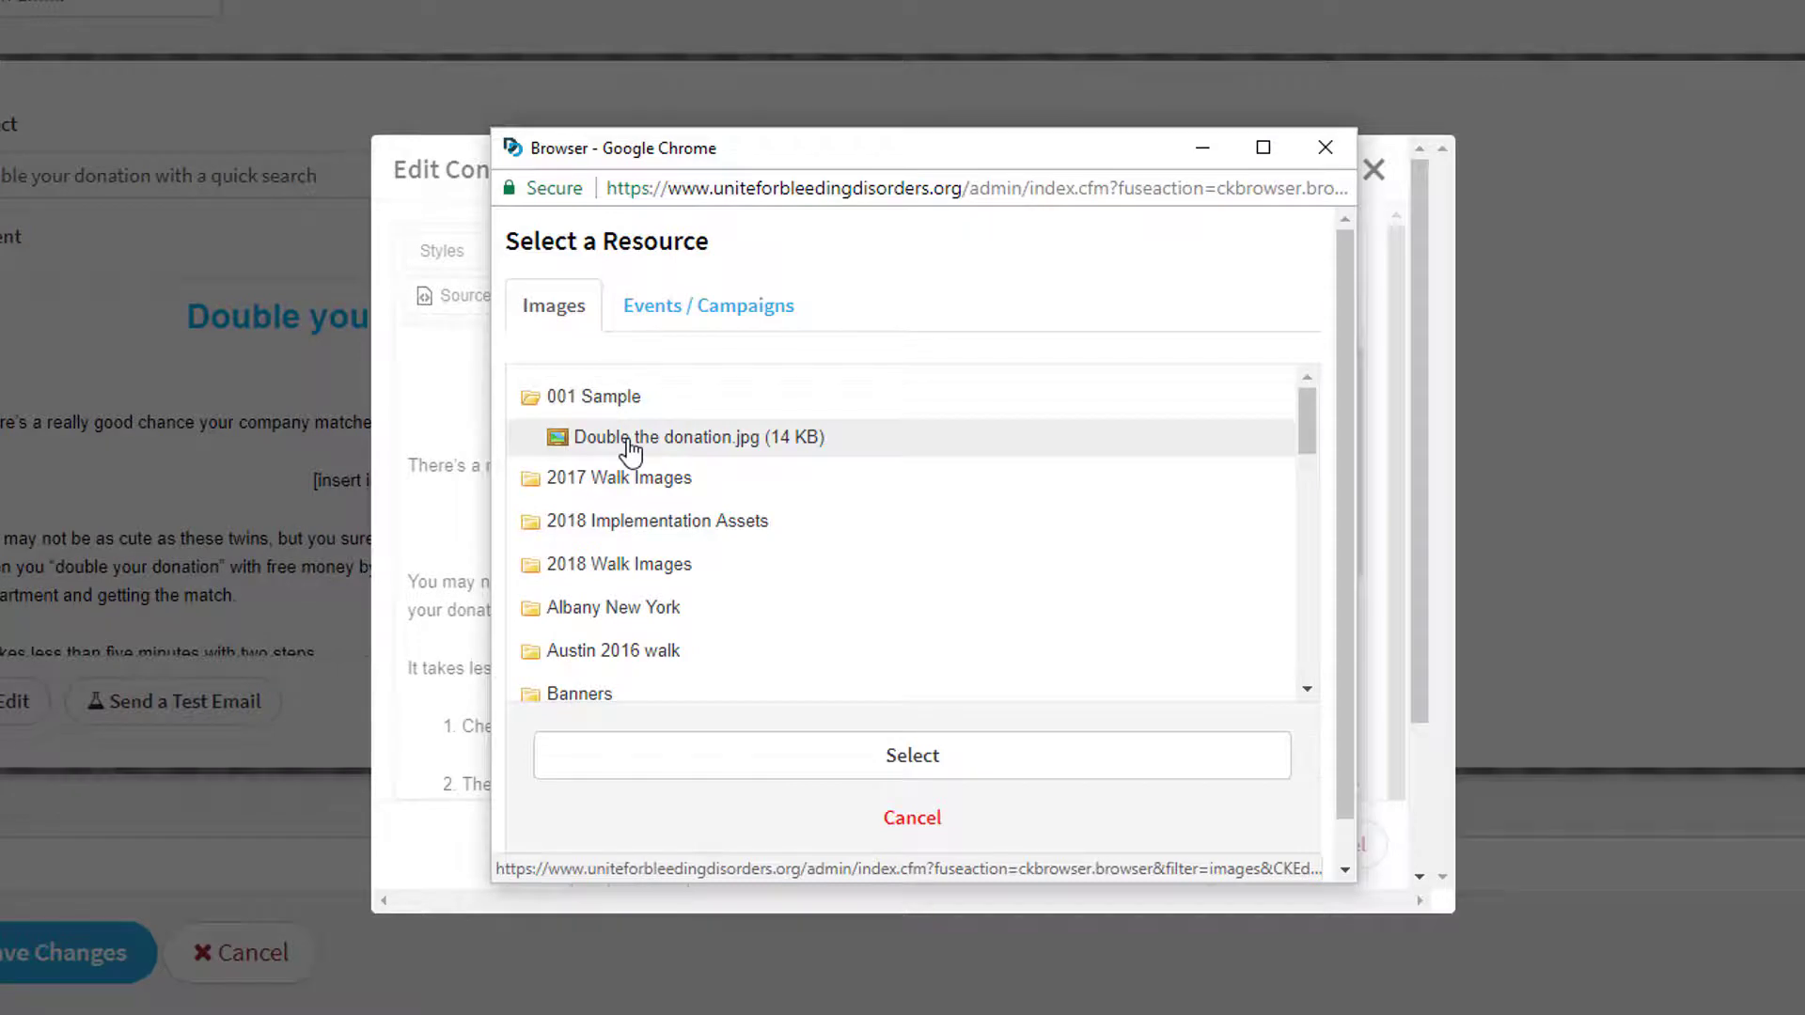
left_click(627, 440)
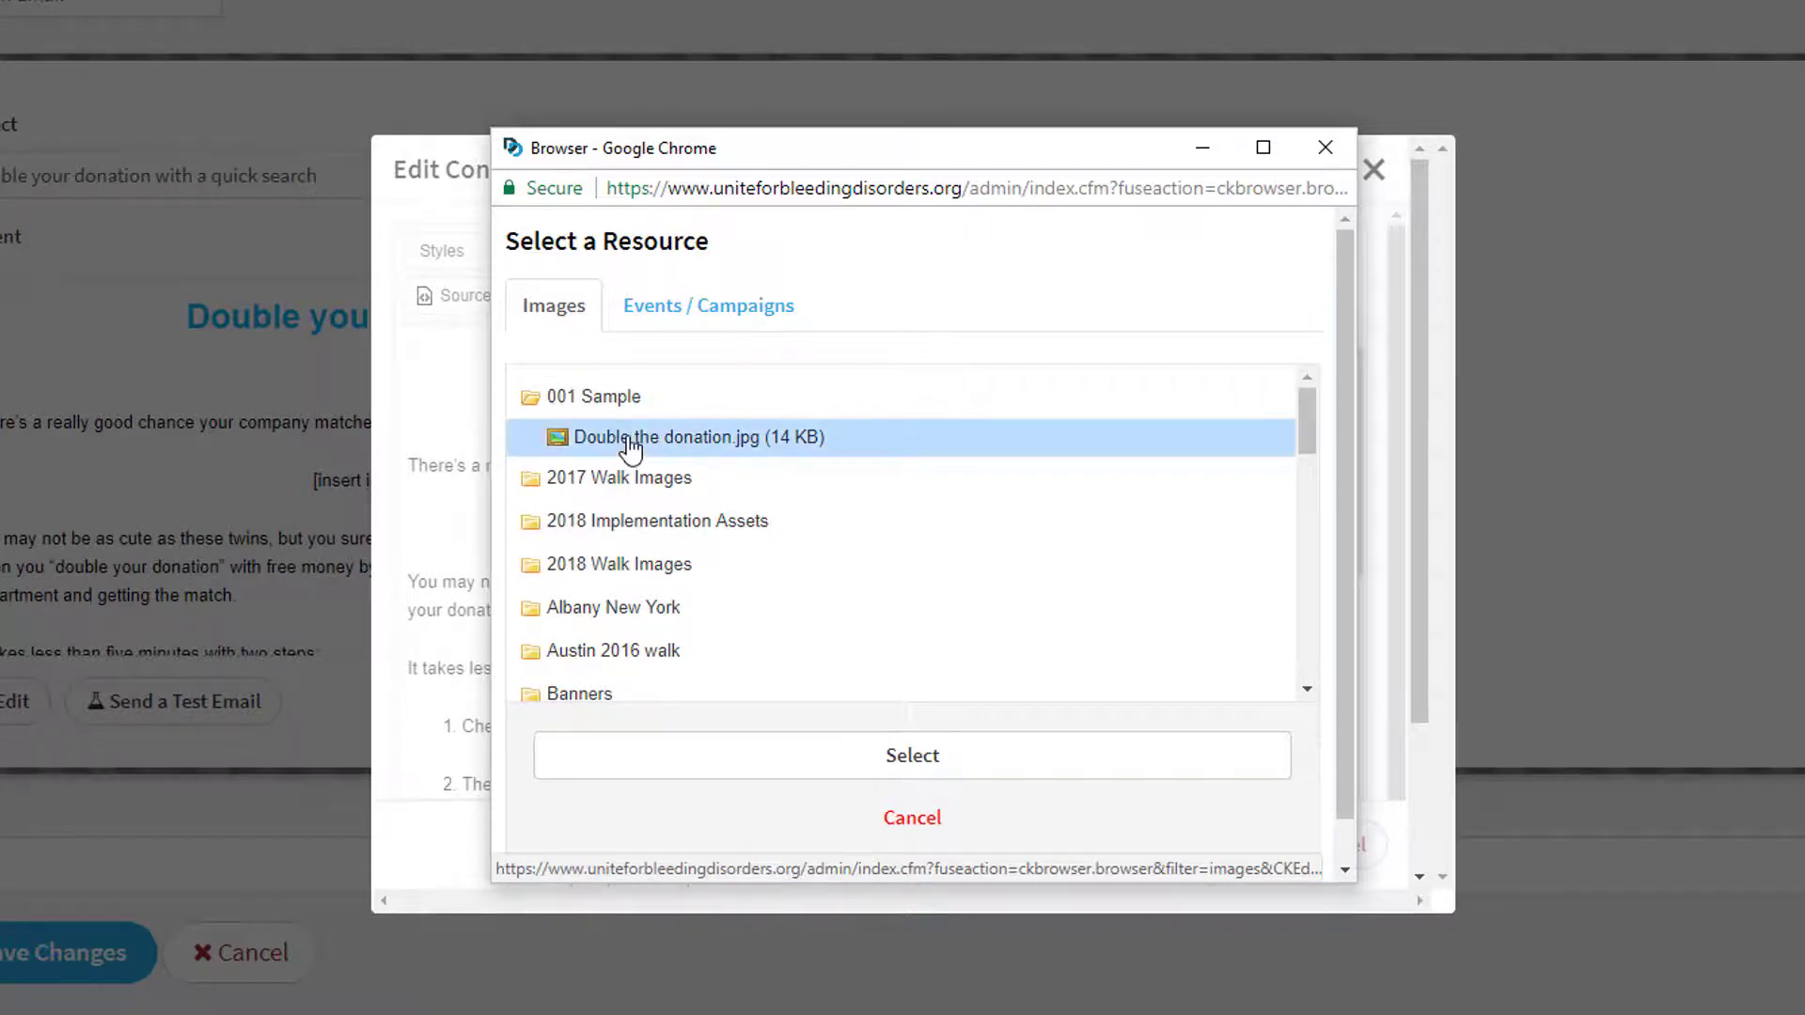
left_click(912, 758)
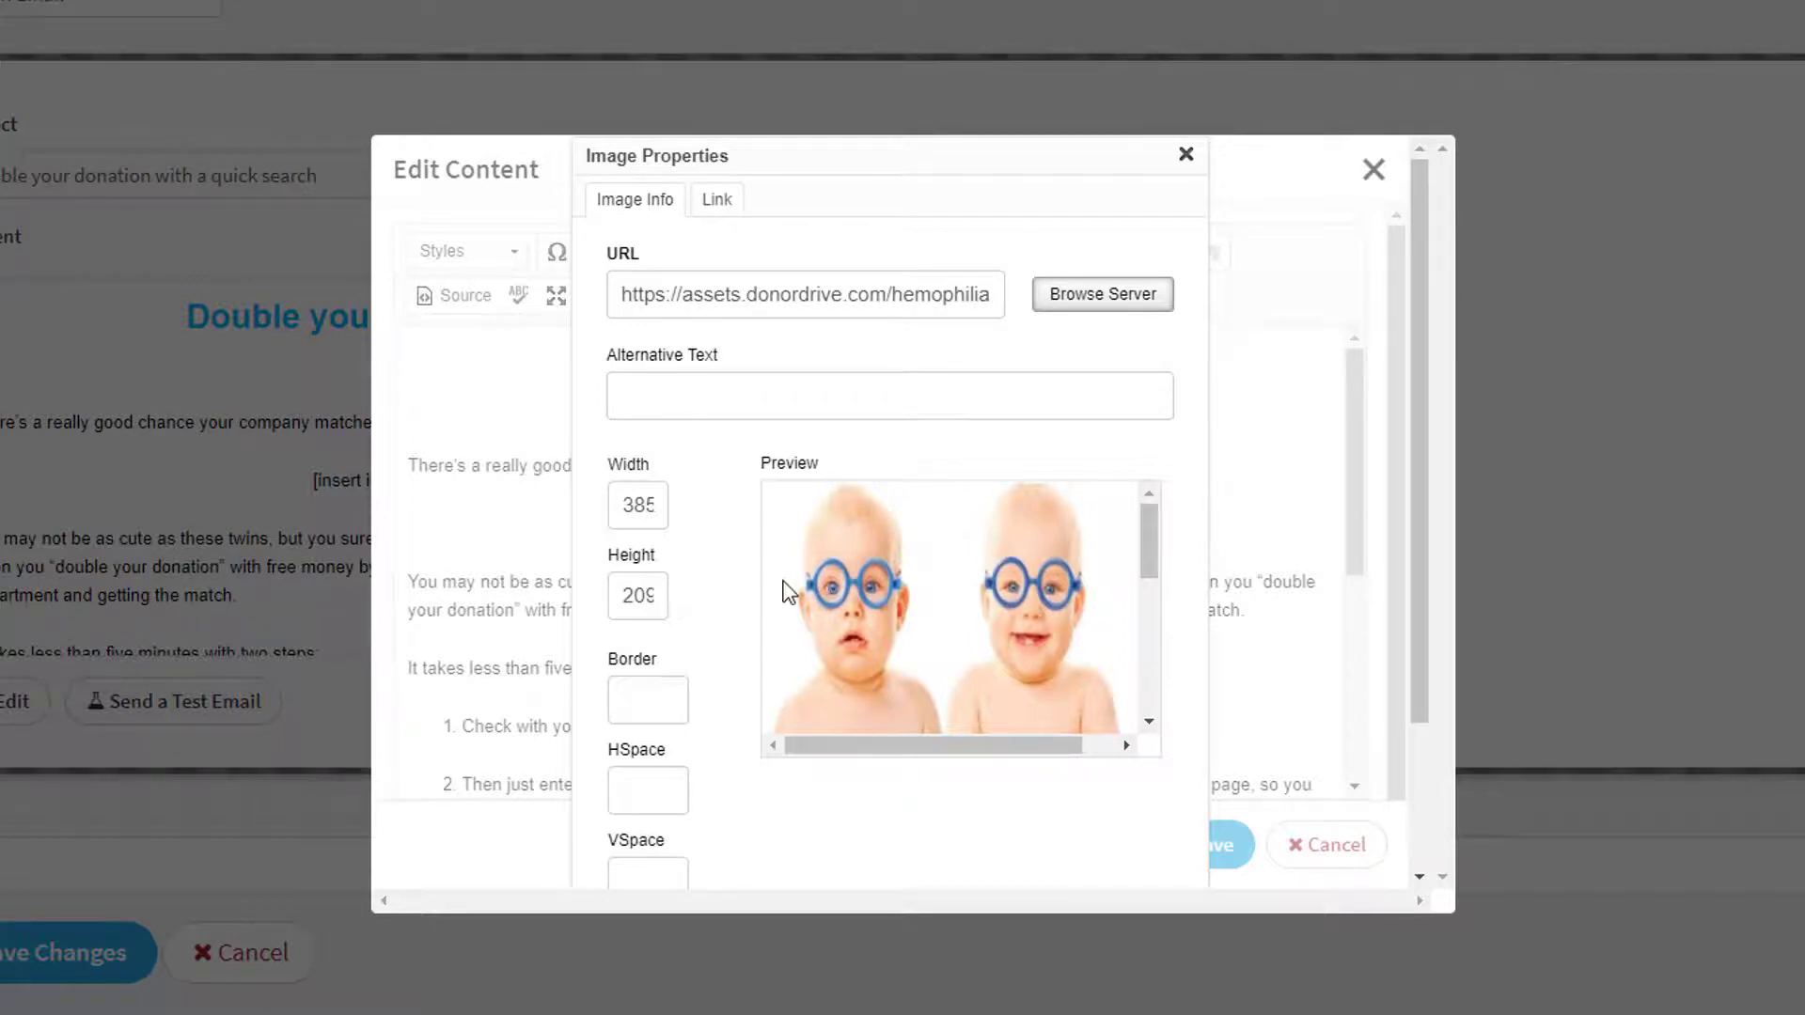
Set the image's alternative text to "Double the donation with a quick search. Enable images to enjoy this email."
double_click(633, 505)
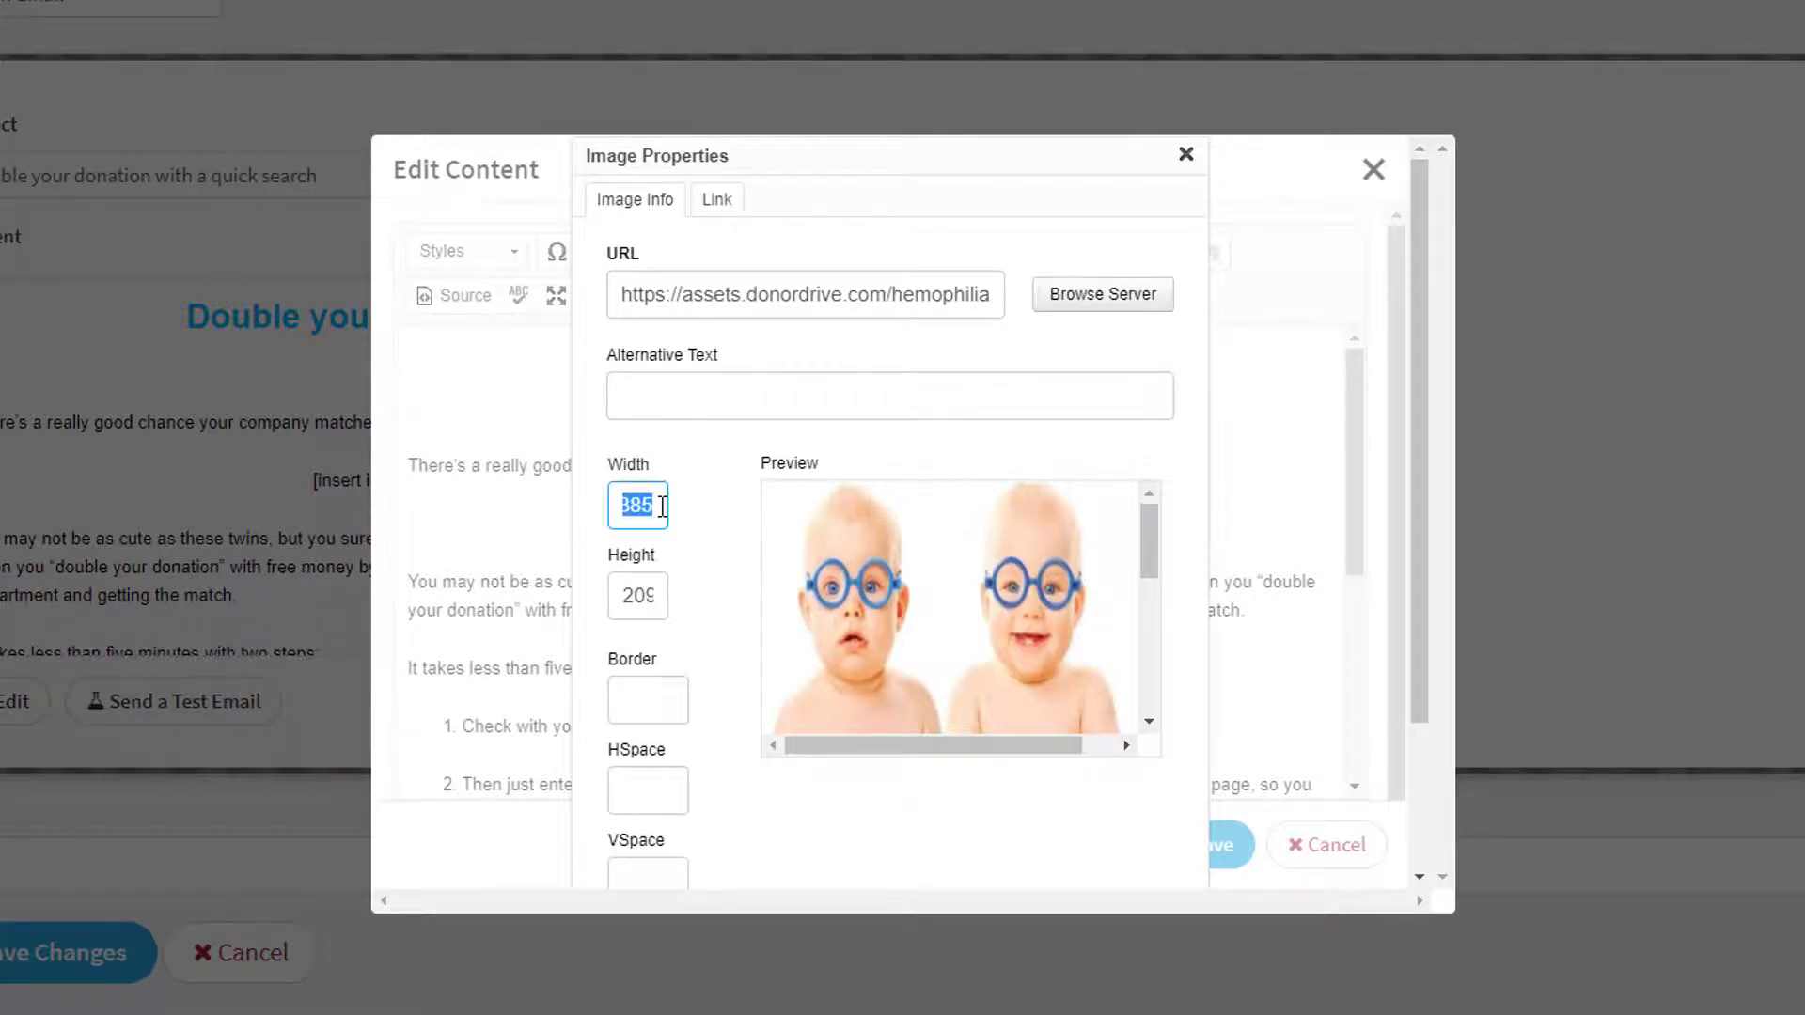
double_click(620, 597)
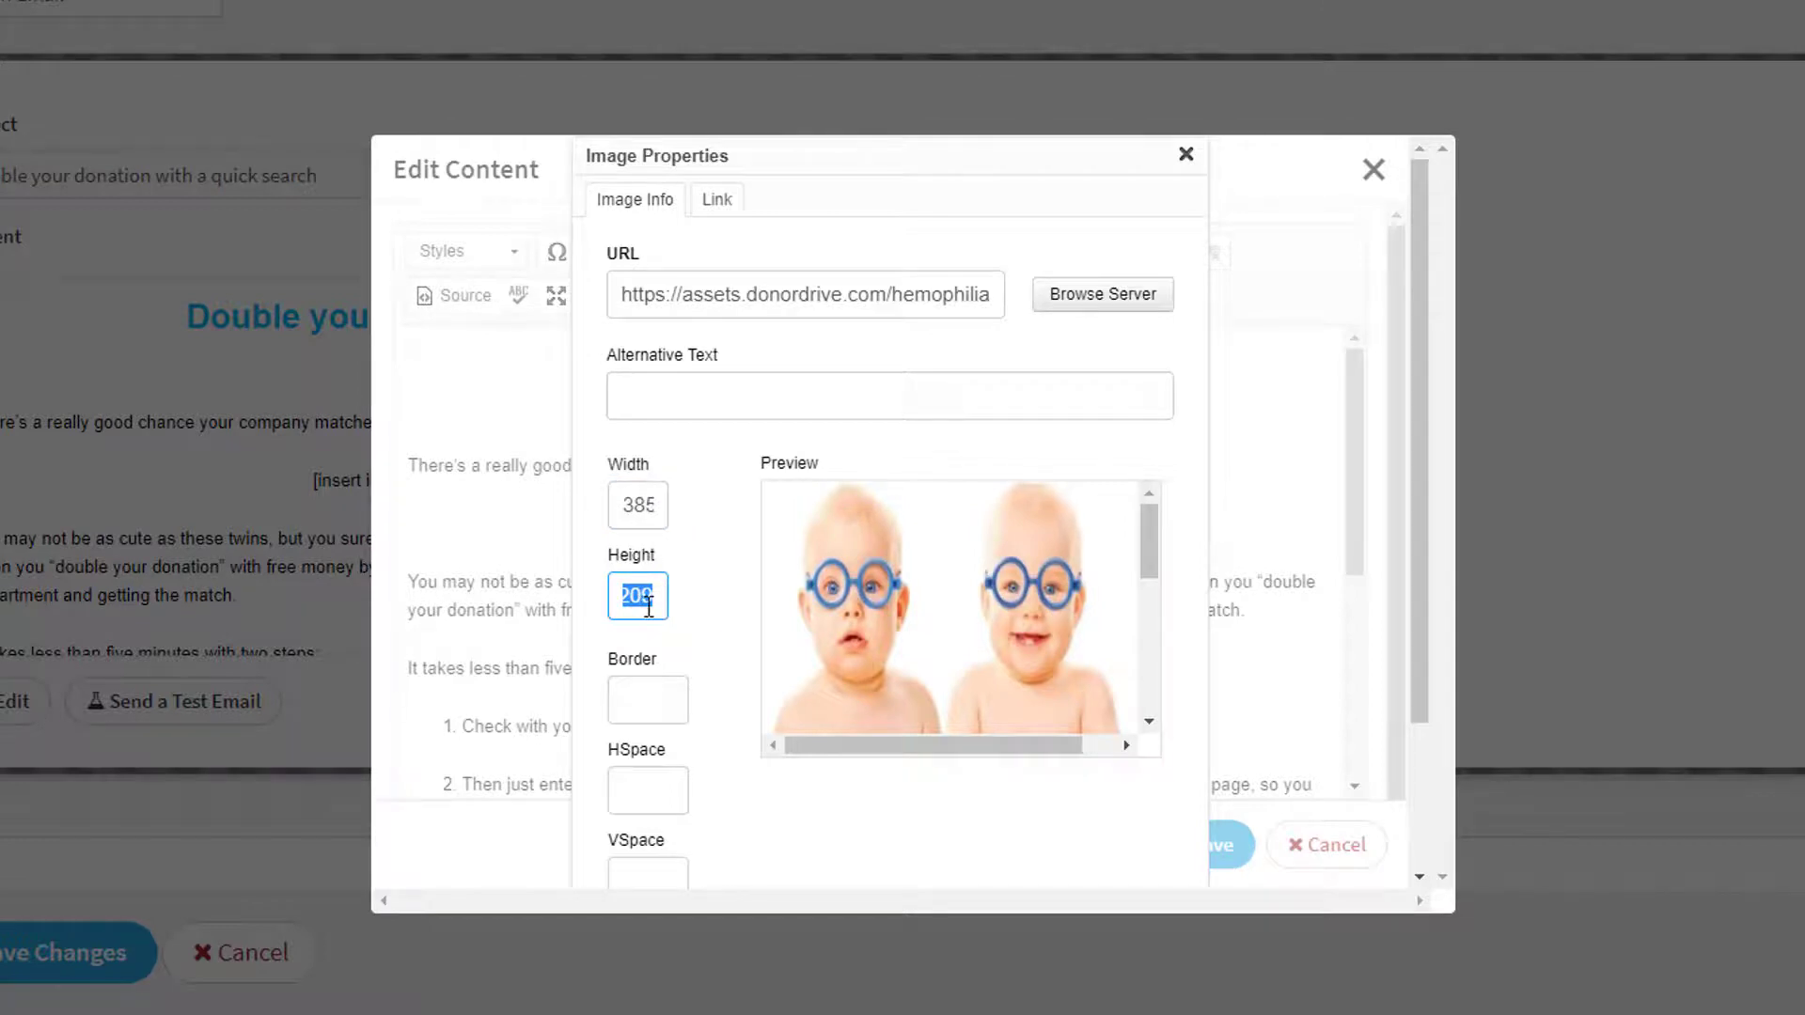
left_click(679, 391)
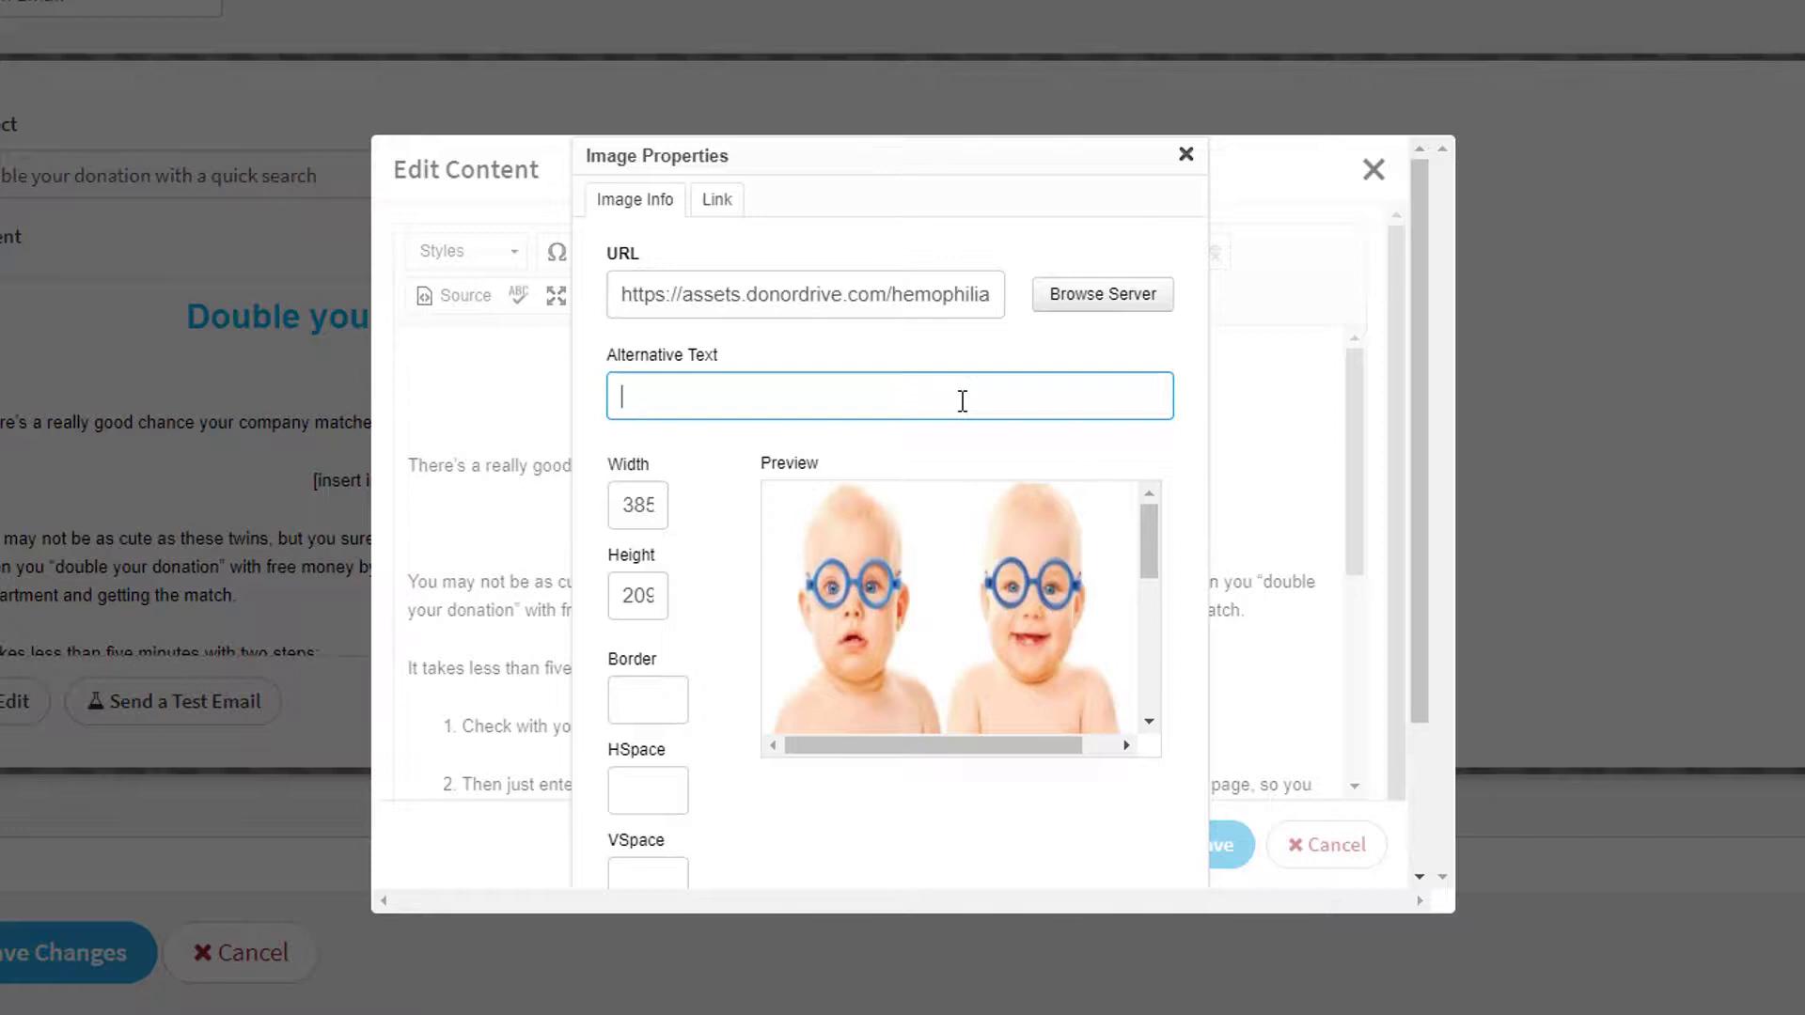
type("Double the ")
type("d")
key("BackSpace")
type("the donation")
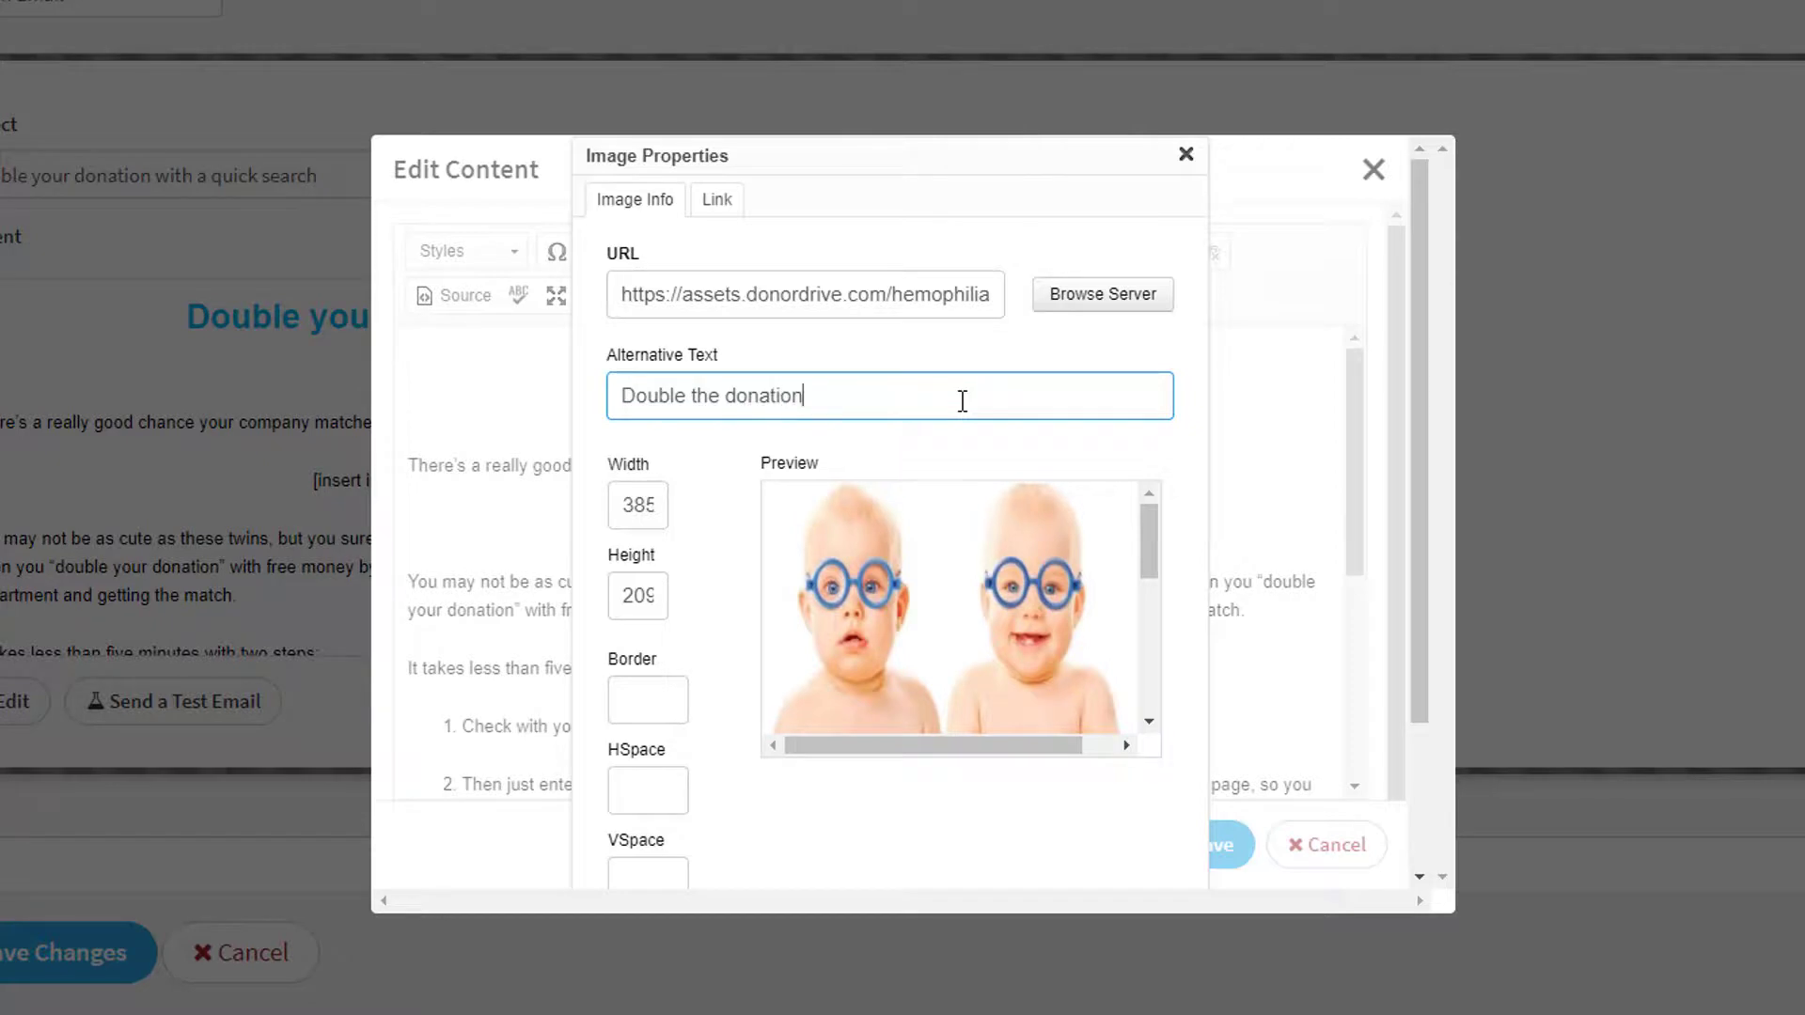
type(" with a quick search. En")
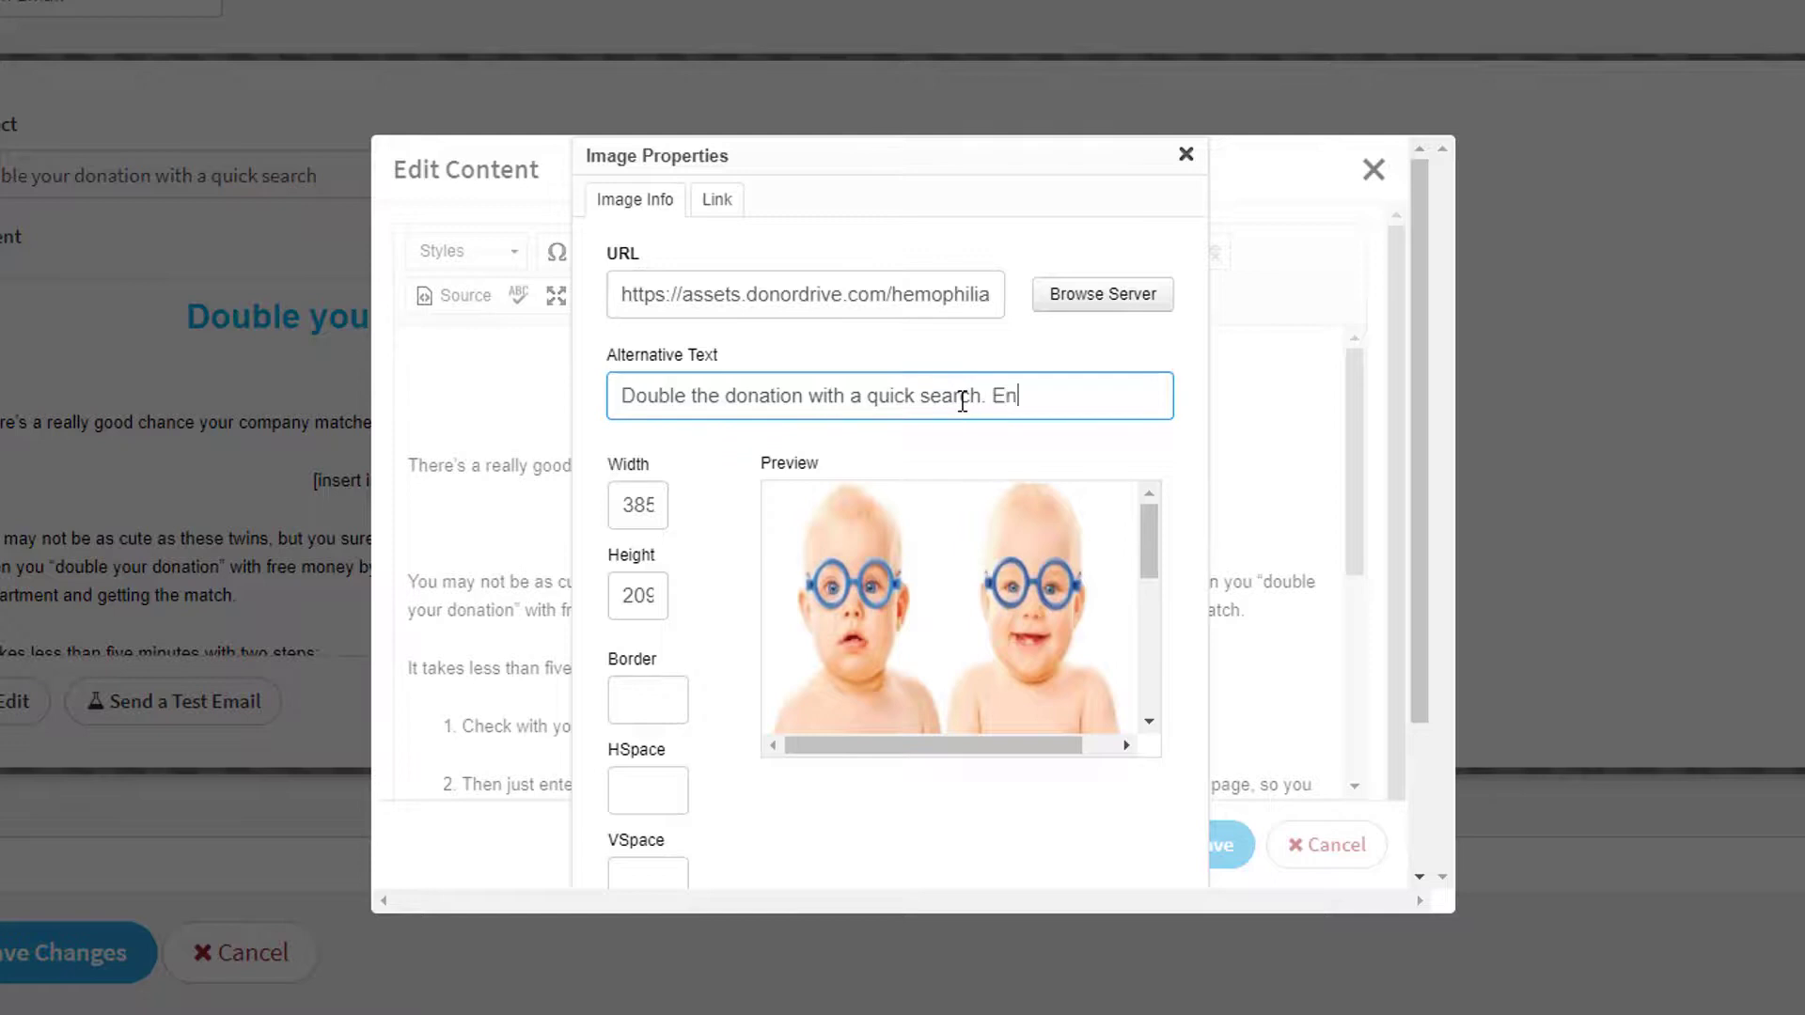
type("able images to enjoy this ")
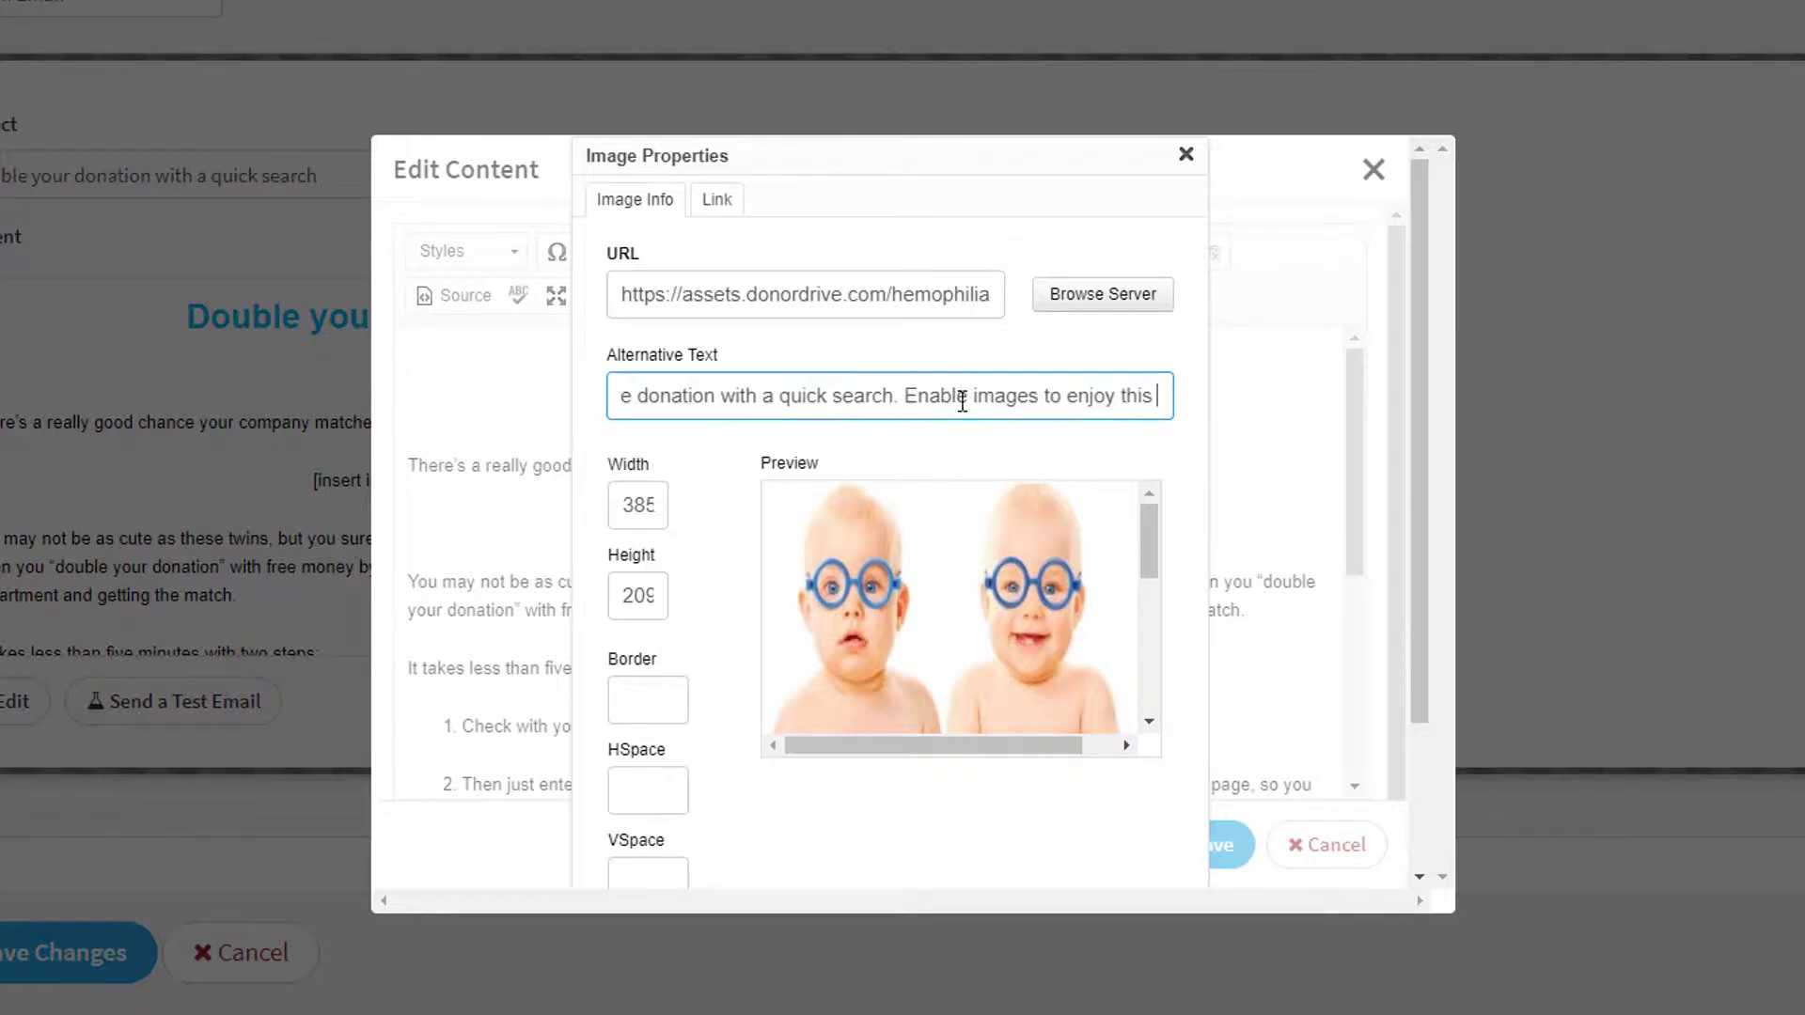
type("email")
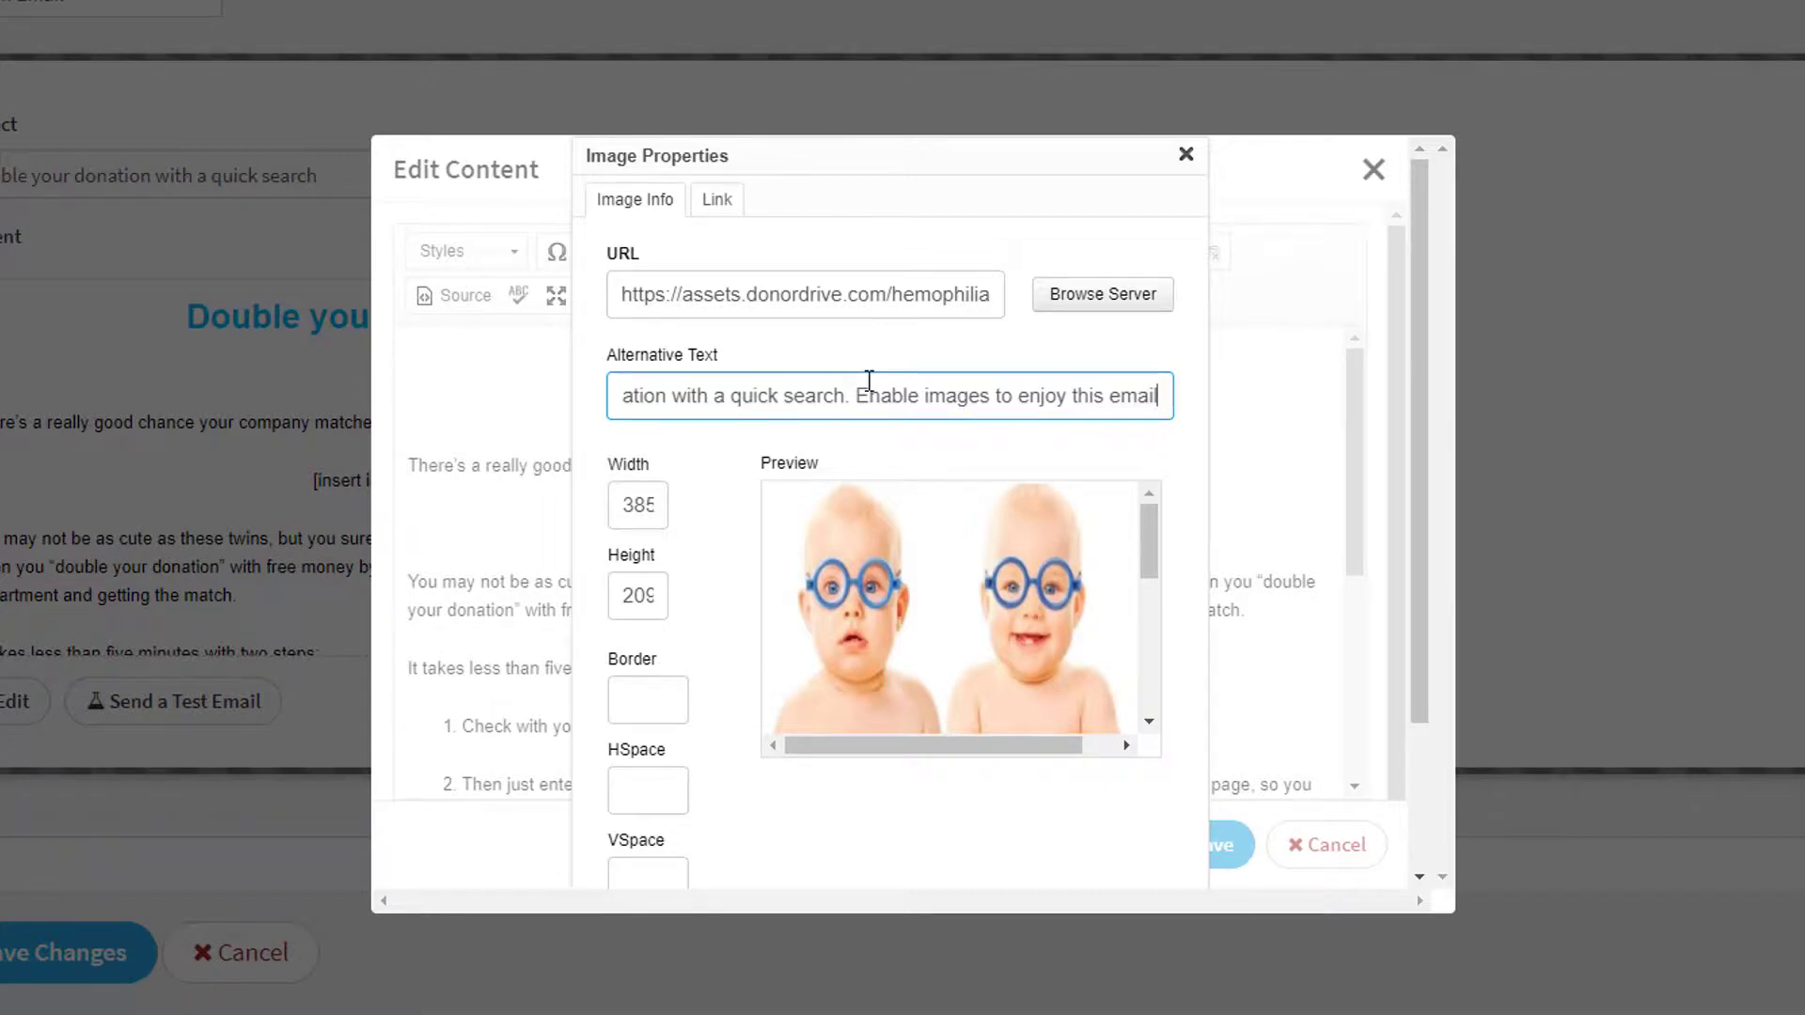
type(".")
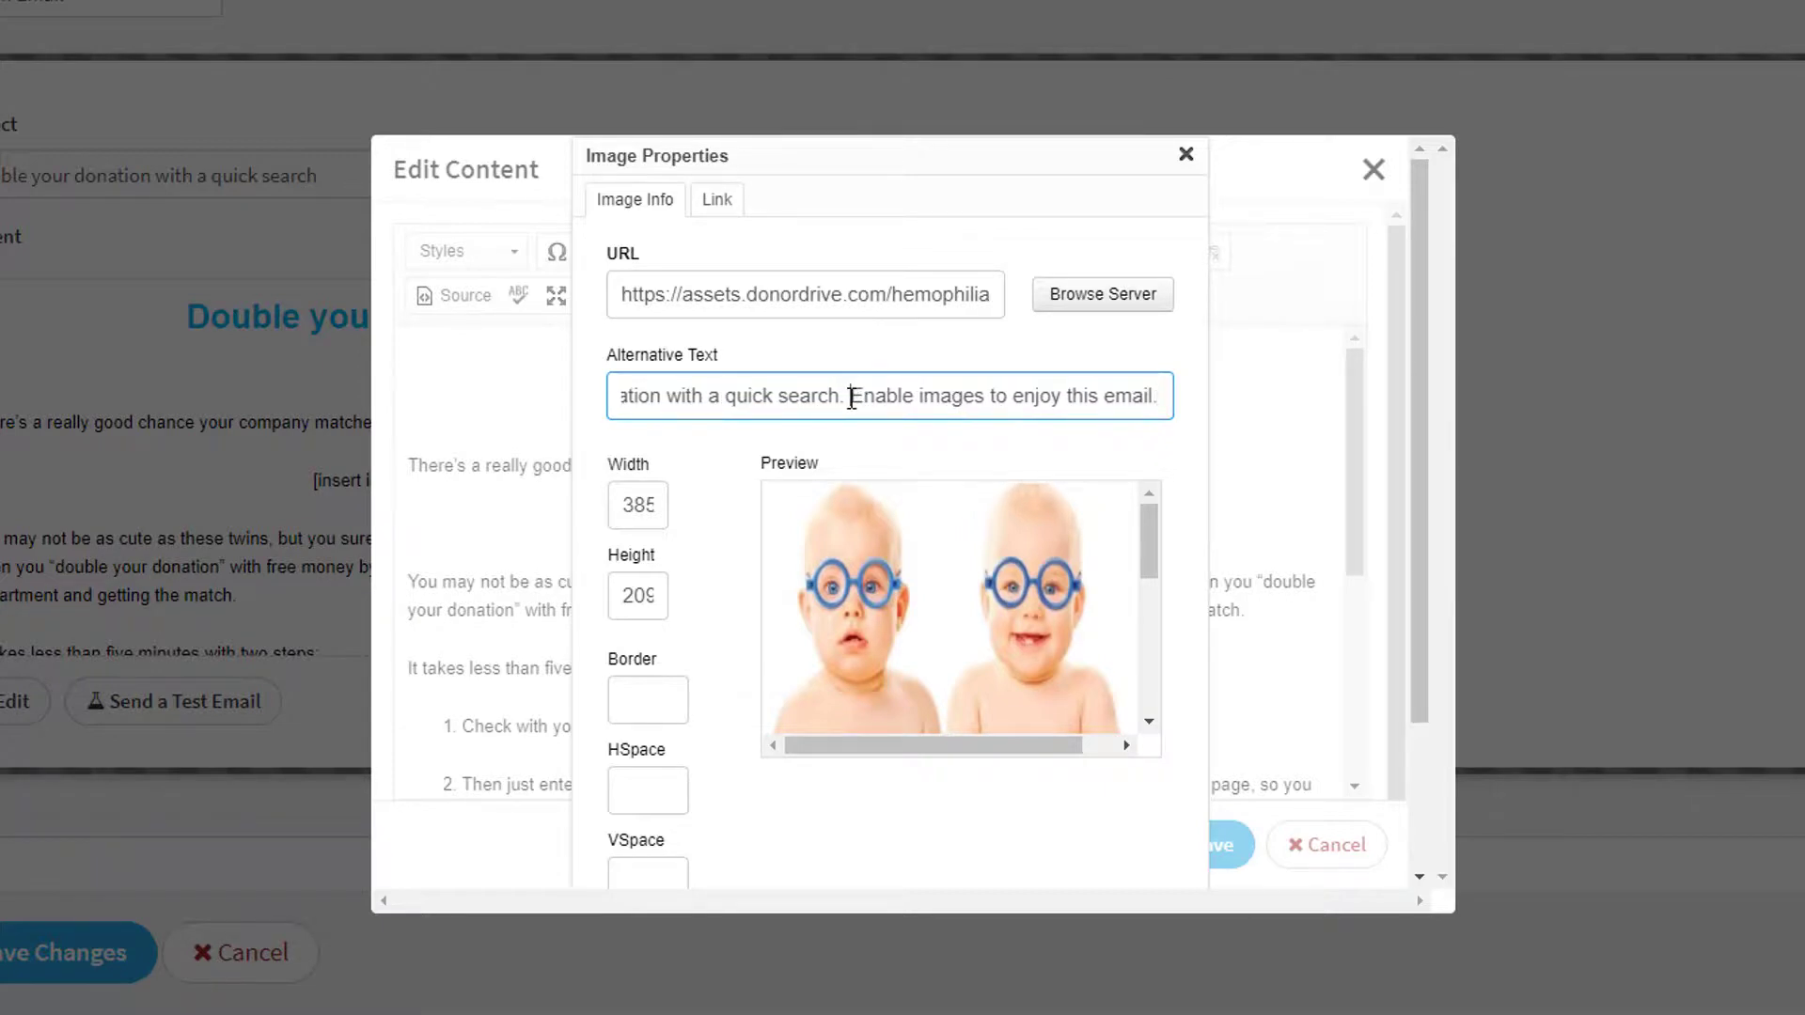
Delete the first sentence of the alternative text, keeping only "Enable images to enjoy this email."
left_click_drag(852, 397, 605, 411)
key("BackSpace")
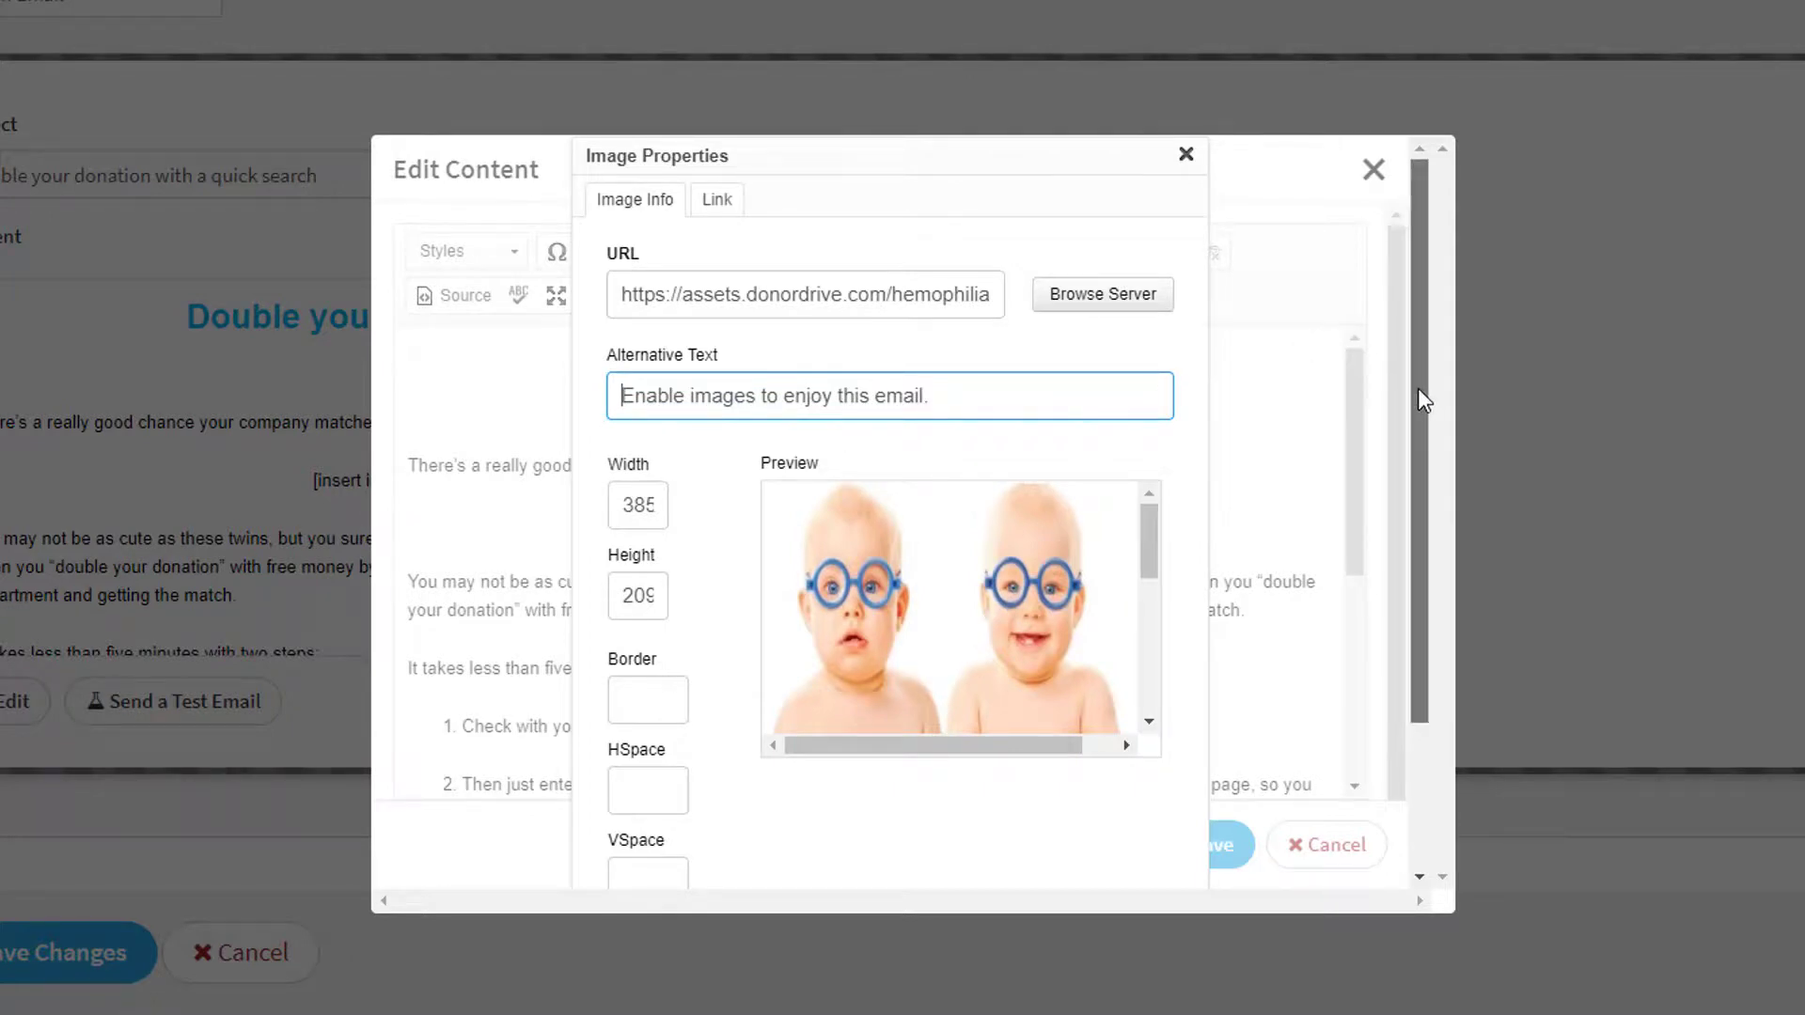
mouse_move(1420, 391)
left_mouse_down()
mouse_move(1448, 564)
mouse_move(1423, 386)
left_mouse_up()
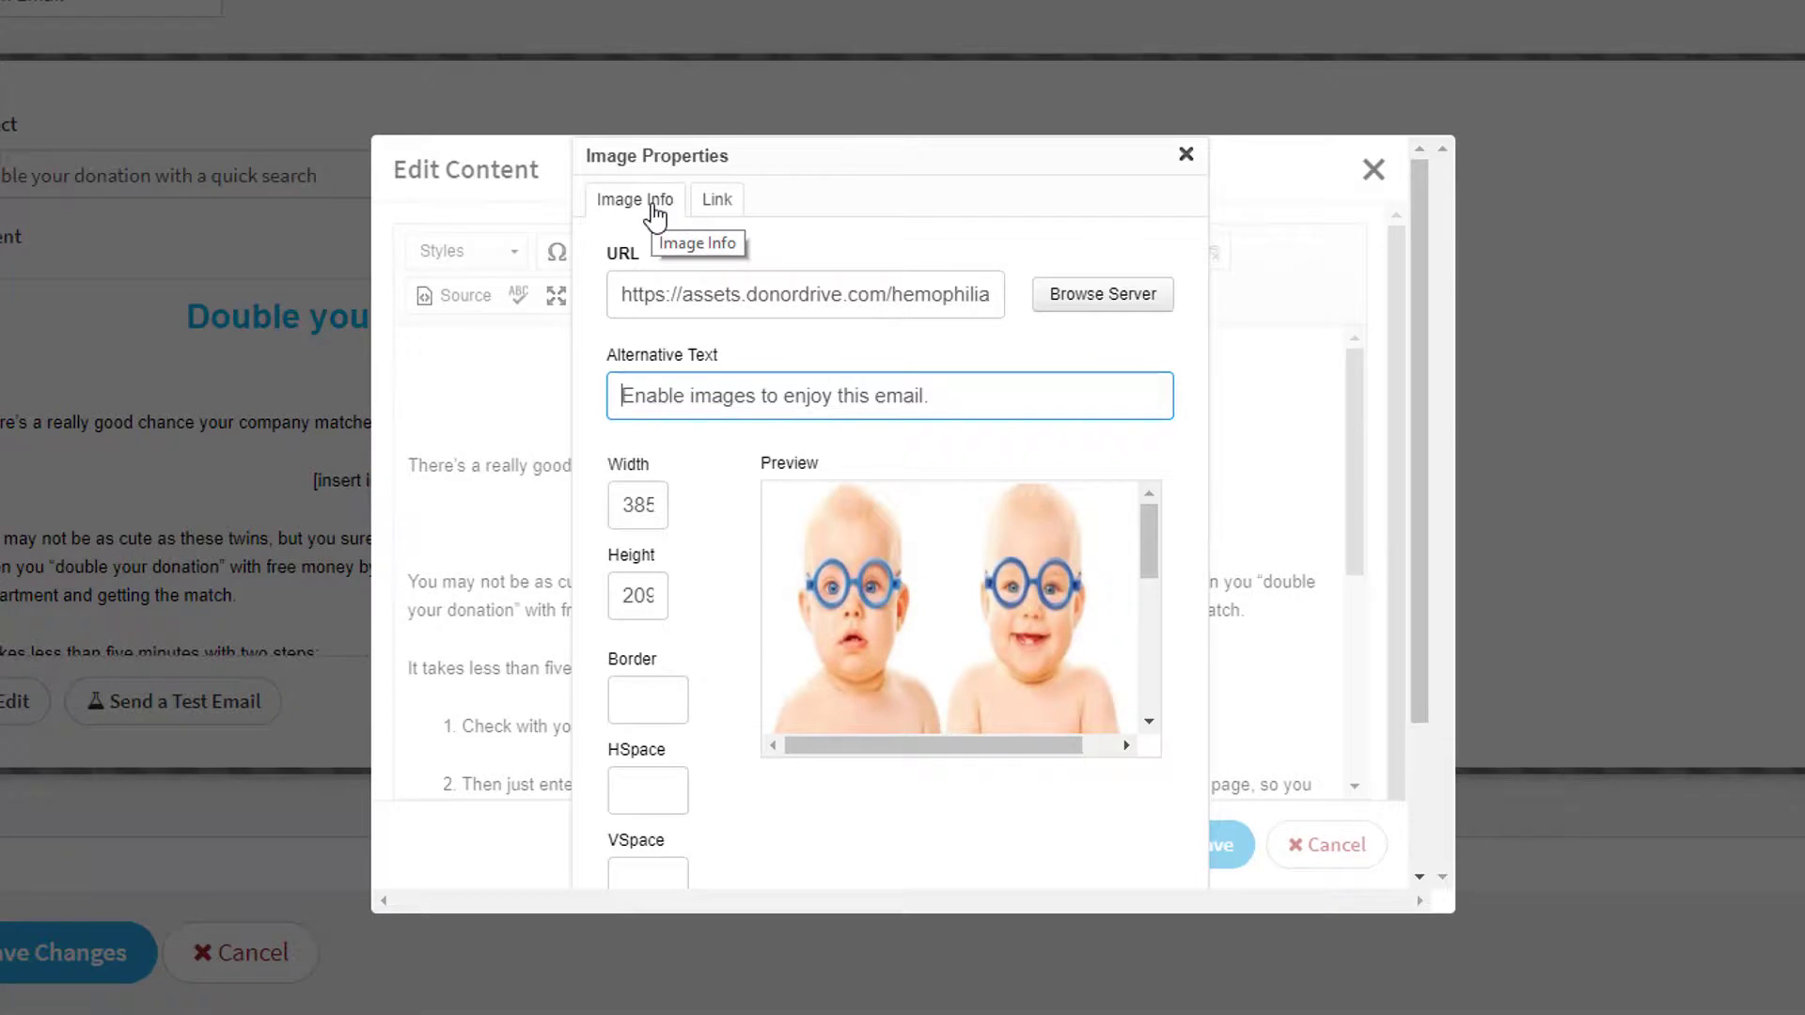
Link the image to uniteforbleedingdisorders.org and insert it into the email
left_click(724, 205)
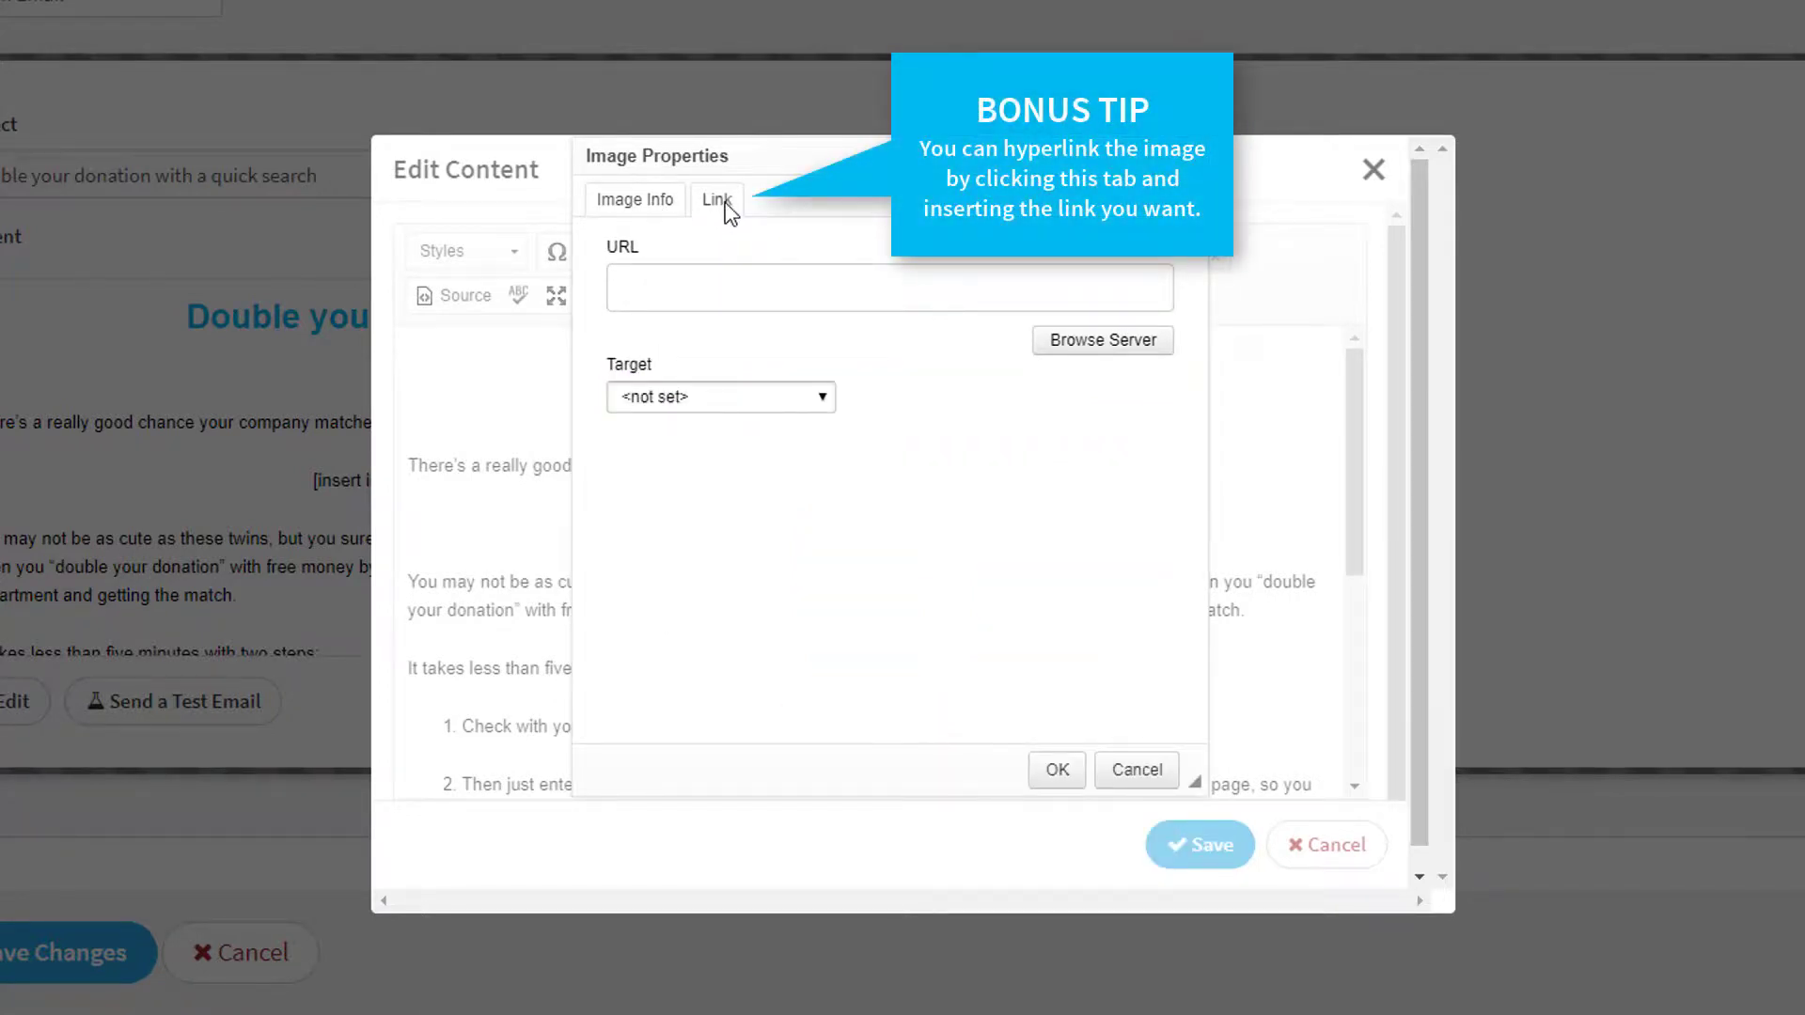
left_click(707, 295)
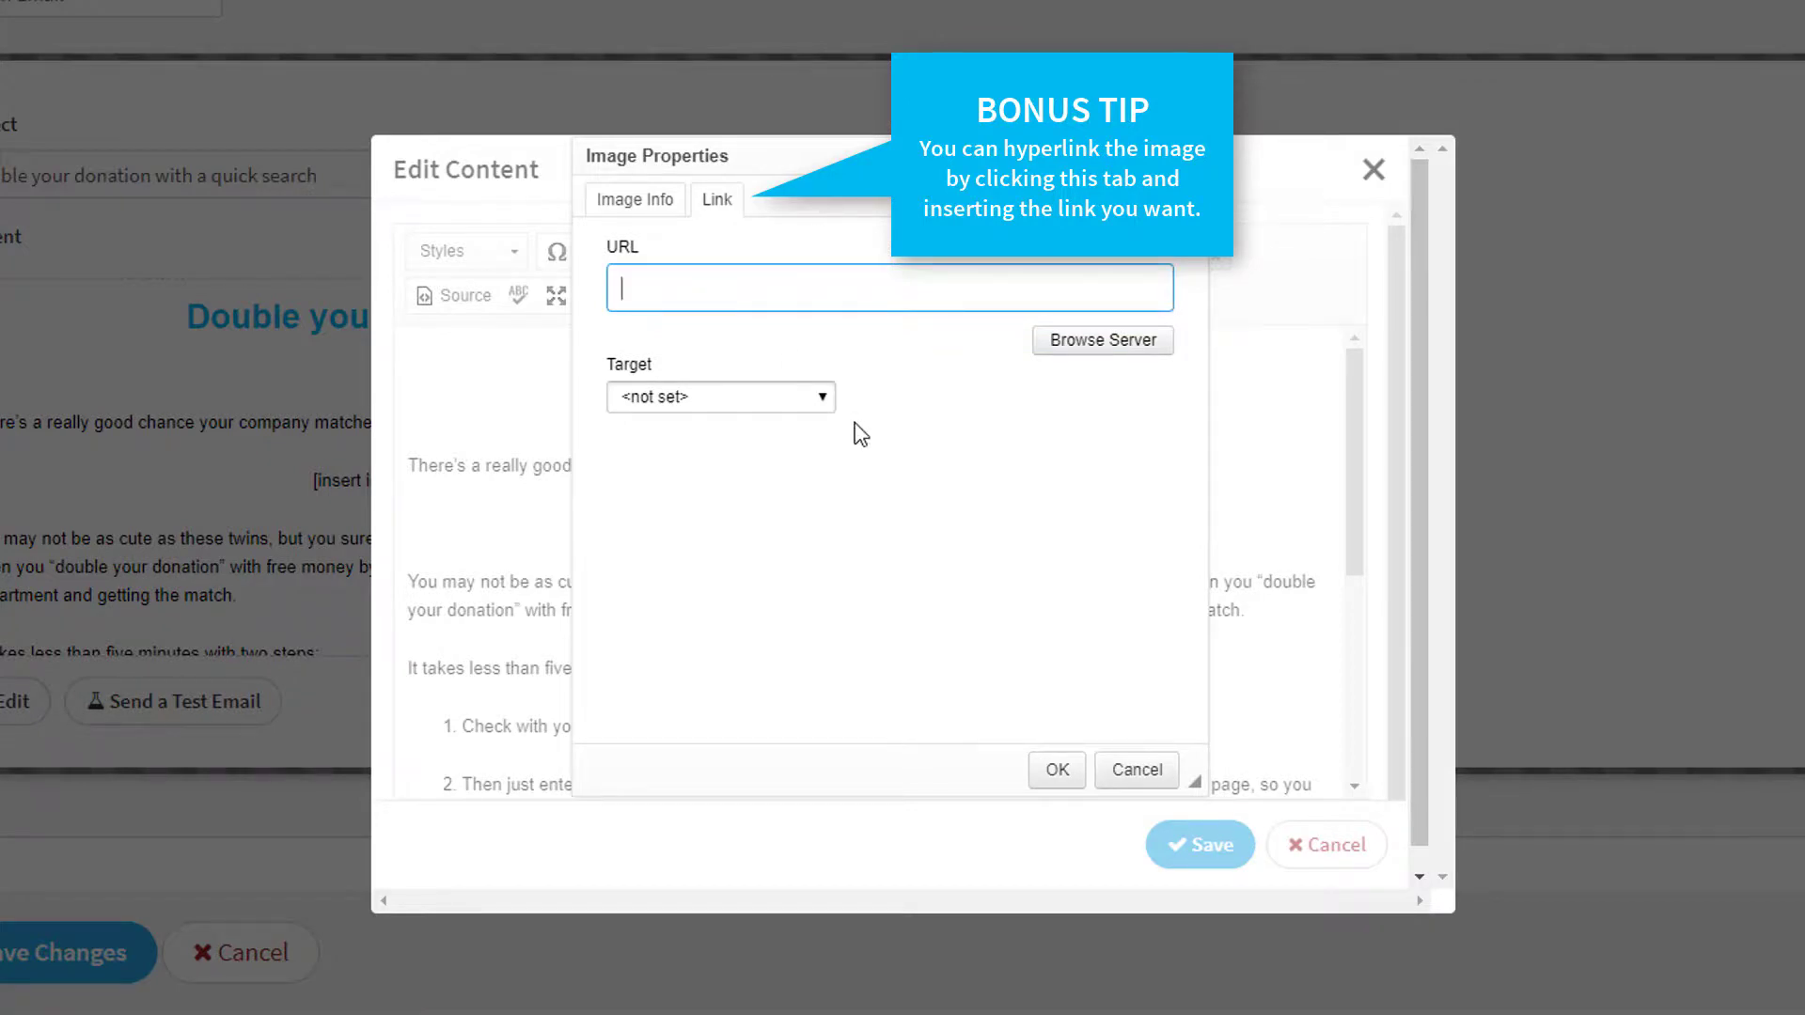
type("uniteforbleeding")
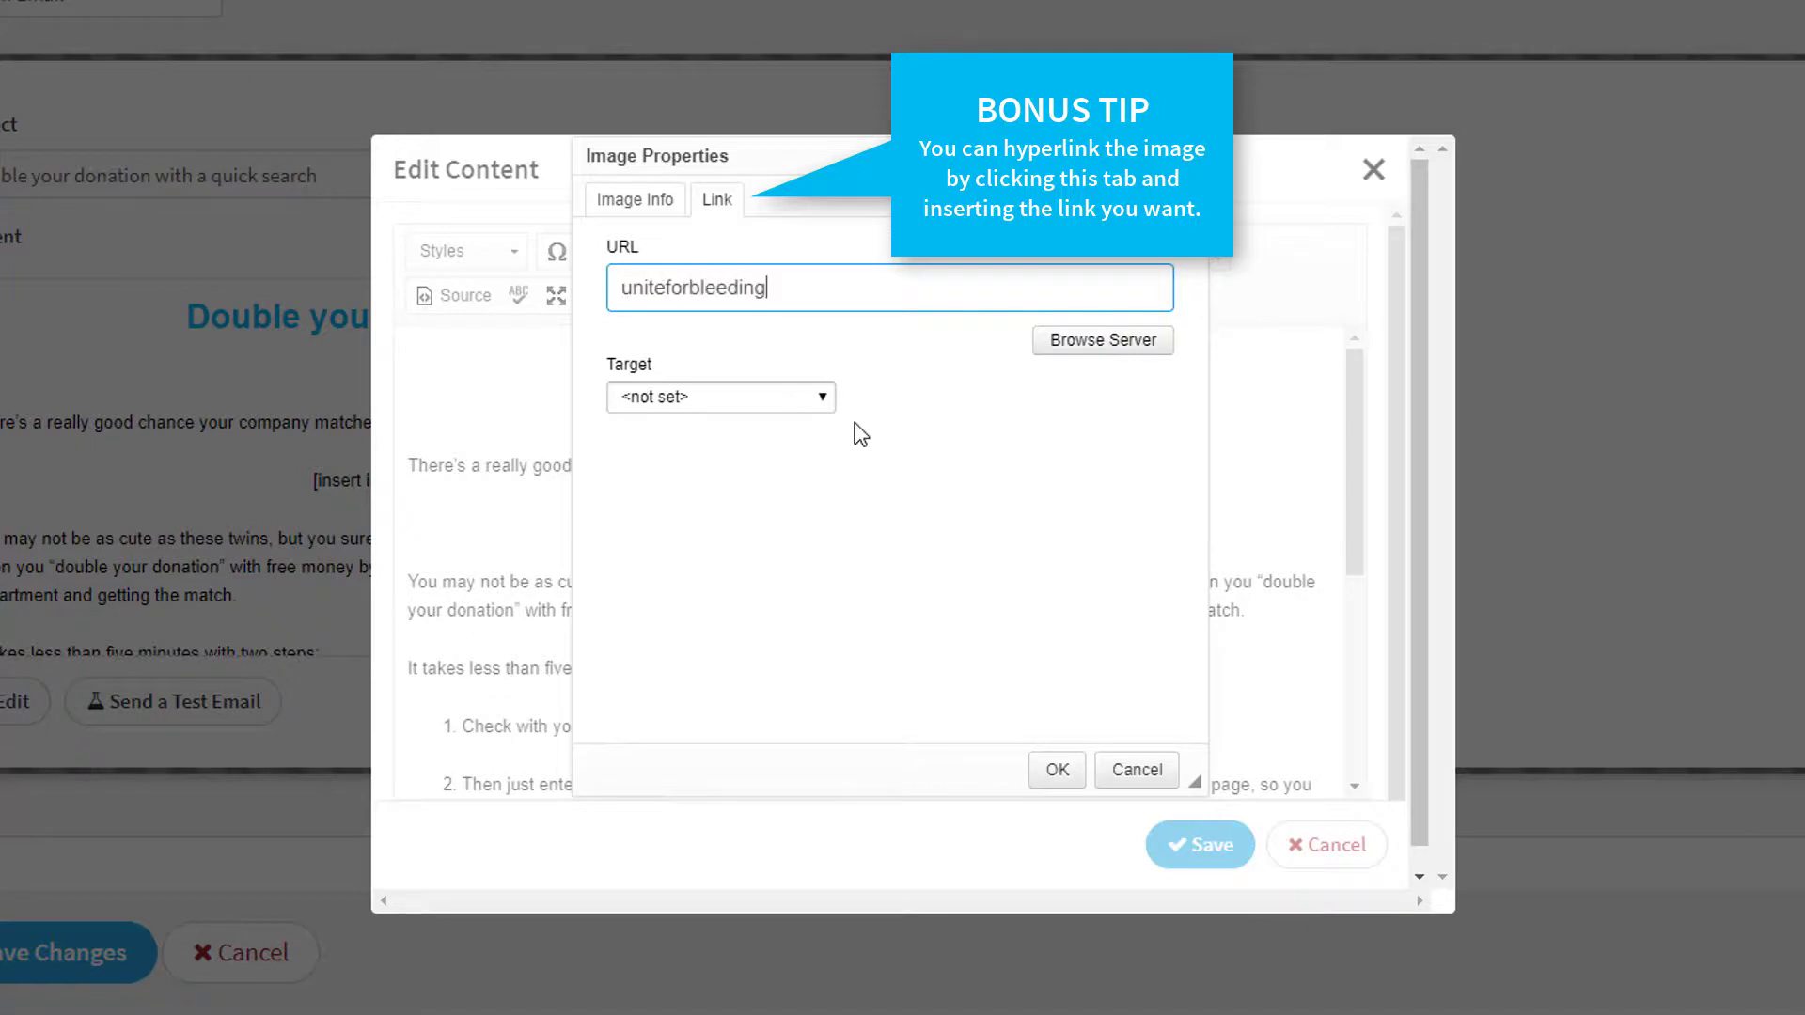
type("disorders.org")
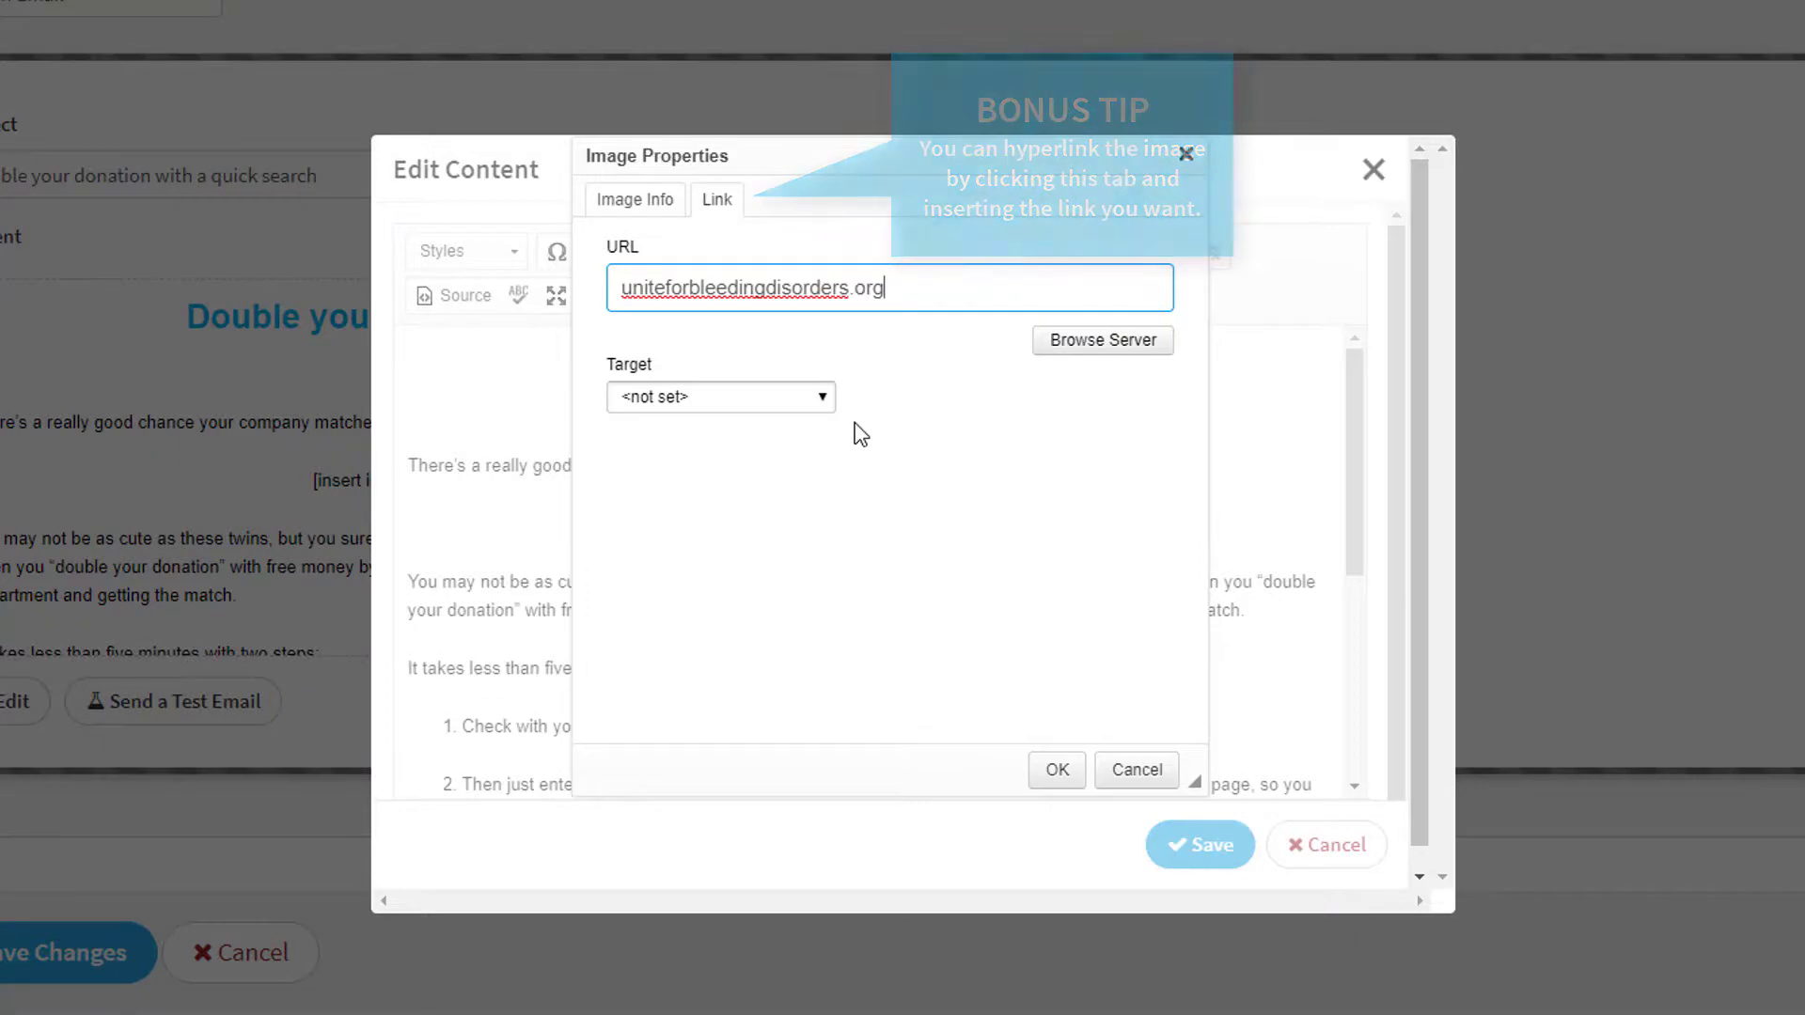
left_click(1058, 771)
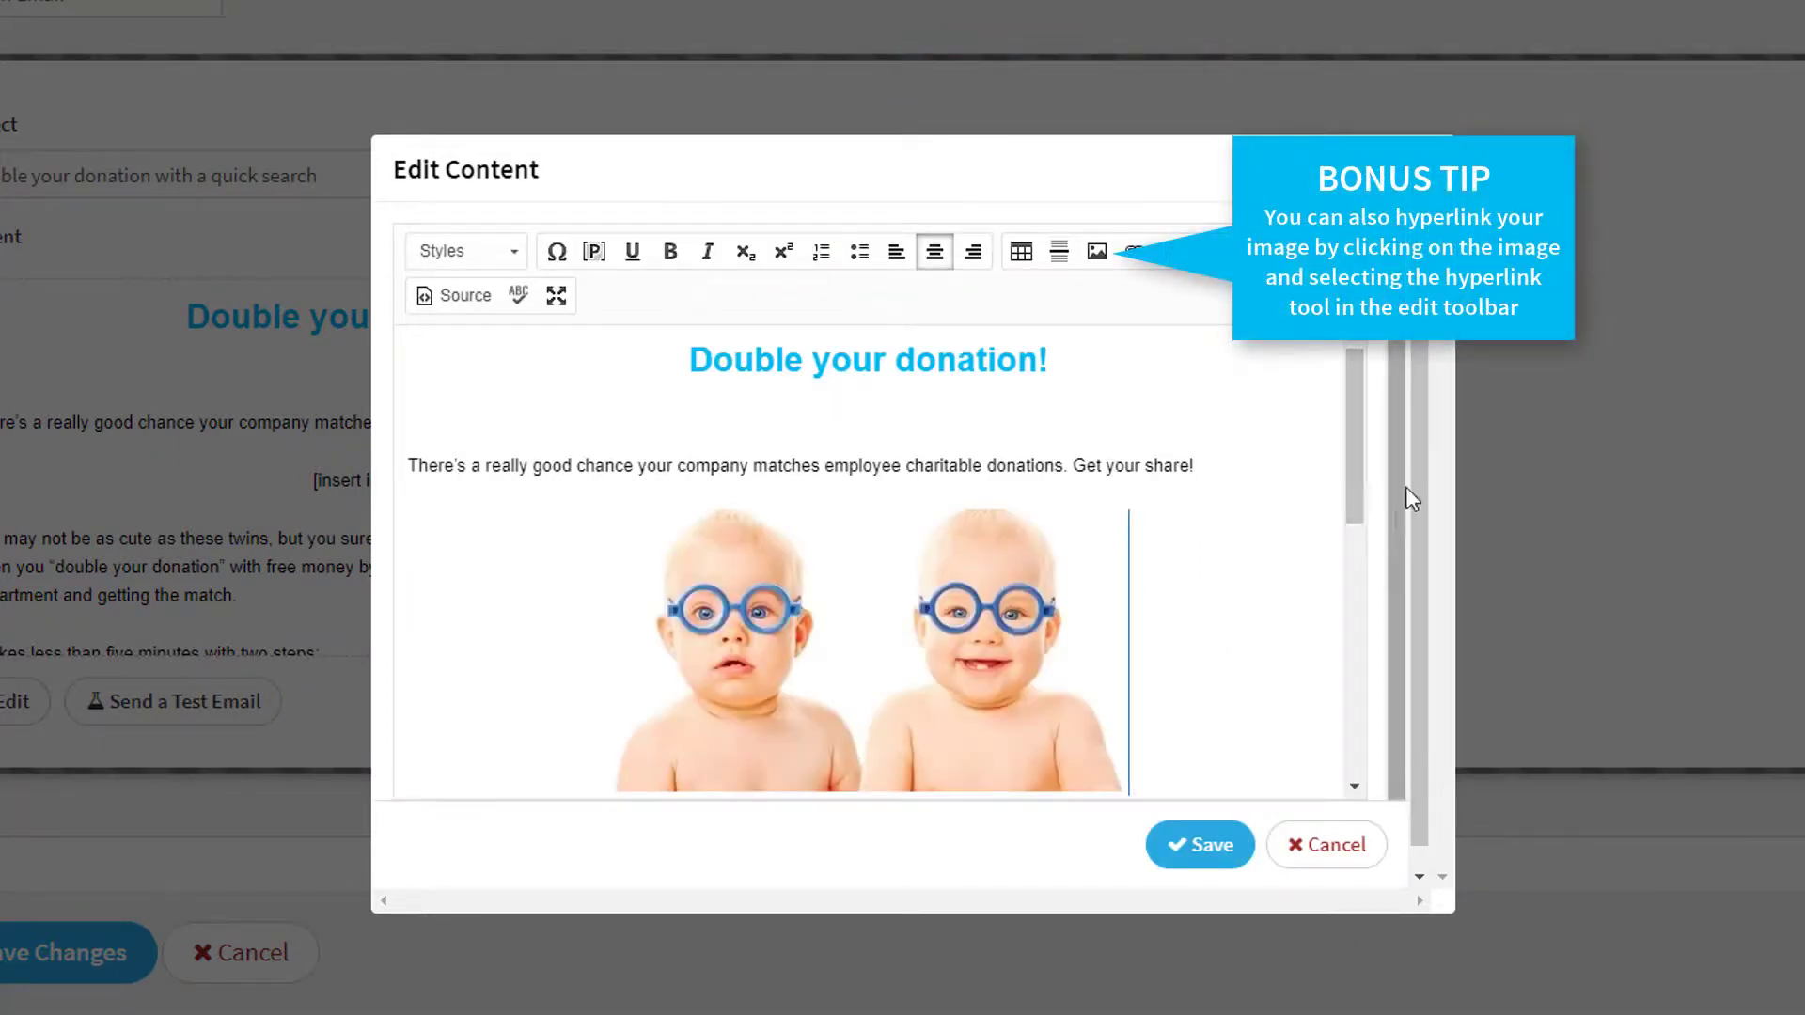
Check the rest of the email body, then save the edited content and the scheduled message
left_click_drag(1355, 465, 1356, 581)
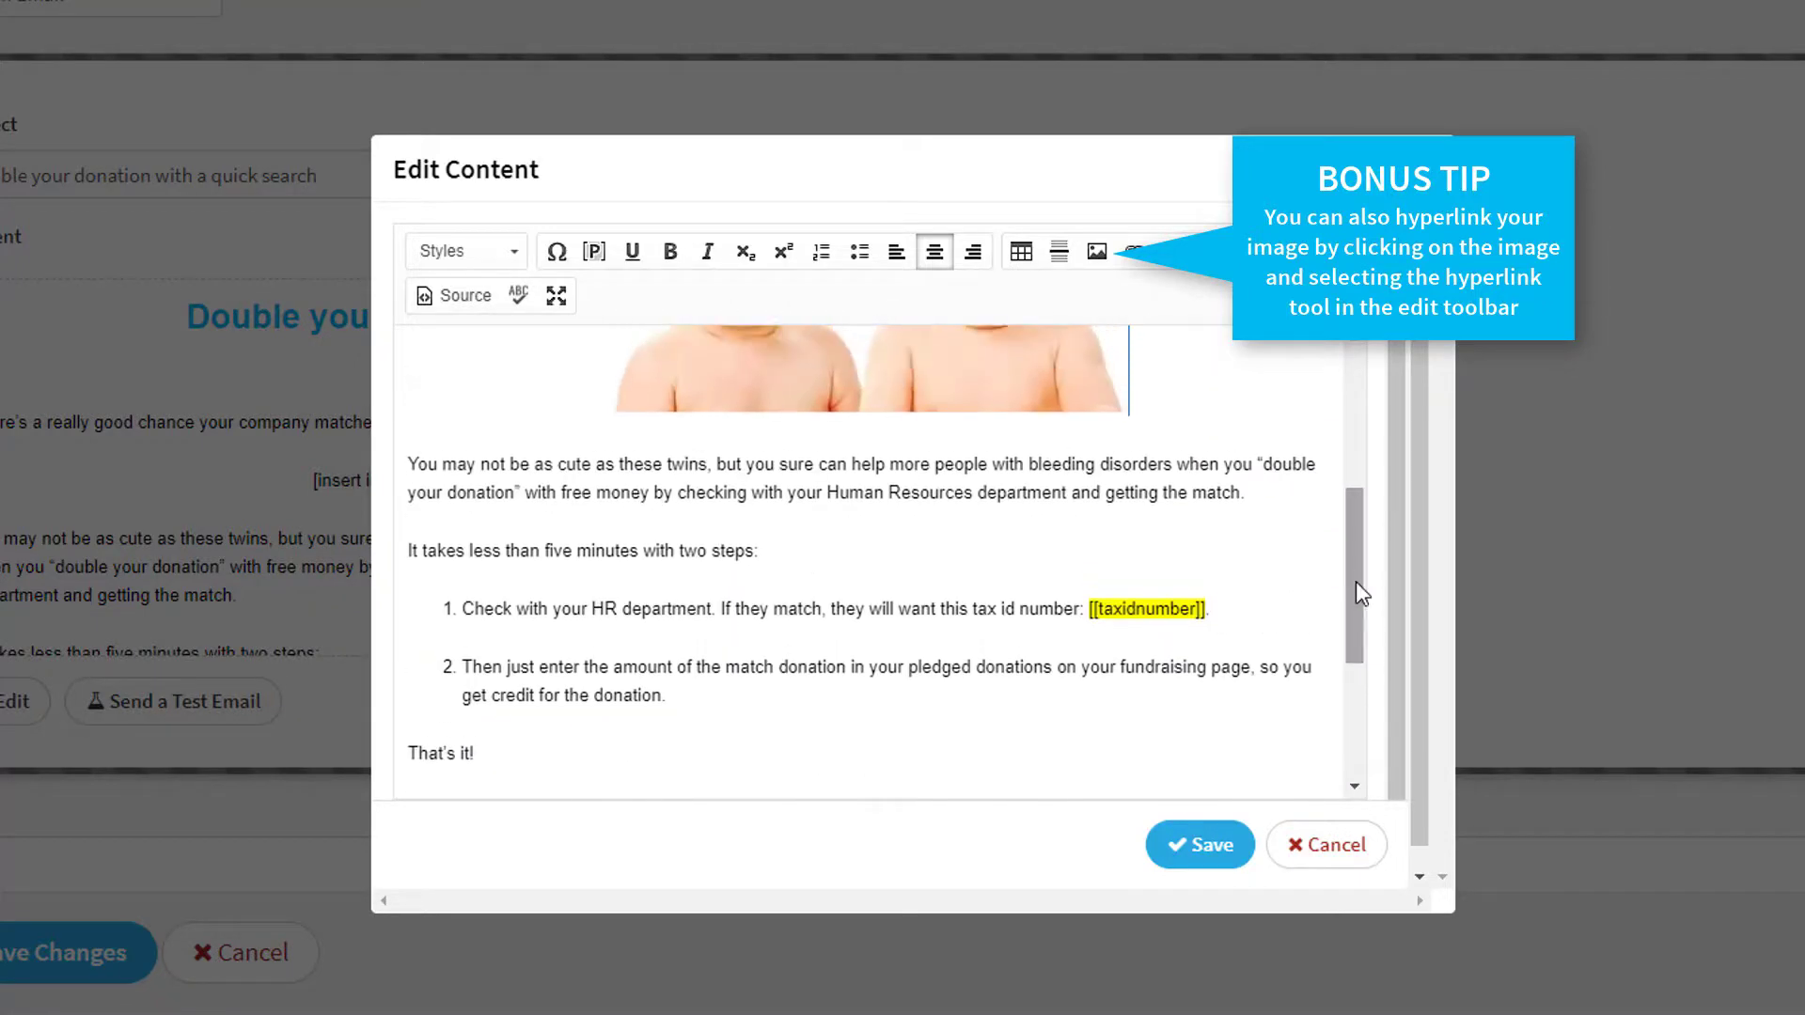
left_click(1194, 858)
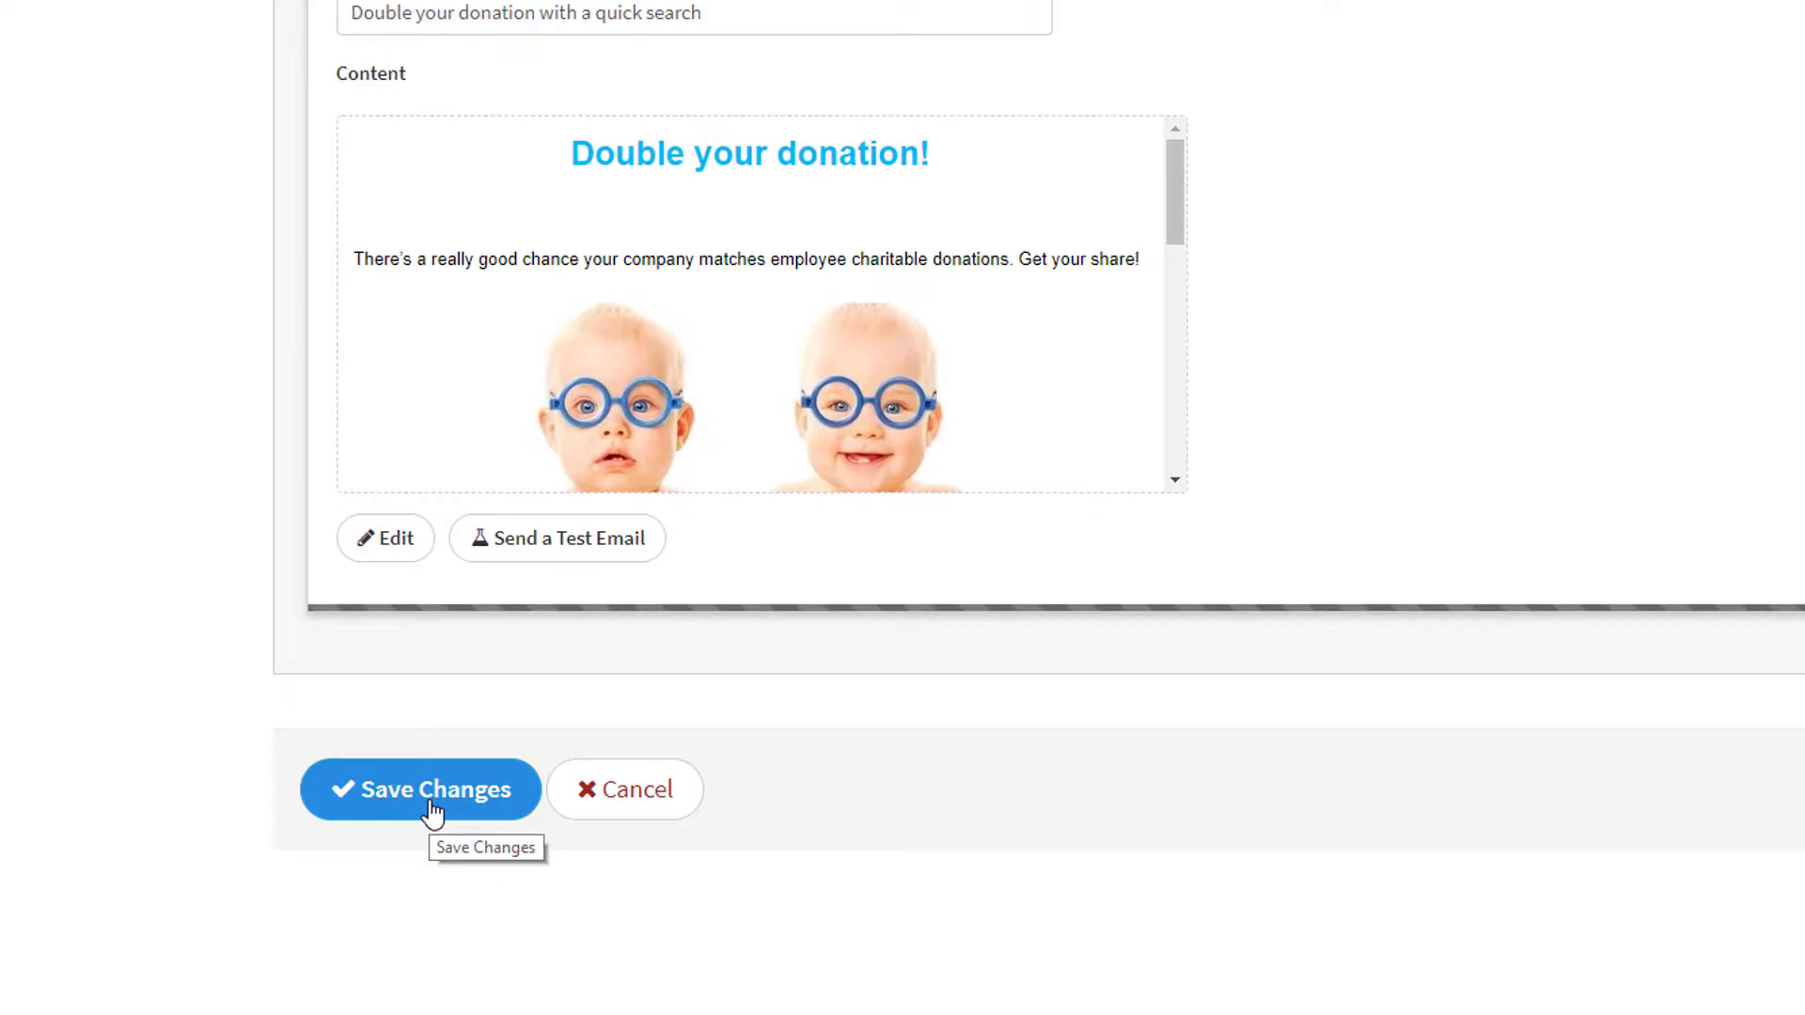
left_click(432, 811)
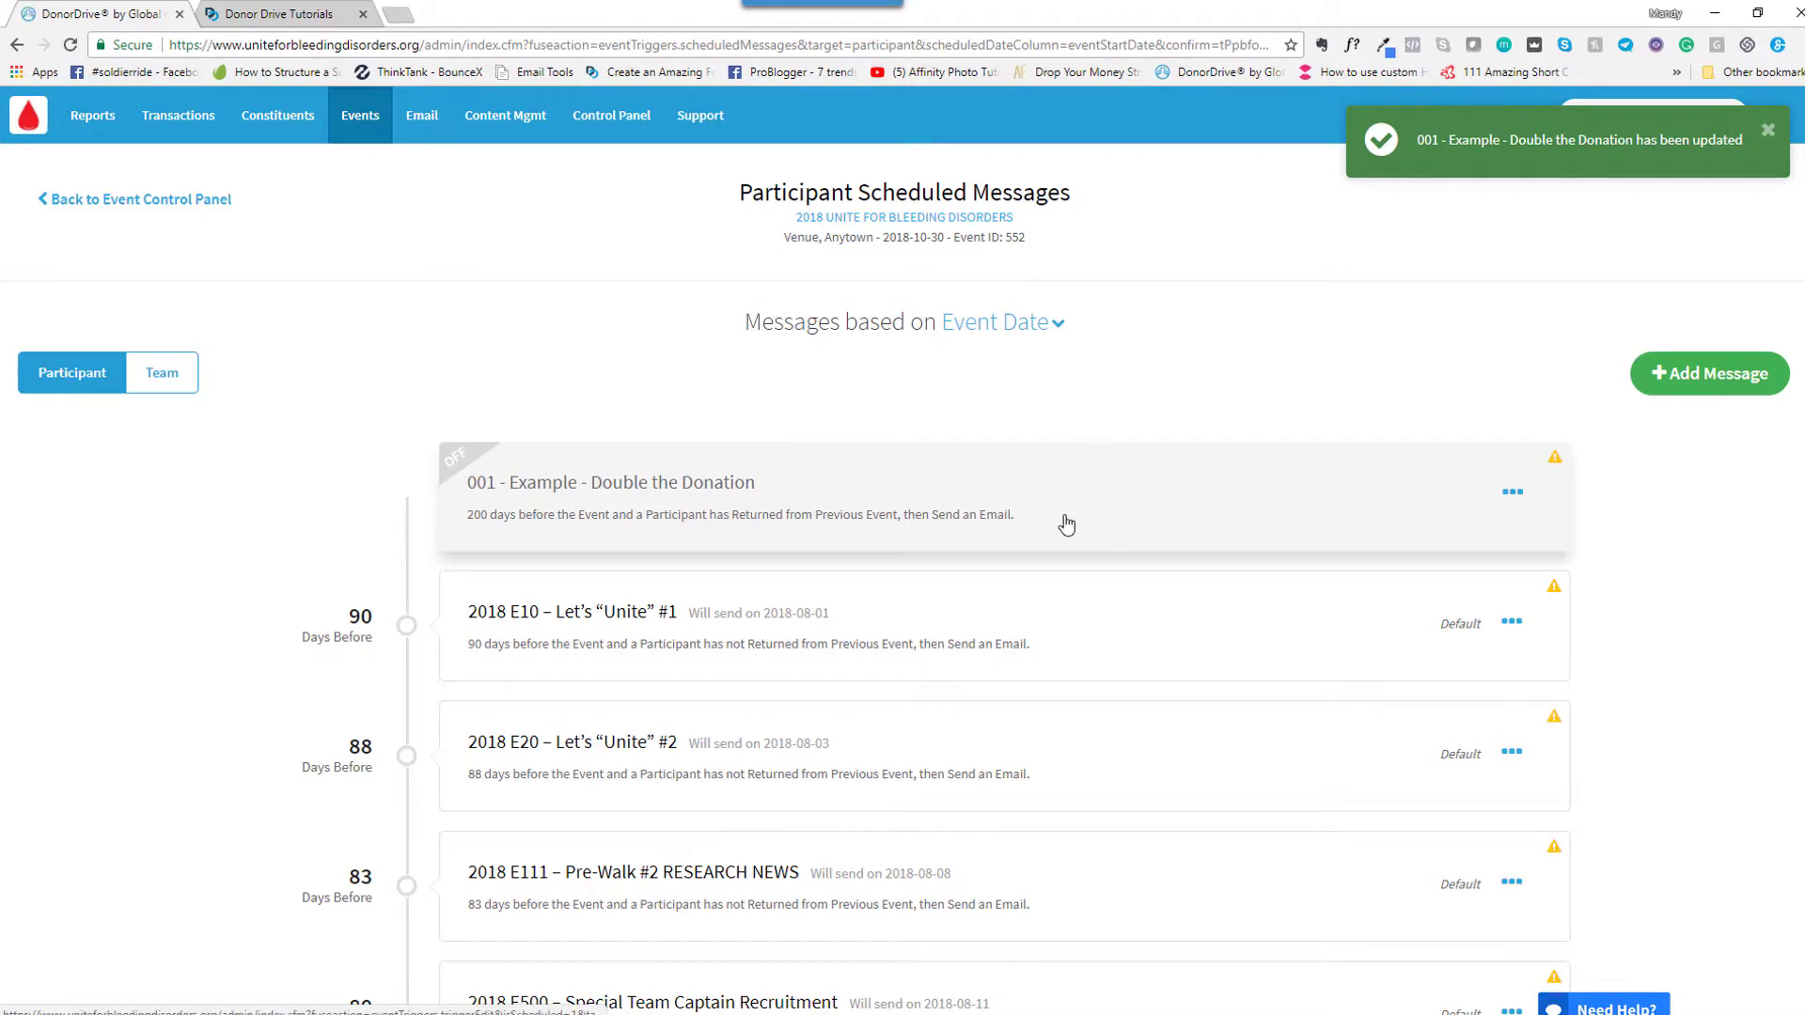
Reopen the email content of the "001 - Example - Double the Donation" message, review it through to the end and save it
left_click(1107, 516)
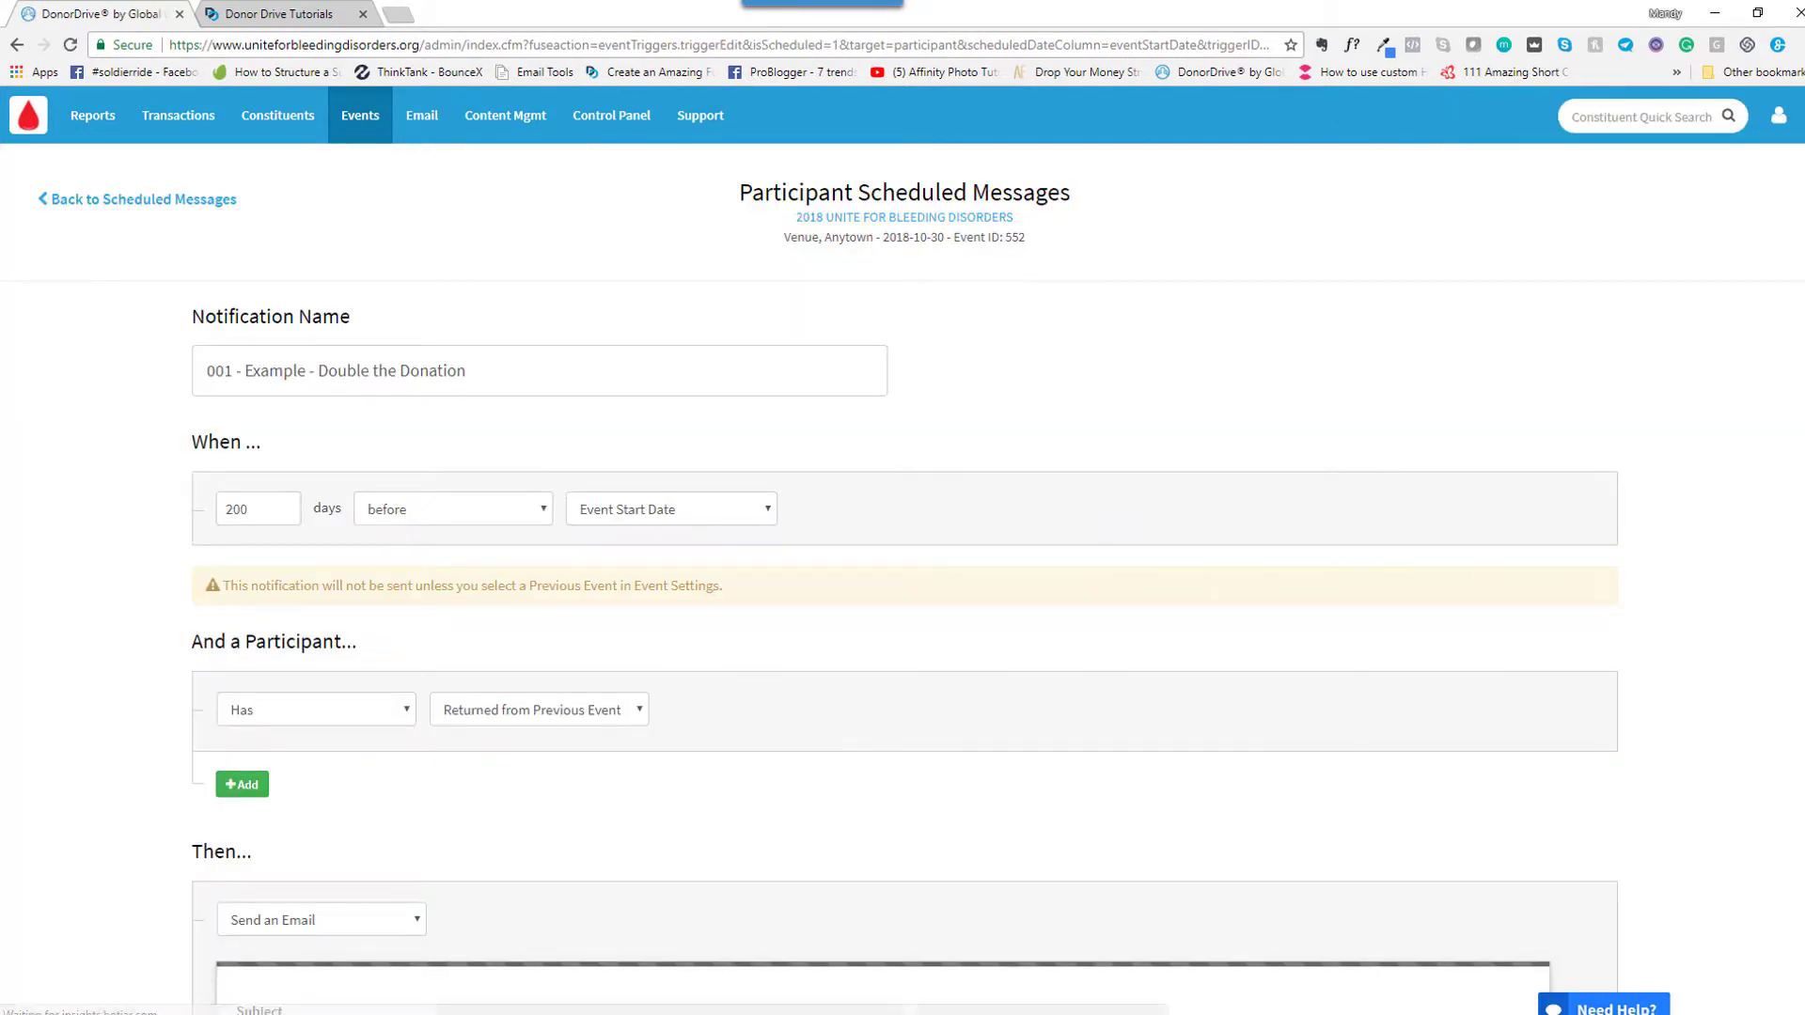
scroll(1106, 516, "down", 7)
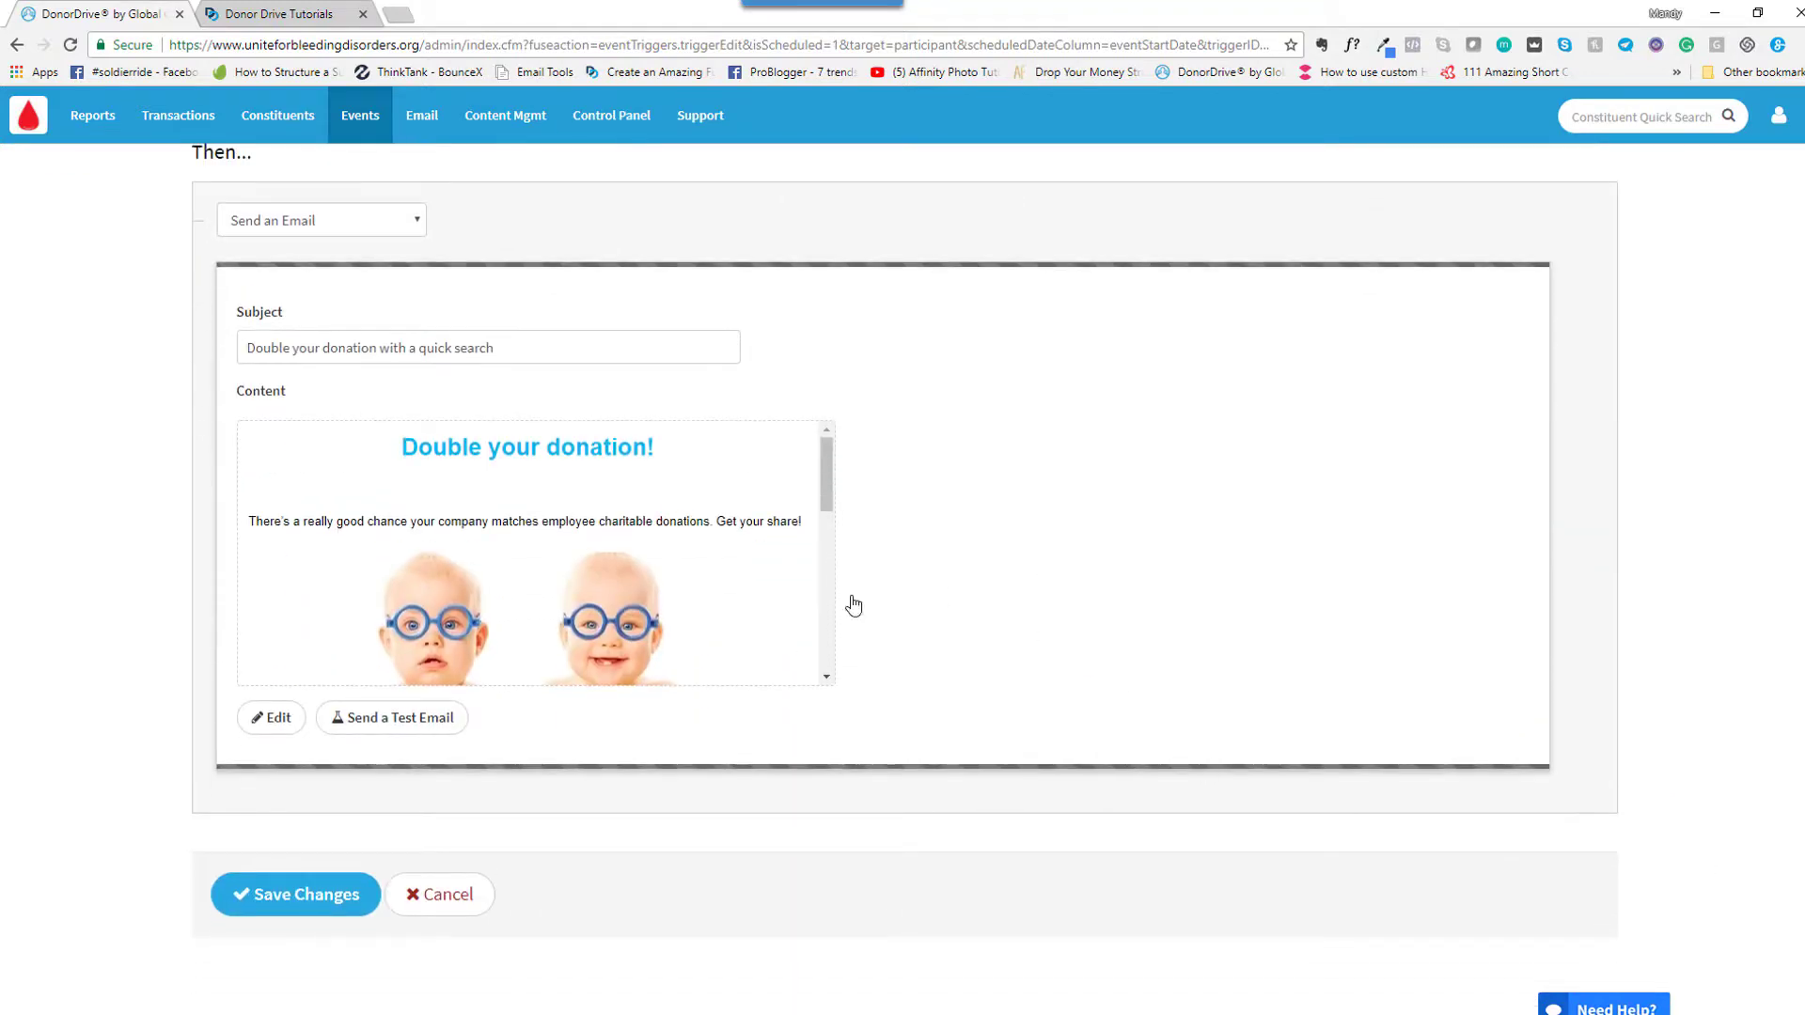
left_click(278, 722)
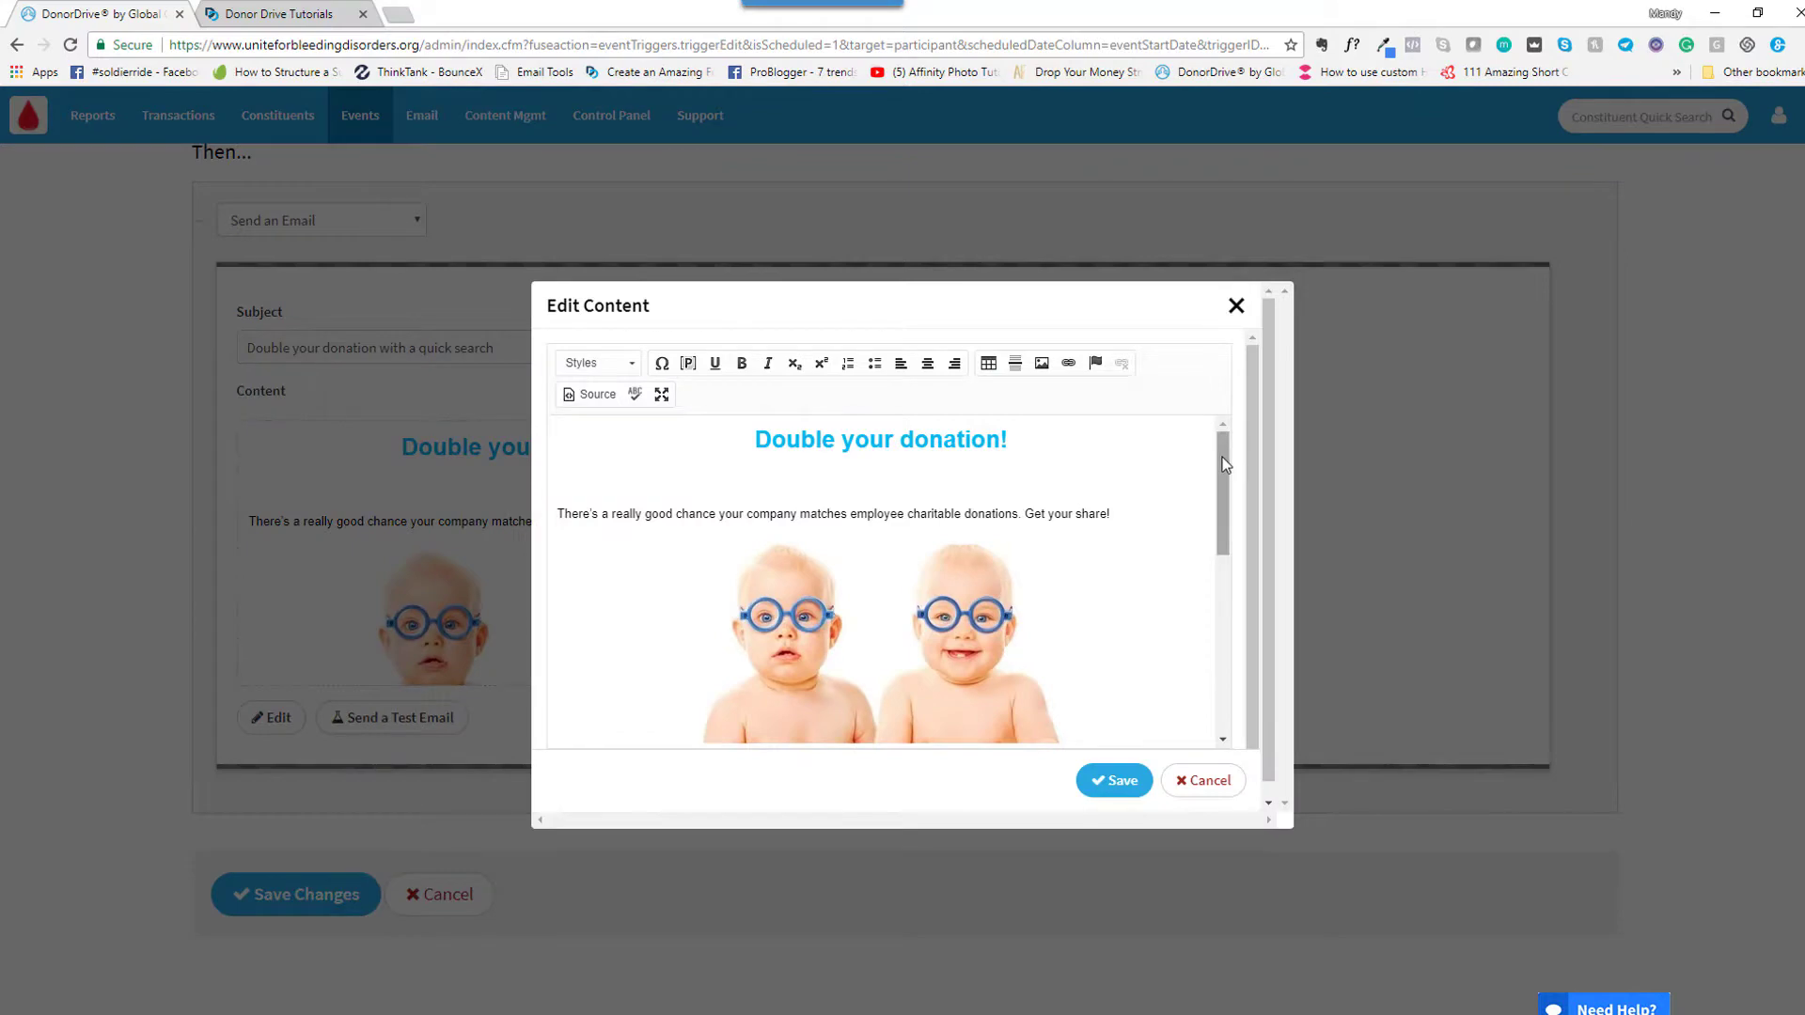
left_click_drag(1222, 464, 1241, 692)
left_click(1112, 783)
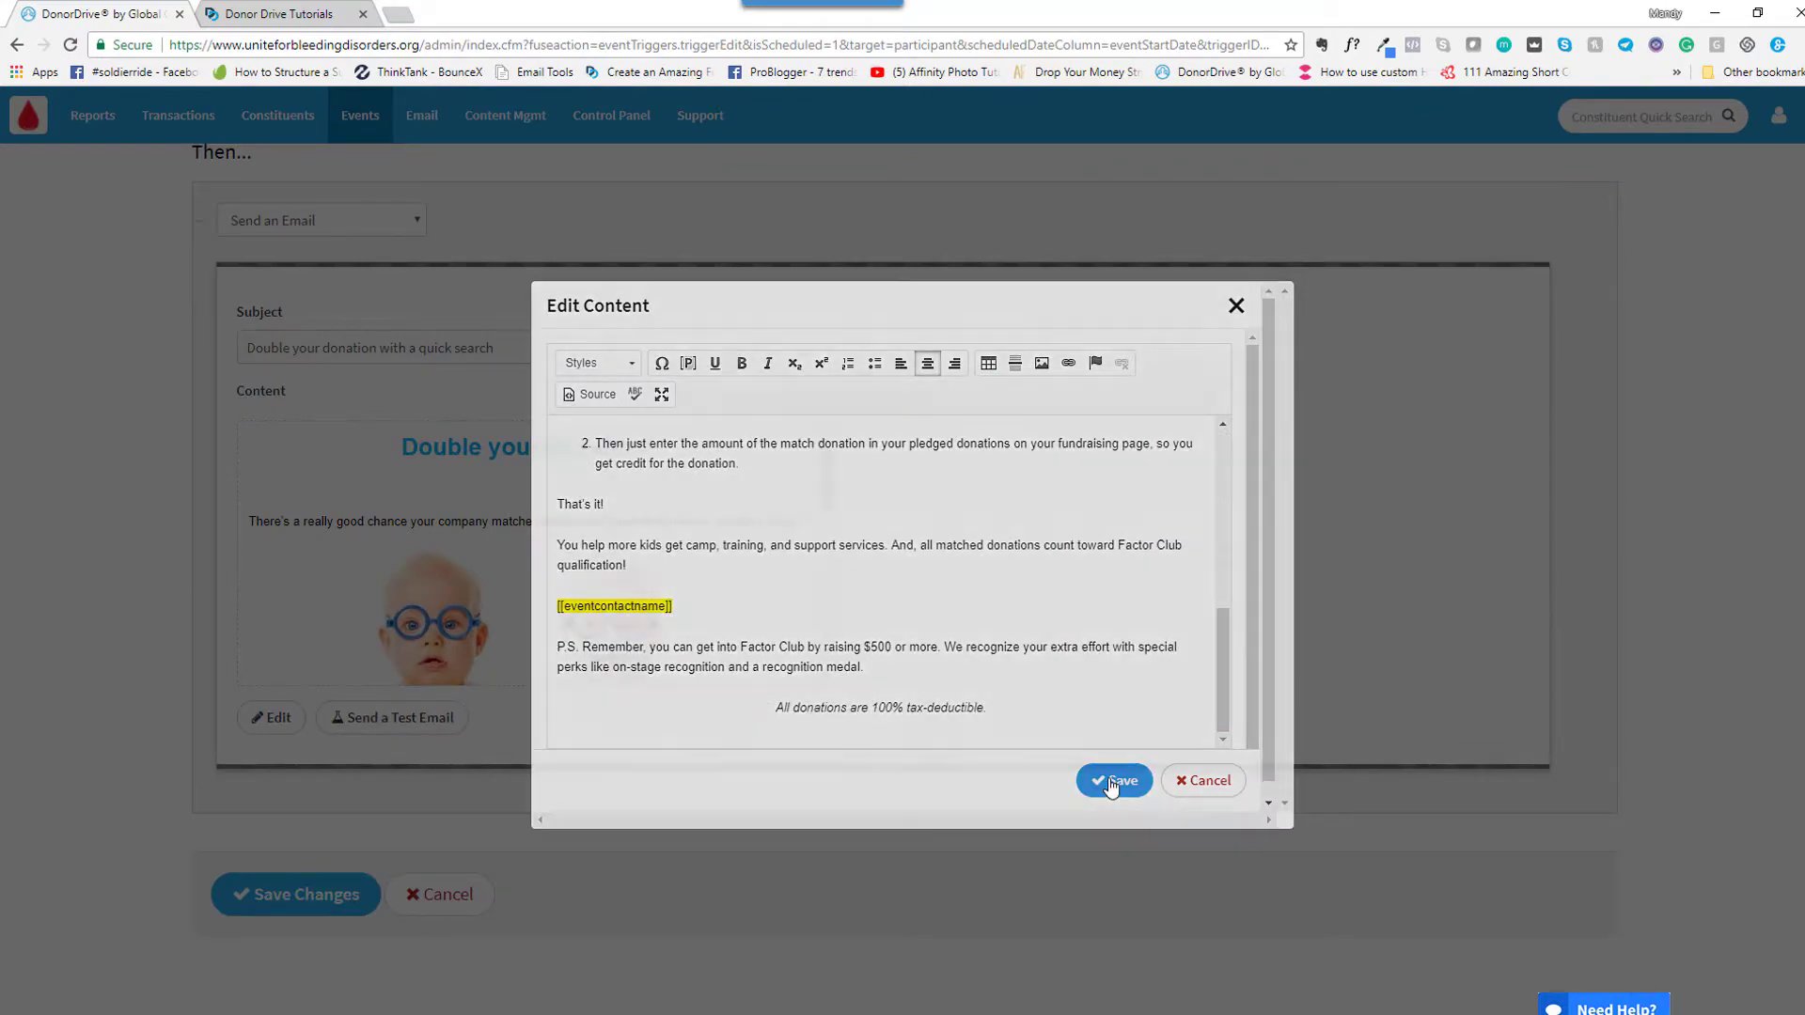